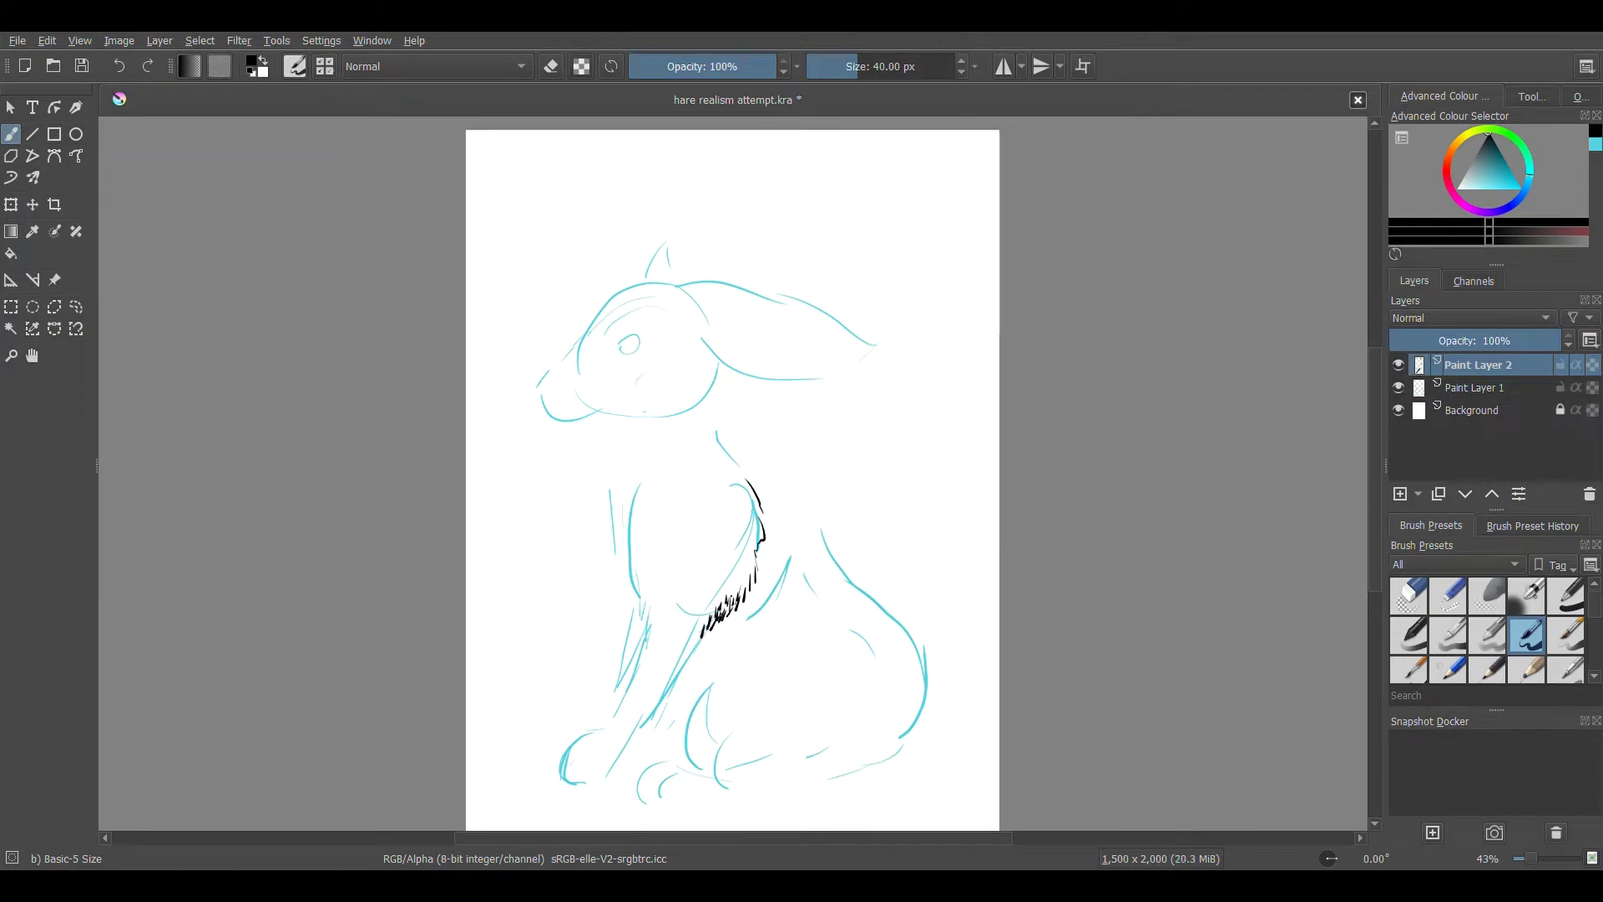
# Ink the front paw and leg, back contour, haunch outline and a curve near the hind paw in black
pyautogui.moveTo(601, 775)
pyautogui.mouseDown()
pyautogui.moveTo(629, 742)
pyautogui.moveTo(567, 779)
pyautogui.mouseUp()
pyautogui.moveTo(599, 745); pyautogui.dragTo(636, 669)
pyautogui.moveTo(709, 618); pyautogui.dragTo(689, 643)
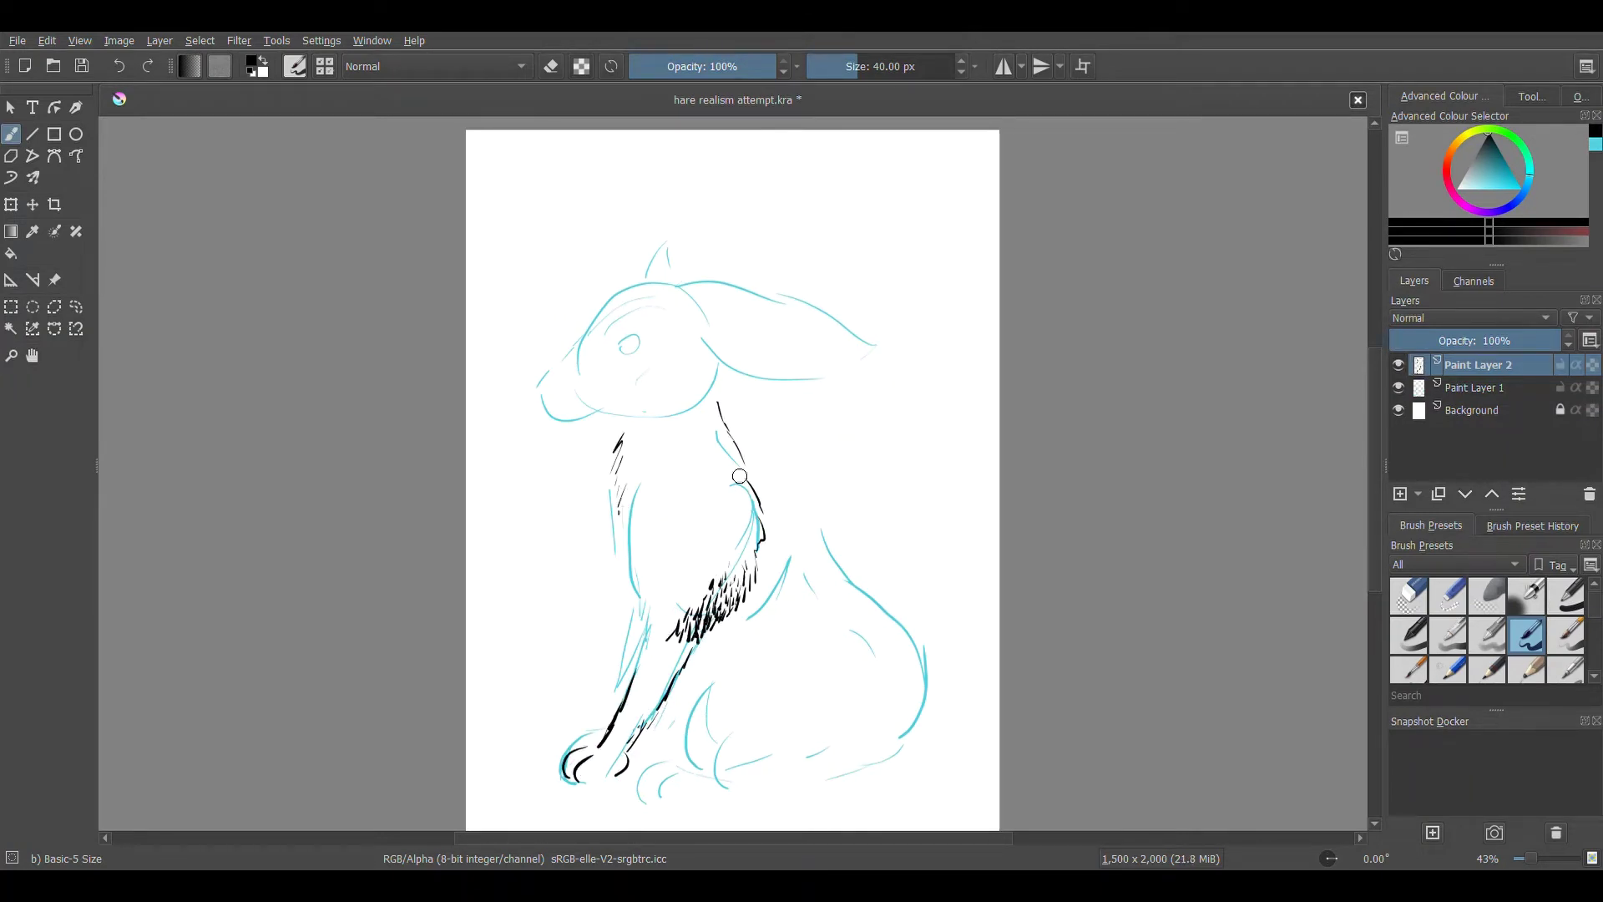
pyautogui.moveTo(620, 547); pyautogui.dragTo(639, 601)
pyautogui.moveTo(777, 522); pyautogui.dragTo(817, 547)
pyautogui.moveTo(664, 783); pyautogui.dragTo(658, 797)
# With a brush shrunk to about 11 px, hatch fine chest fur and ink the eye, nose and snout
pyautogui.moveTo(722, 576)
pyautogui.mouseDown()
pyautogui.moveTo(735, 543)
pyautogui.moveTo(710, 619)
pyautogui.mouseUp()
pyautogui.moveTo(755, 522)
pyautogui.mouseDown()
pyautogui.moveTo(725, 601)
pyautogui.moveTo(658, 635)
pyautogui.mouseUp()
pyautogui.moveTo(716, 547); pyautogui.dragTo(694, 611)
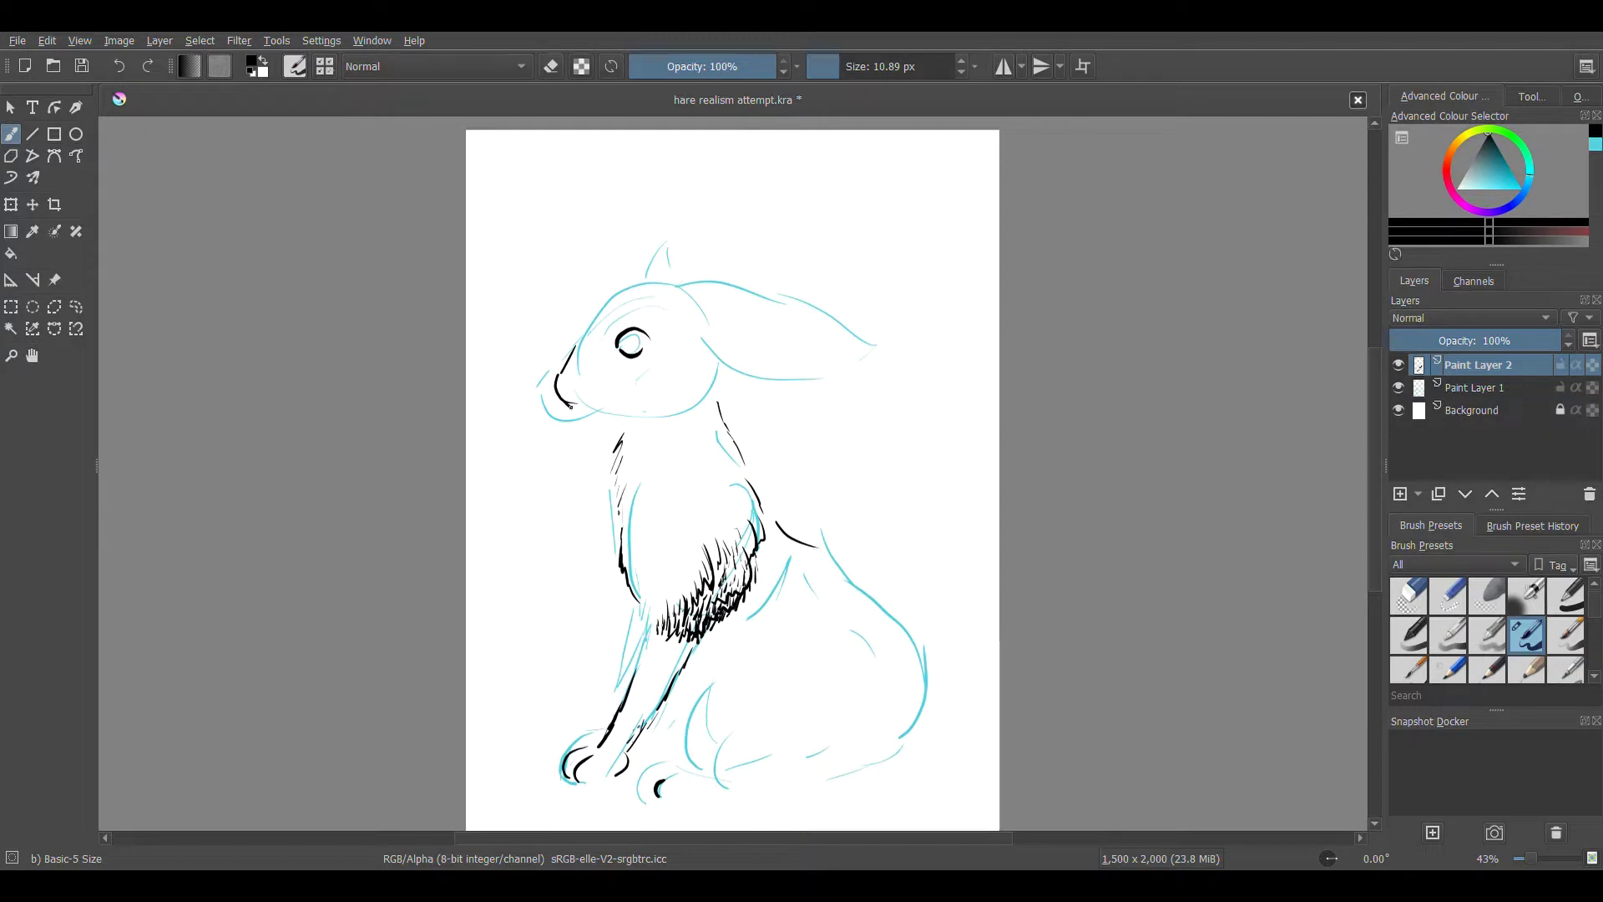
pyautogui.moveTo(723, 368); pyautogui.dragTo(725, 409)
pyautogui.moveTo(560, 382); pyautogui.dragTo(565, 398)
# Save, then add strokes along the front leg, chest fur and haunch, plus dense chest hatching
pyautogui.press('e')
pyautogui.hotkey('ctrl', 's')
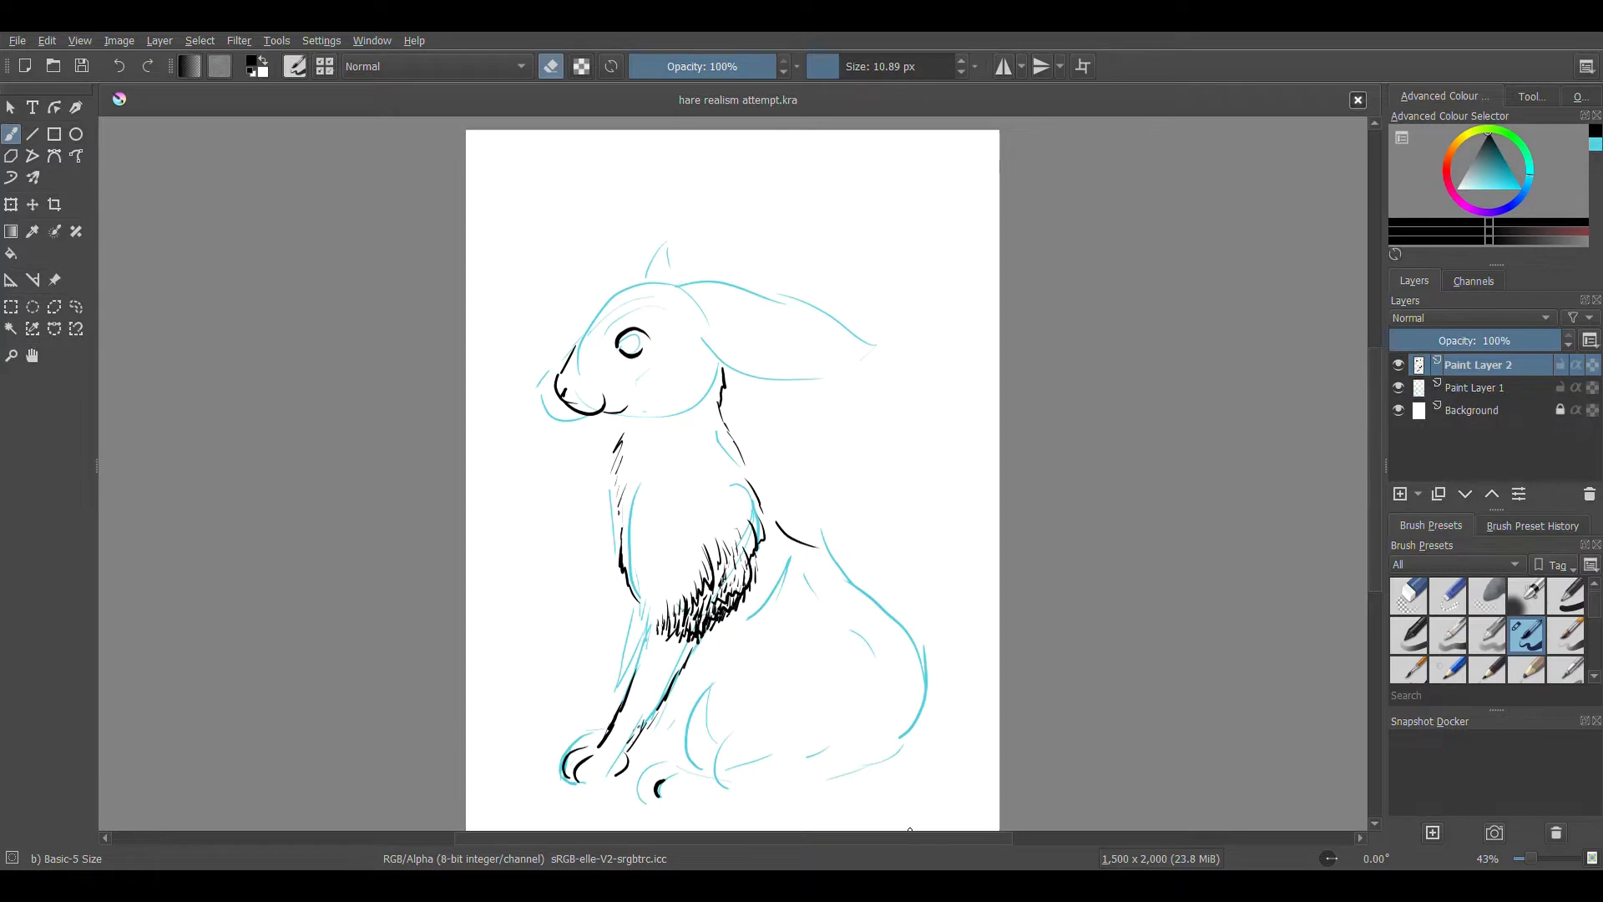
pyautogui.press('e')
pyautogui.moveTo(622, 749); pyautogui.dragTo(654, 698)
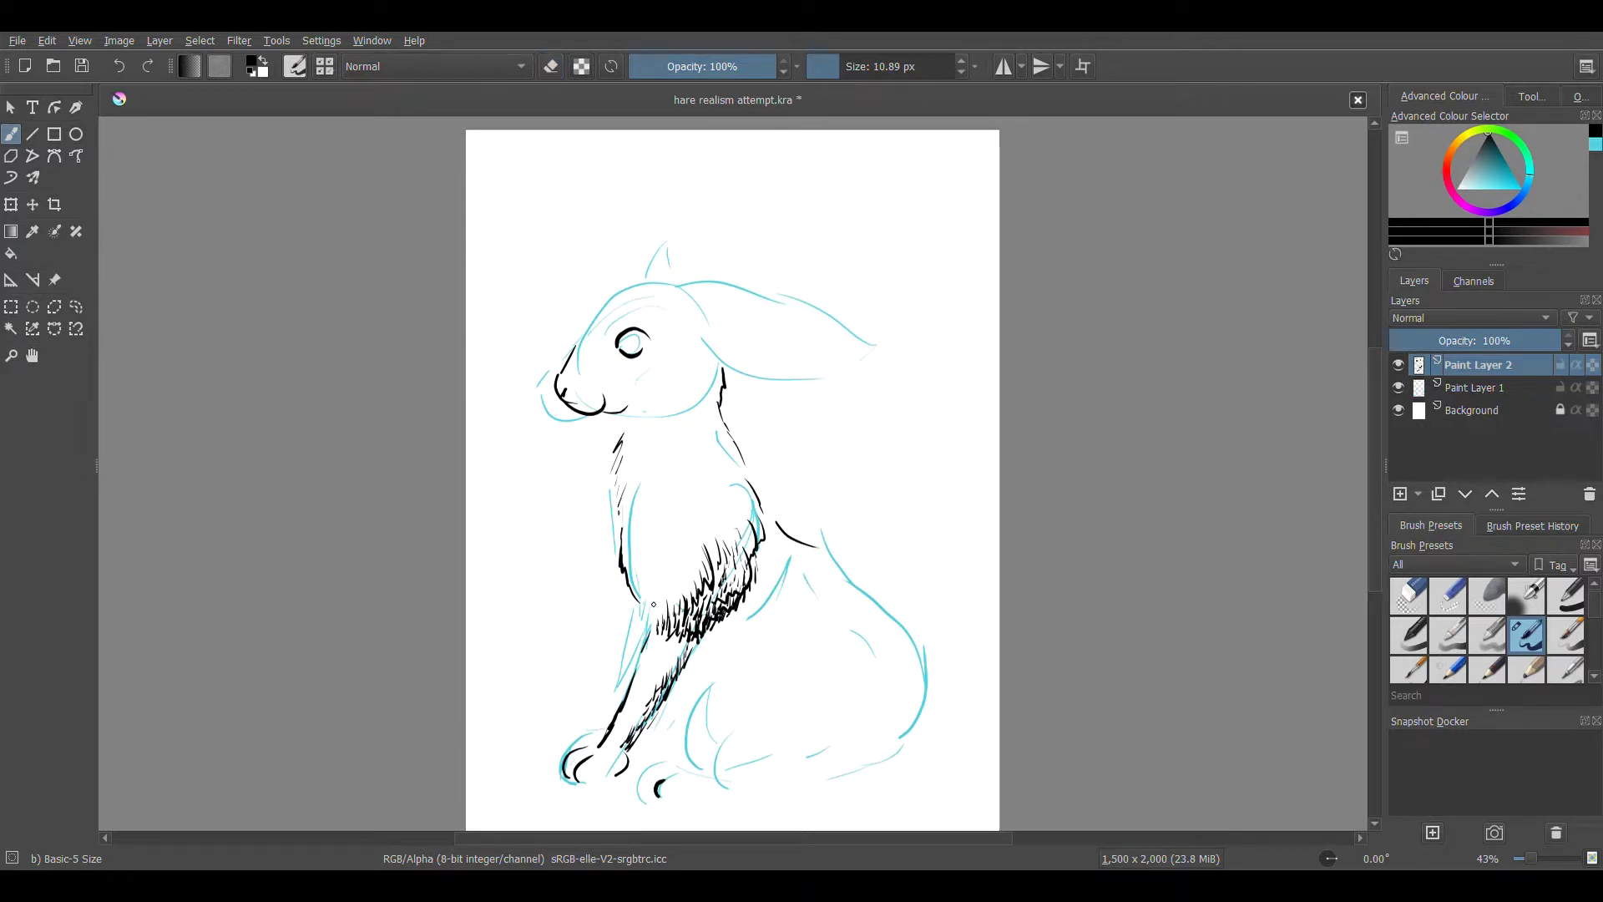
pyautogui.moveTo(635, 609); pyautogui.dragTo(668, 551)
pyautogui.moveTo(610, 501); pyautogui.dragTo(619, 571)
pyautogui.moveTo(819, 547)
pyautogui.mouseDown()
pyautogui.moveTo(910, 706)
pyautogui.moveTo(852, 771)
pyautogui.mouseUp()
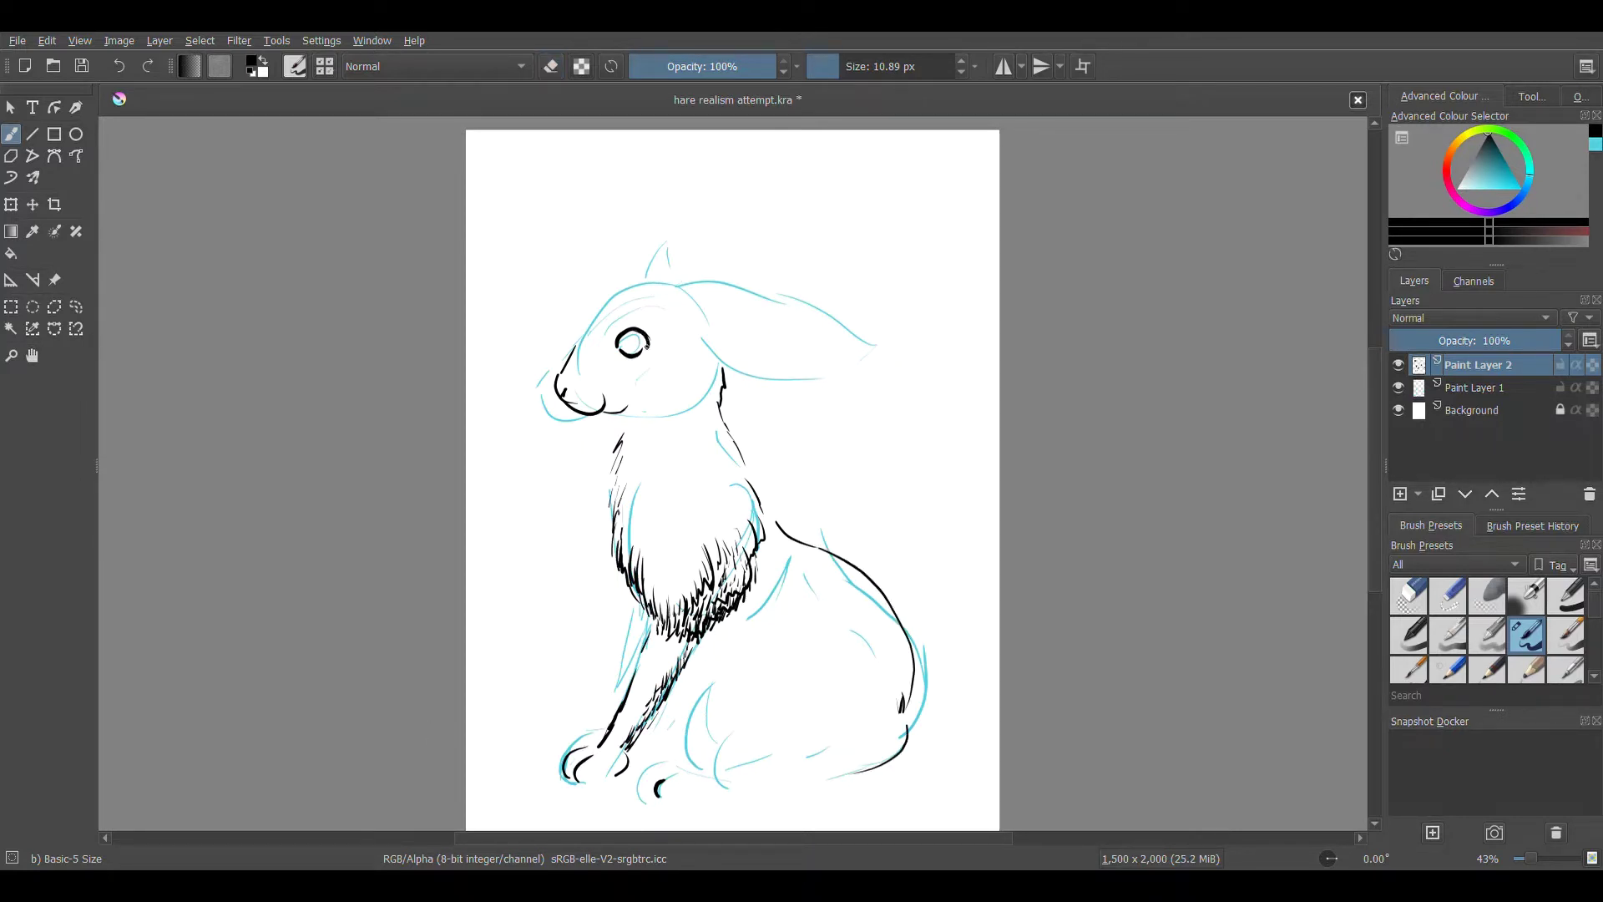
pyautogui.press('4')
pyautogui.press('4')
pyautogui.press('4')
pyautogui.moveTo(662, 585)
pyautogui.mouseDown()
pyautogui.moveTo(693, 547)
pyautogui.moveTo(785, 588)
pyautogui.mouseUp()
# Add a short snout stroke and hatch dense fur along the hare's back edge
pyautogui.moveTo(739, 484); pyautogui.dragTo(703, 508)
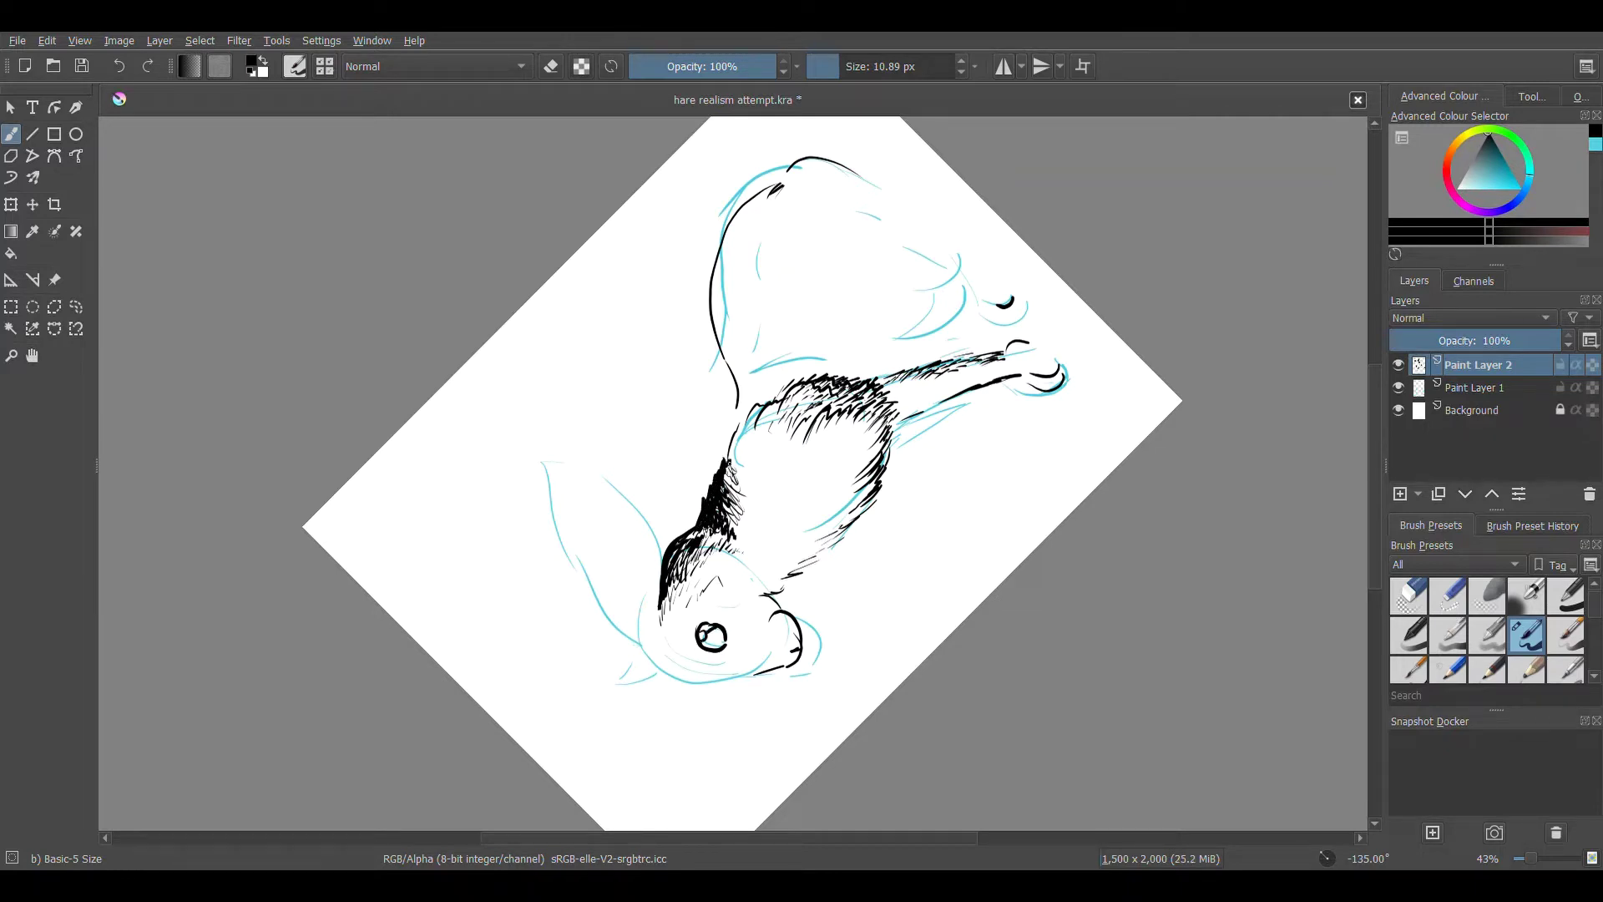
pyautogui.moveTo(801, 384)
pyautogui.mouseDown()
pyautogui.moveTo(728, 457)
pyautogui.moveTo(723, 497)
pyautogui.mouseUp()
pyautogui.moveTo(776, 468); pyautogui.dragTo(733, 504)
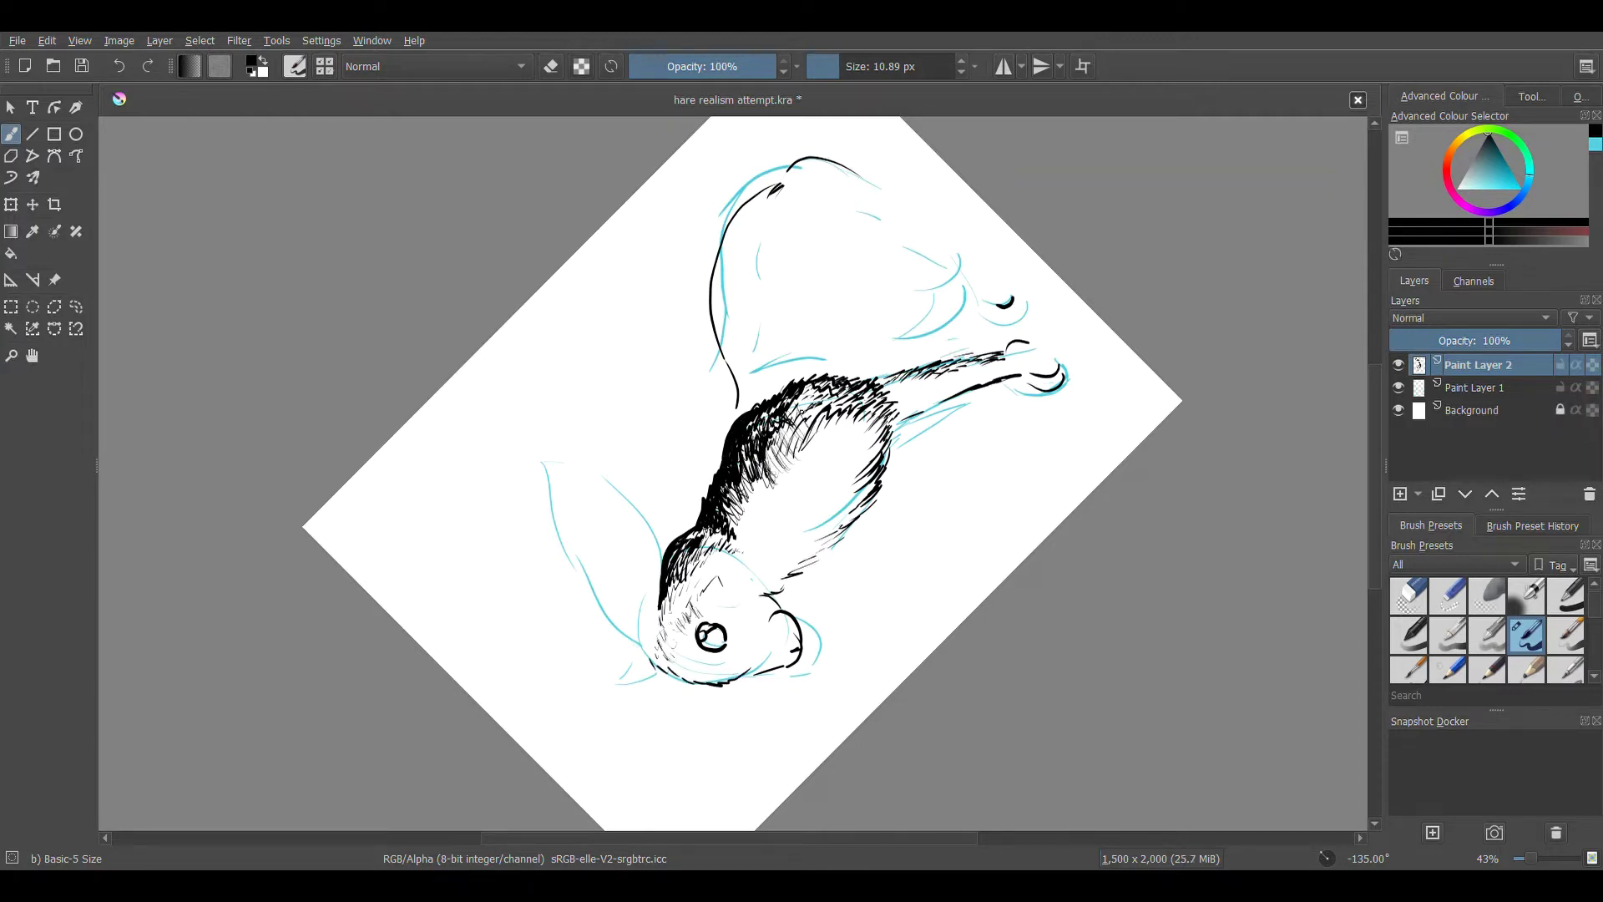
# With a brush of about 21 px, outline the long ear, save, and hatch its lower edge
pyautogui.moveTo(524, 455)
pyautogui.mouseDown()
pyautogui.moveTo(622, 613)
pyautogui.moveTo(589, 496)
pyautogui.moveTo(660, 551)
pyautogui.mouseUp()
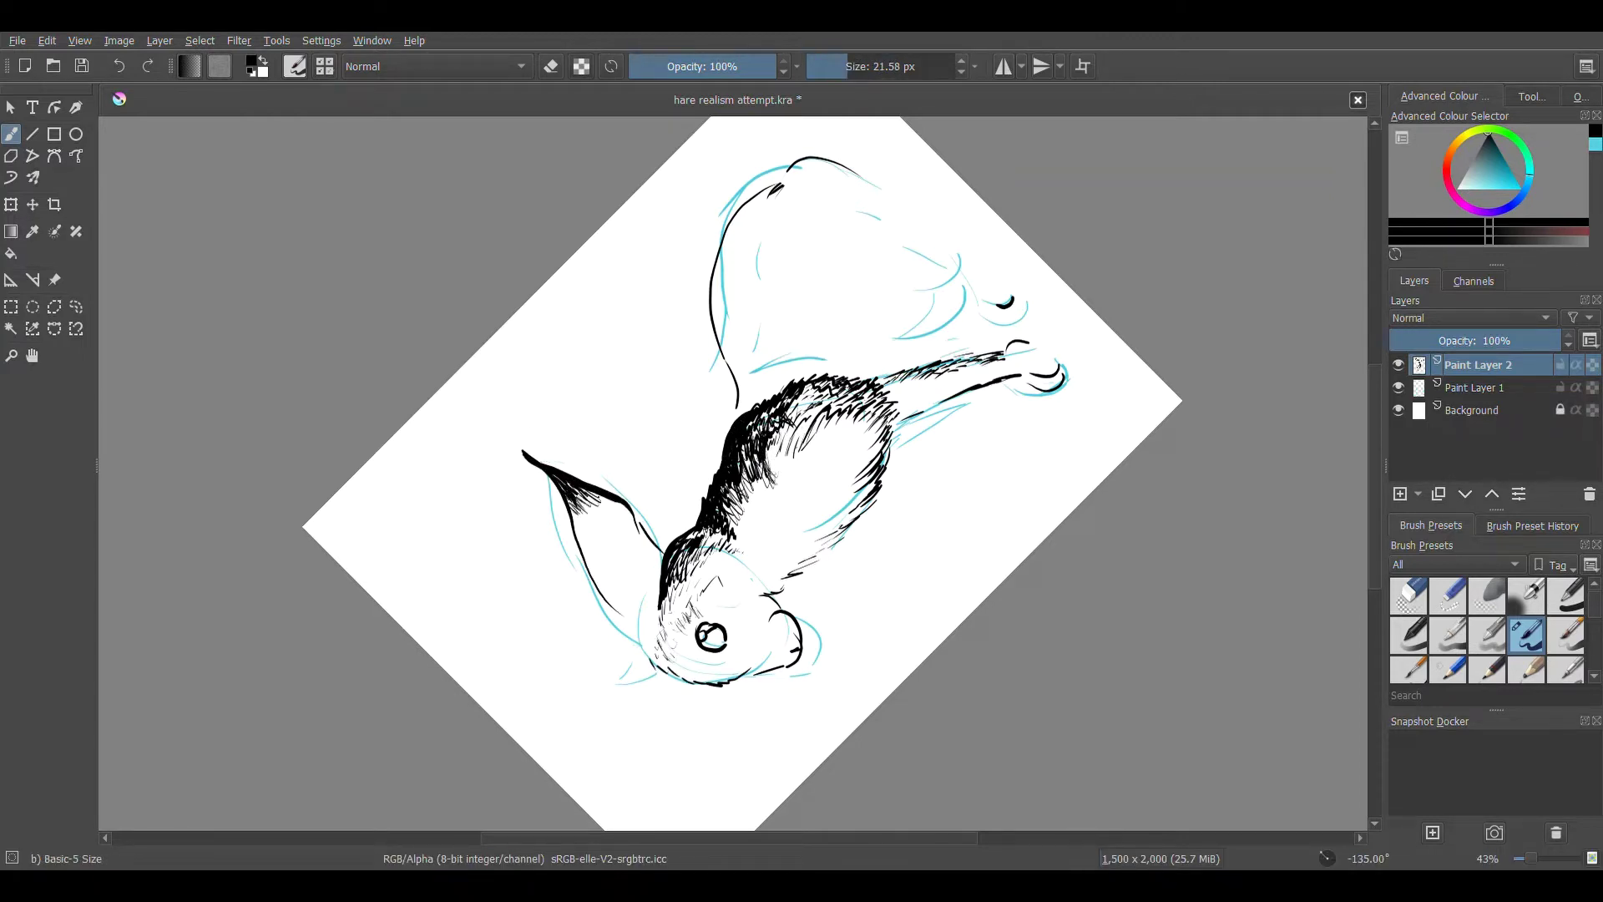
pyautogui.hotkey('ctrl', 's')
pyautogui.moveTo(564, 501)
pyautogui.mouseDown()
pyautogui.moveTo(613, 557)
pyautogui.moveTo(601, 593)
pyautogui.moveTo(658, 663)
pyautogui.mouseUp()
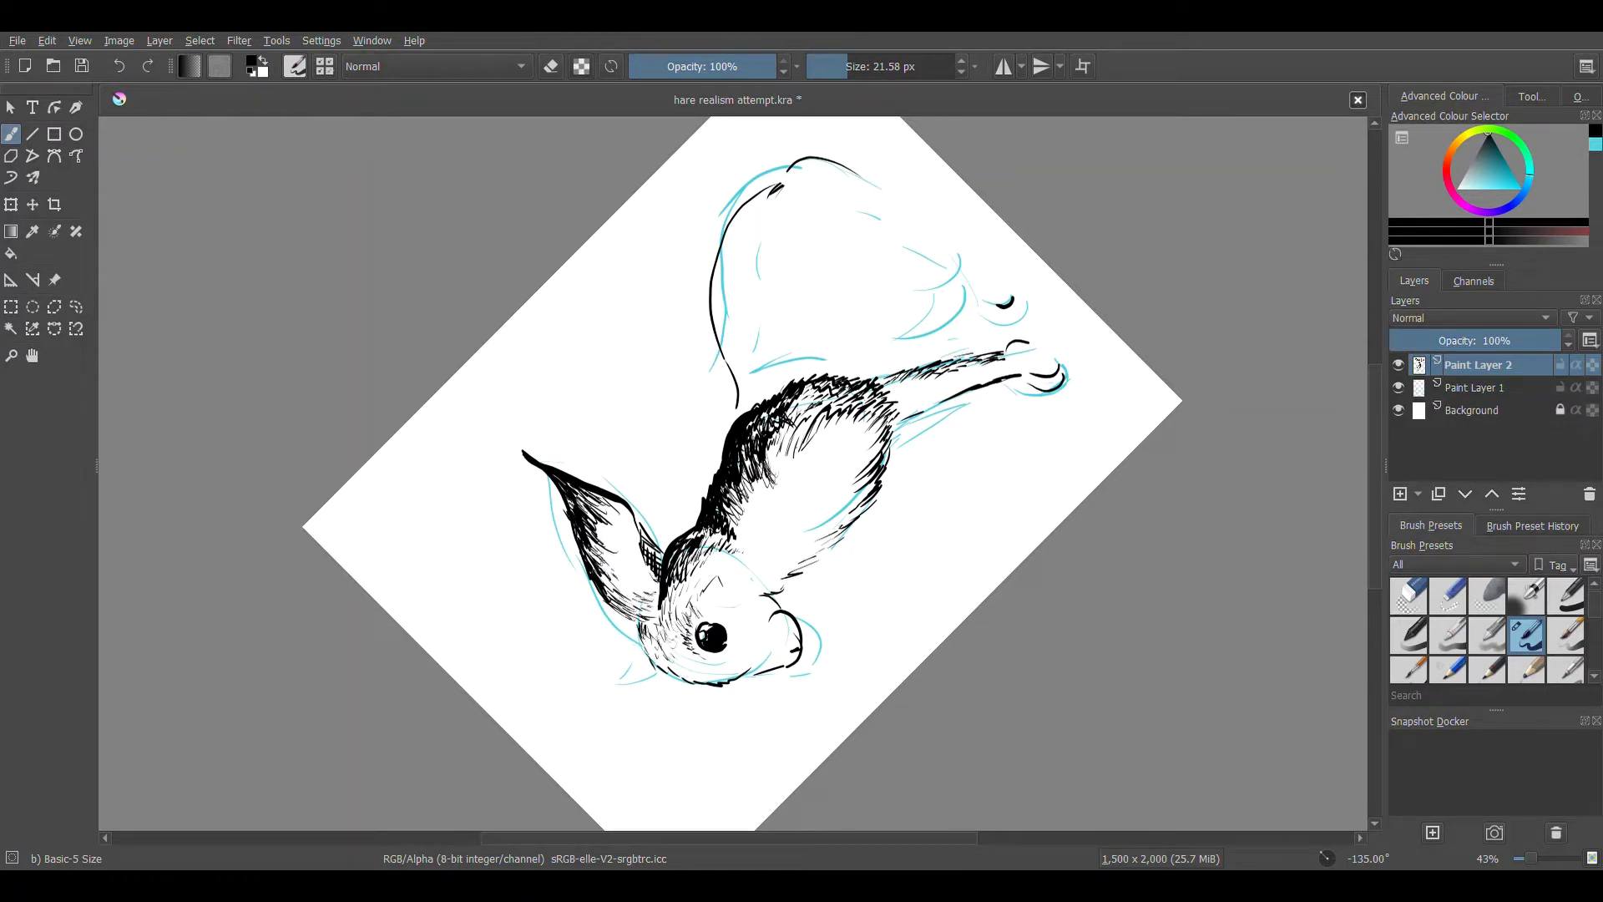
pyautogui.moveTo(613, 605); pyautogui.dragTo(613, 597)
# Hatch short fur strokes along the neck and down the back edge
pyautogui.moveTo(723, 526); pyautogui.dragTo(745, 490)
pyautogui.moveTo(766, 534)
pyautogui.mouseDown()
pyautogui.moveTo(785, 470)
pyautogui.moveTo(751, 409)
pyautogui.mouseUp()
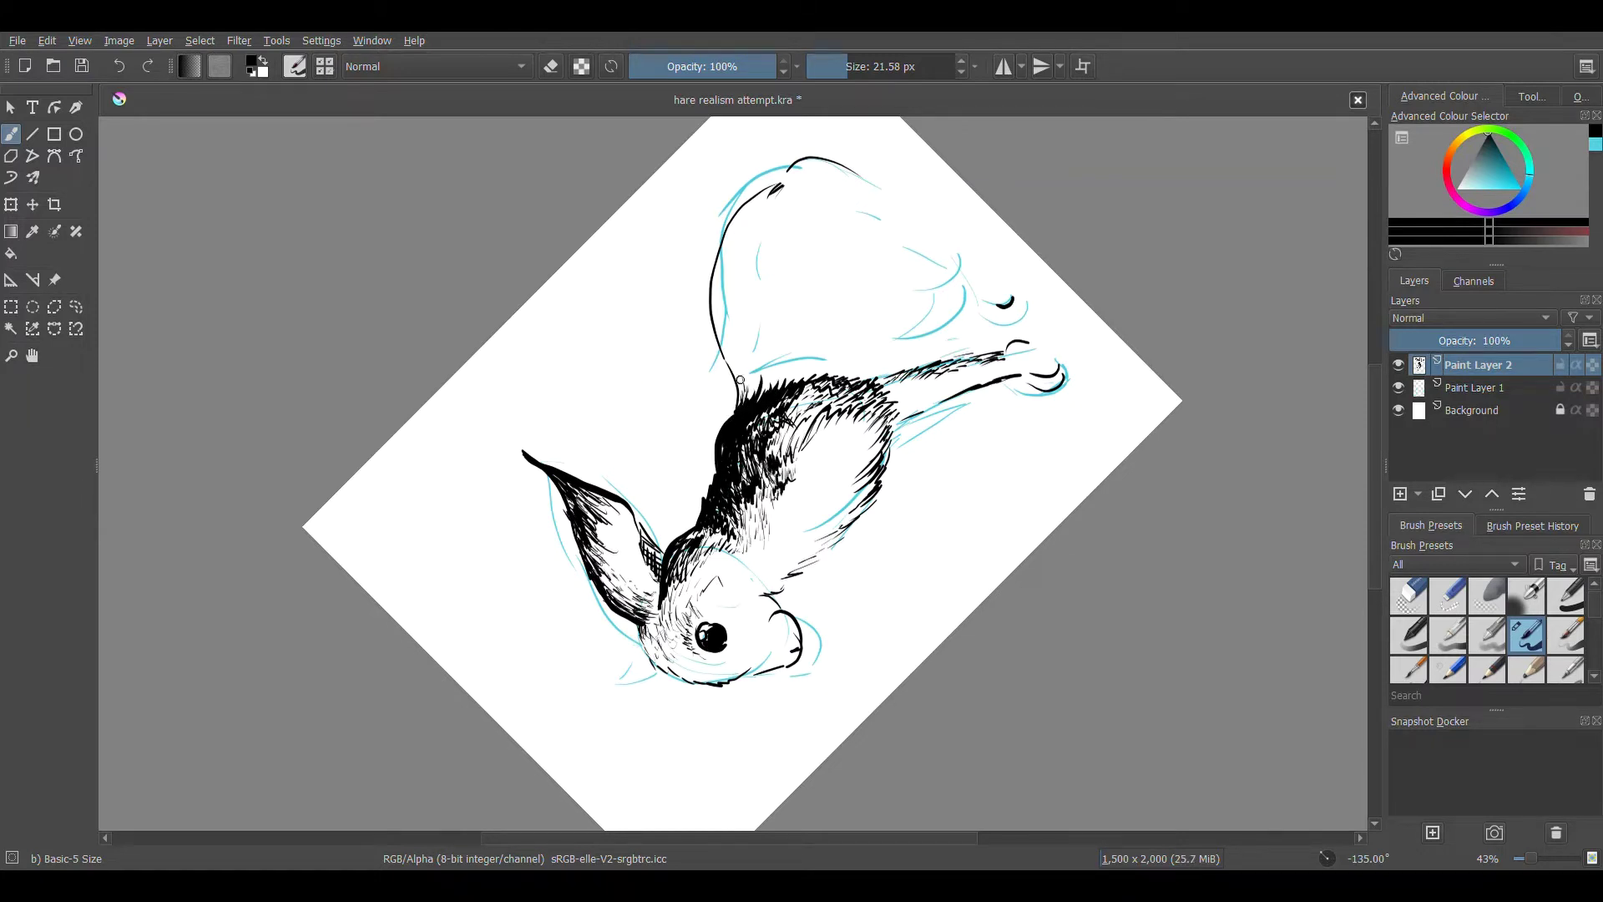
pyautogui.moveTo(743, 401); pyautogui.dragTo(717, 277)
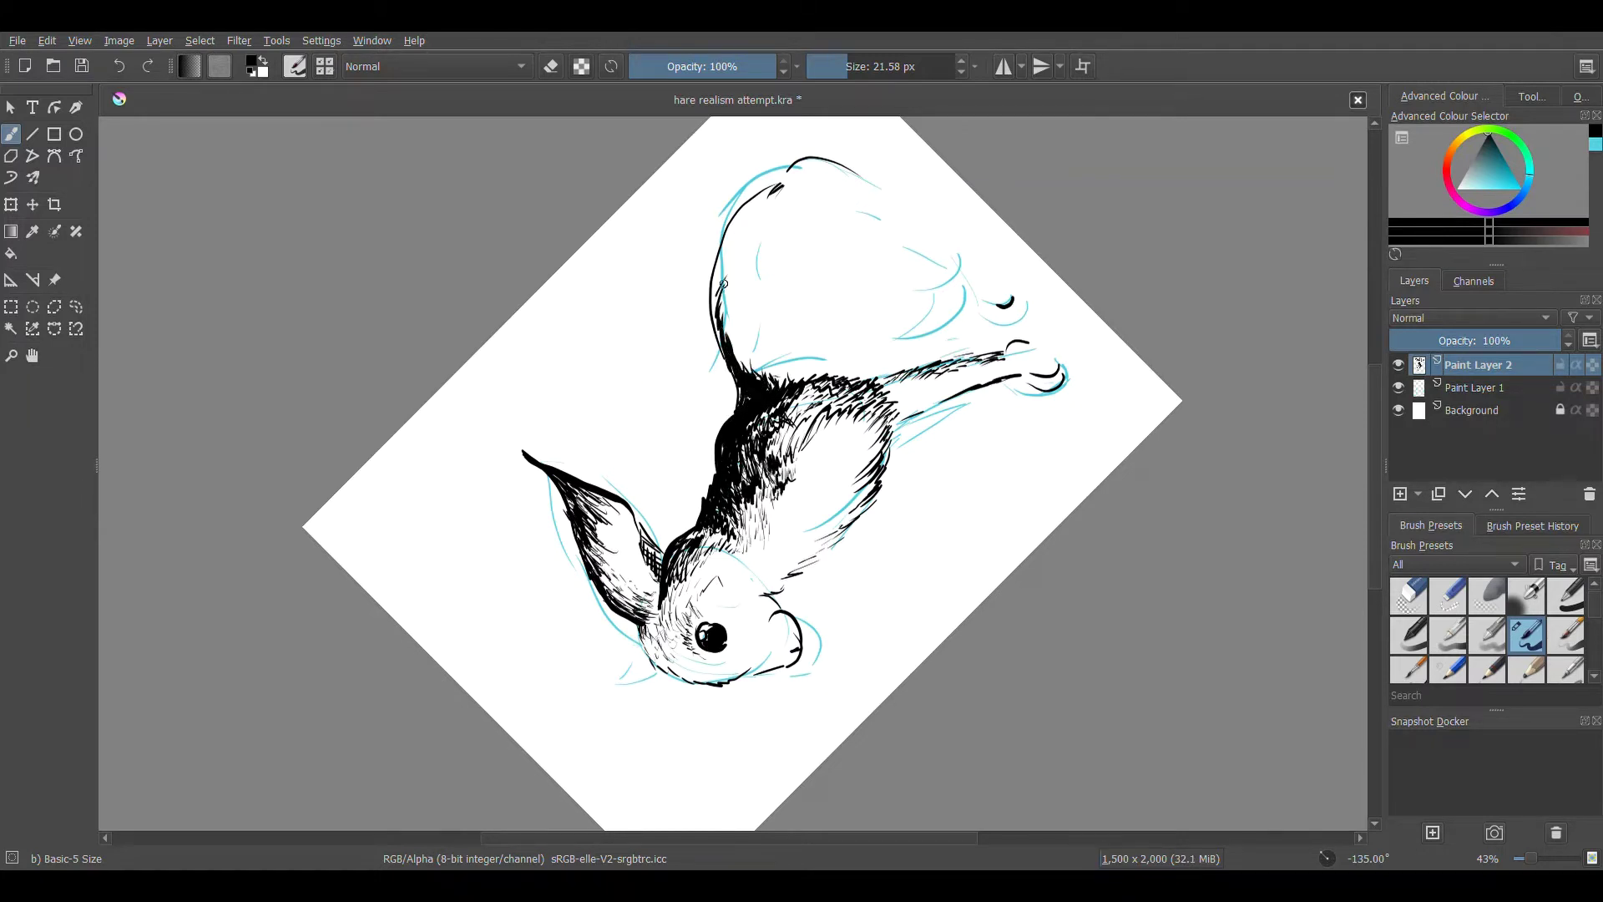
pyautogui.moveTo(747, 367)
pyautogui.mouseDown()
pyautogui.moveTo(723, 297)
pyautogui.moveTo(743, 334)
pyautogui.mouseUp()
pyautogui.moveTo(758, 379); pyautogui.dragTo(716, 244)
pyautogui.moveTo(722, 281); pyautogui.dragTo(738, 356)
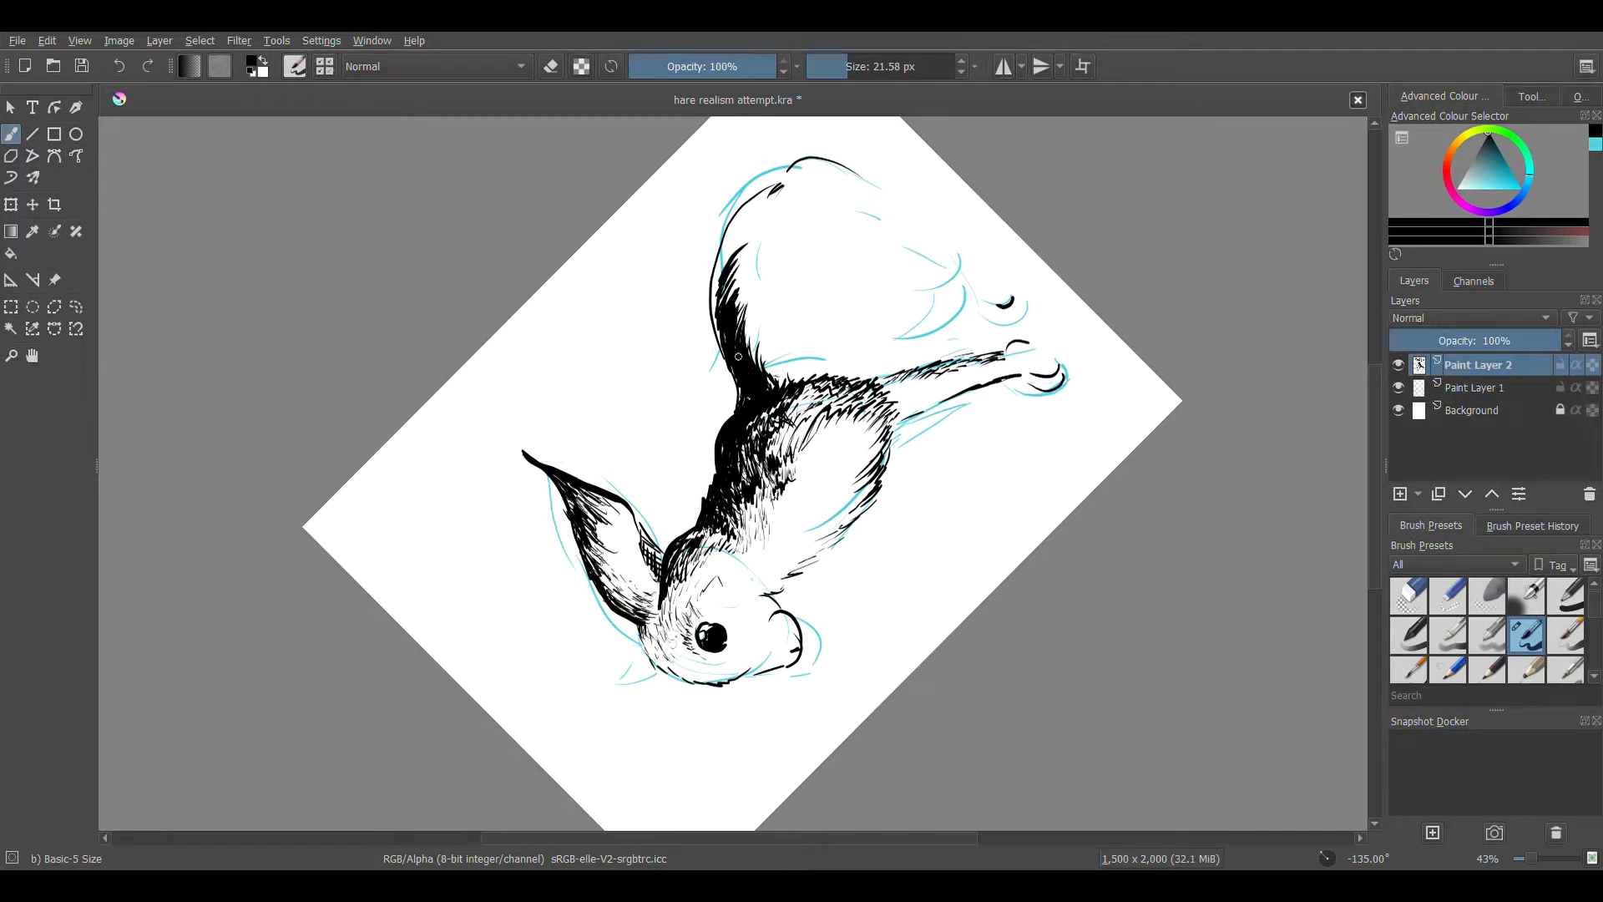
pyautogui.moveTo(714, 296); pyautogui.dragTo(781, 182)
pyautogui.moveTo(755, 355)
pyautogui.mouseDown()
pyautogui.moveTo(736, 275)
pyautogui.moveTo(747, 313)
pyautogui.mouseUp()
pyautogui.moveTo(802, 385); pyautogui.dragTo(773, 361)
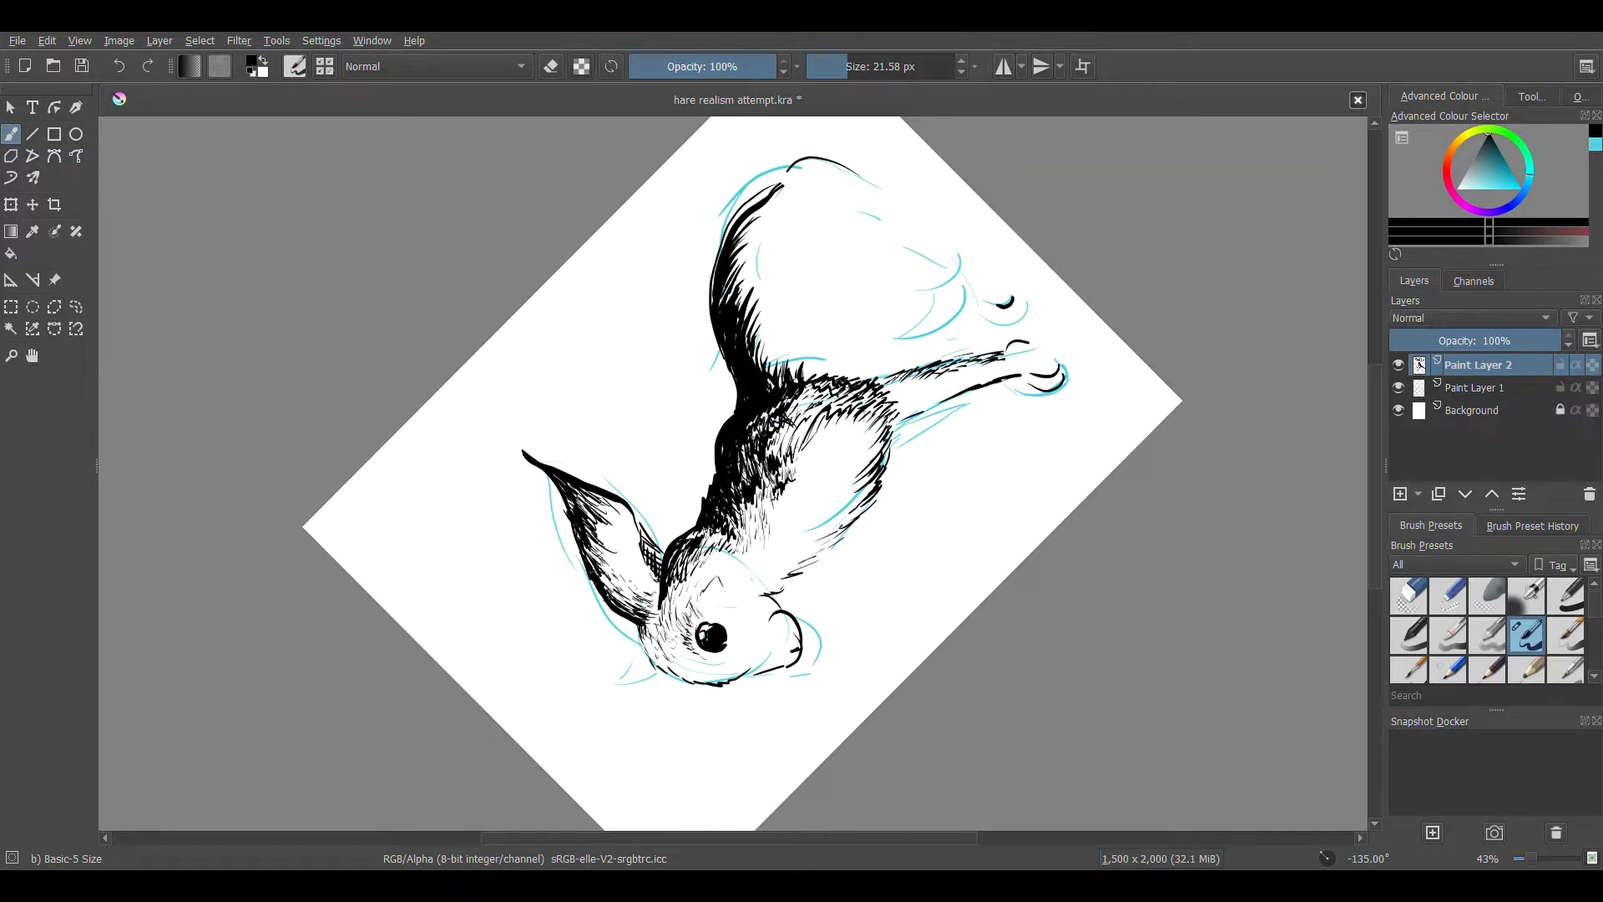
# With the canvas rotated further, thicken the dark lower back edge with dense hatching
pyautogui.press('4')
pyautogui.press('4')
pyautogui.press('4')
pyautogui.moveTo(484, 359)
pyautogui.mouseDown()
pyautogui.moveTo(455, 283)
pyautogui.moveTo(522, 246)
pyautogui.mouseUp()
pyautogui.moveTo(481, 357); pyautogui.dragTo(455, 327)
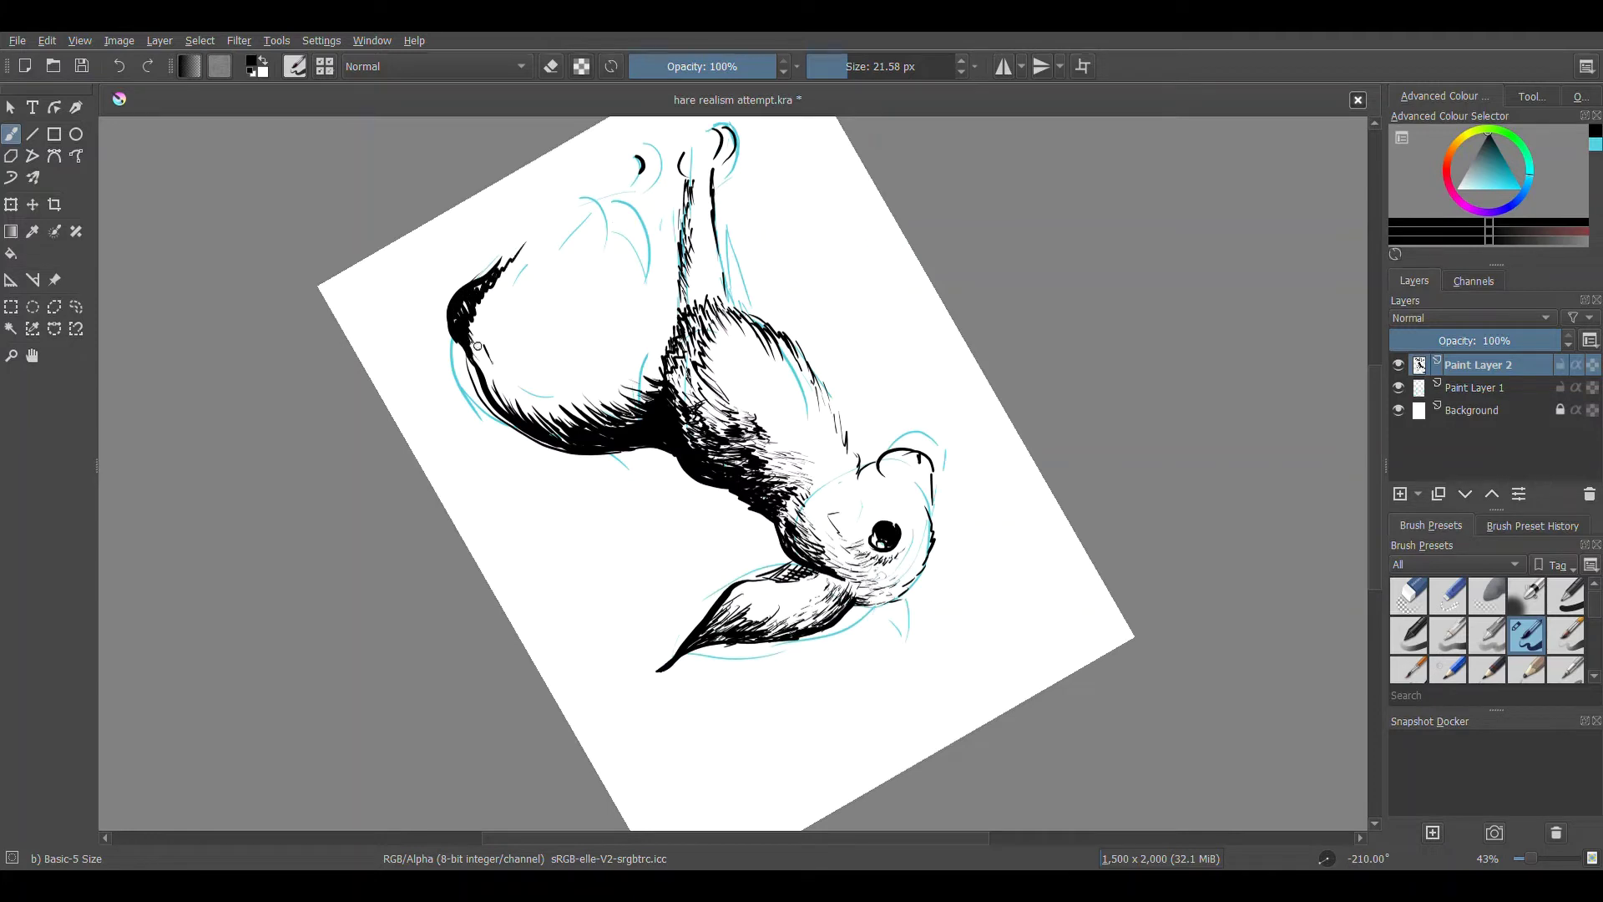
pyautogui.moveTo(497, 388)
pyautogui.mouseDown()
pyautogui.moveTo(476, 302)
pyautogui.moveTo(474, 351)
pyautogui.mouseUp()
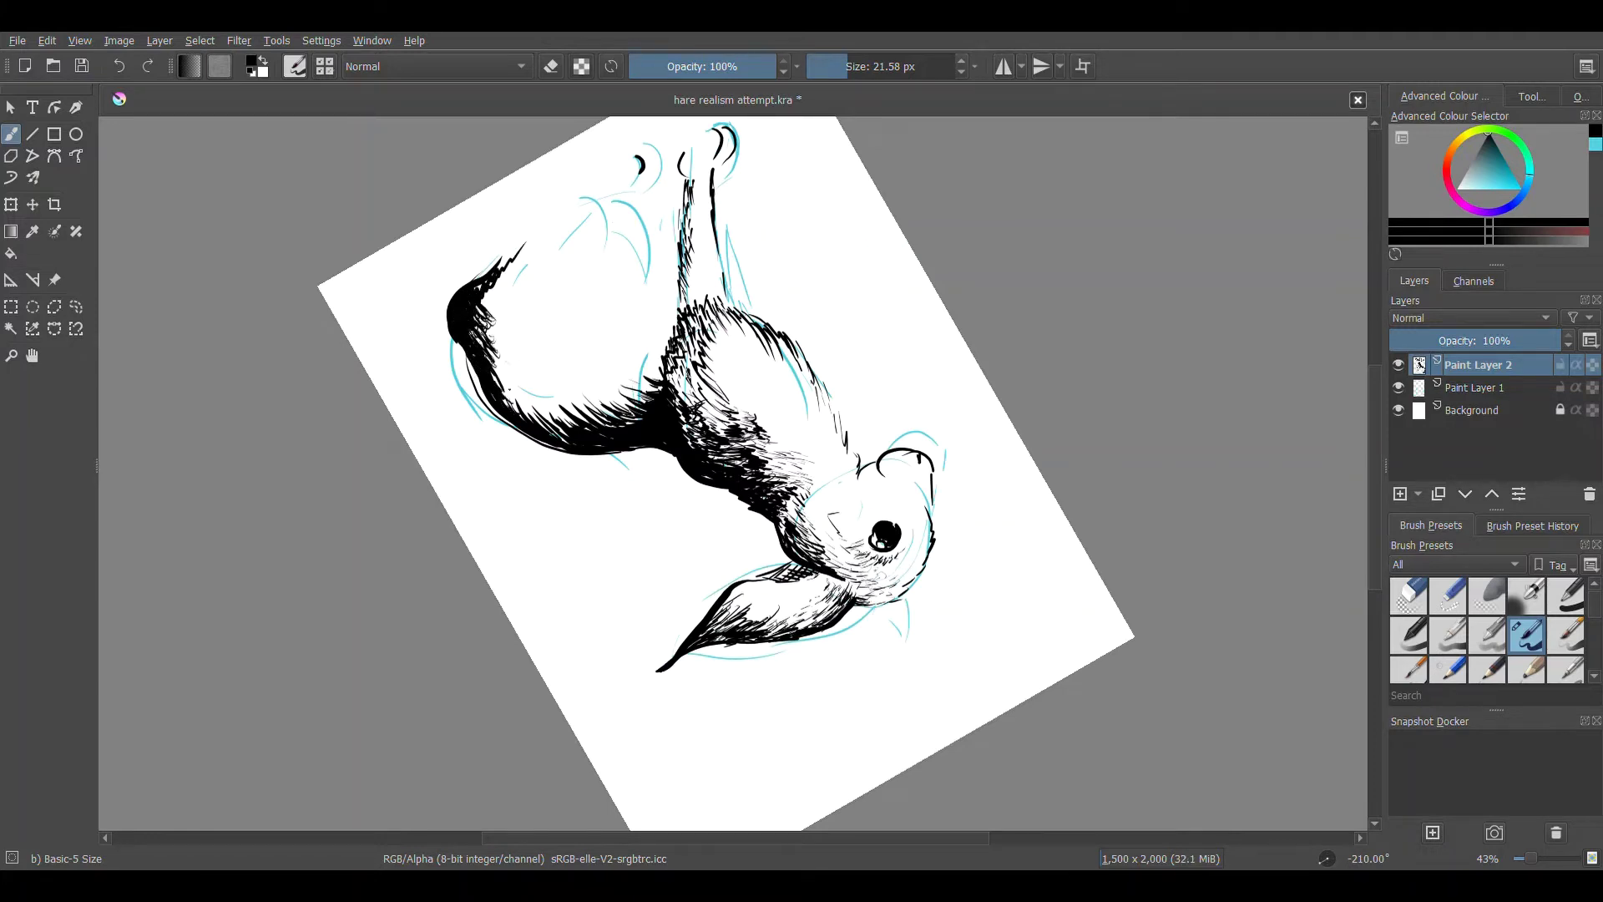
pyautogui.moveTo(543, 415)
pyautogui.mouseDown()
pyautogui.moveTo(513, 400)
pyautogui.moveTo(476, 309)
pyautogui.moveTo(521, 405)
pyautogui.mouseUp()
# Save and change the Stroke Ending smoothing value in Tool Options
pyautogui.press('4')
pyautogui.press('4')
pyautogui.press('4')
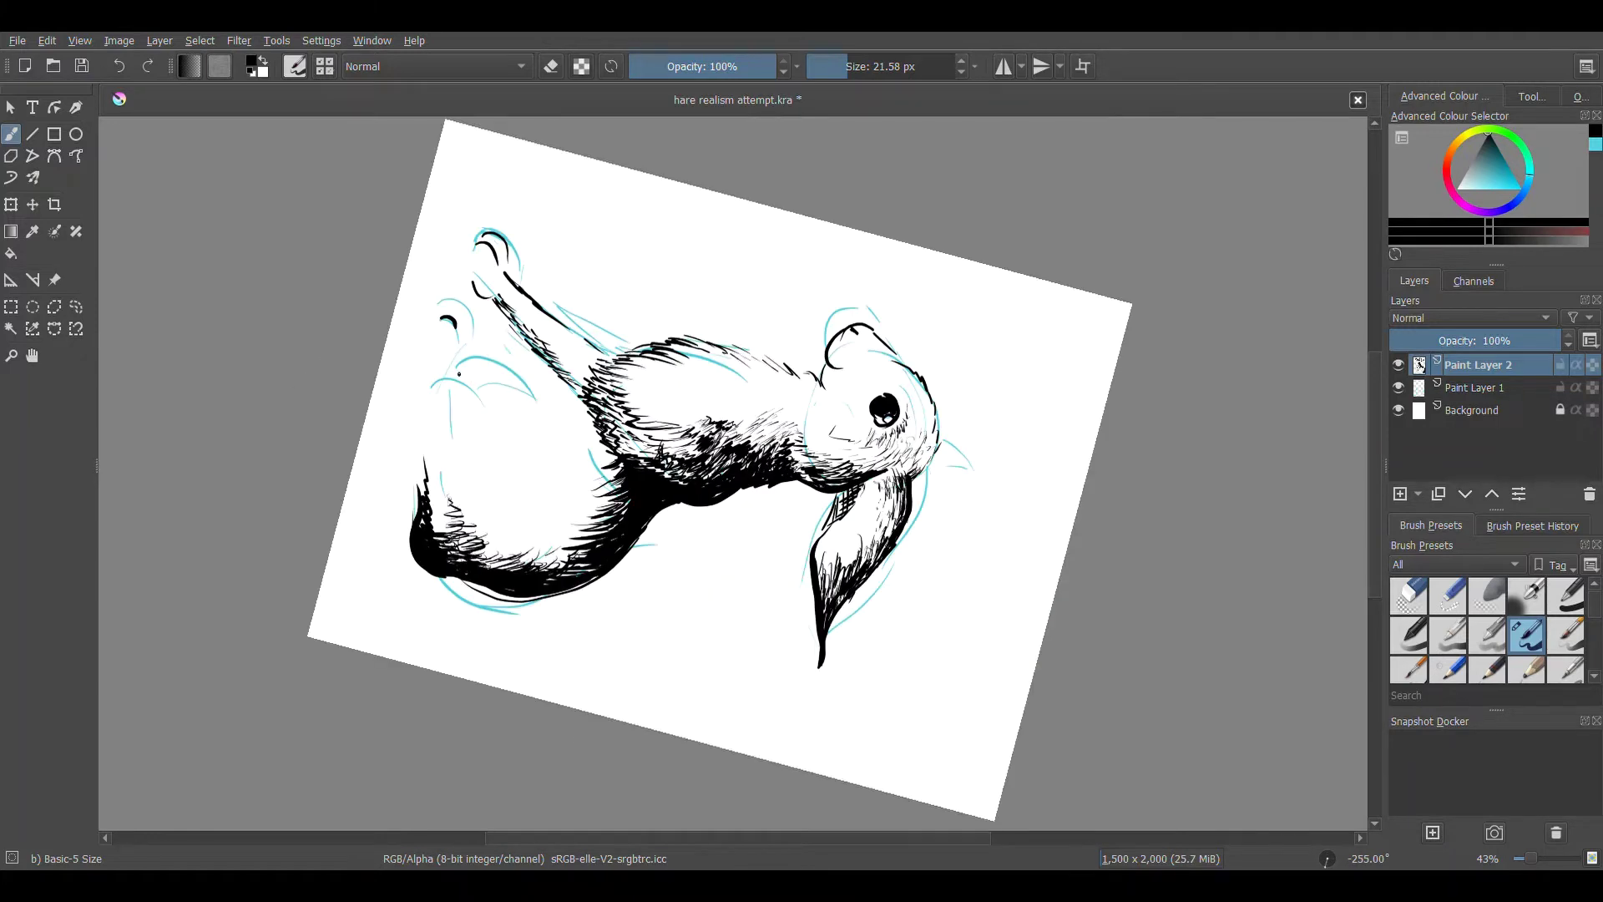
pyautogui.press('e')
pyautogui.hotkey('ctrl', 's')
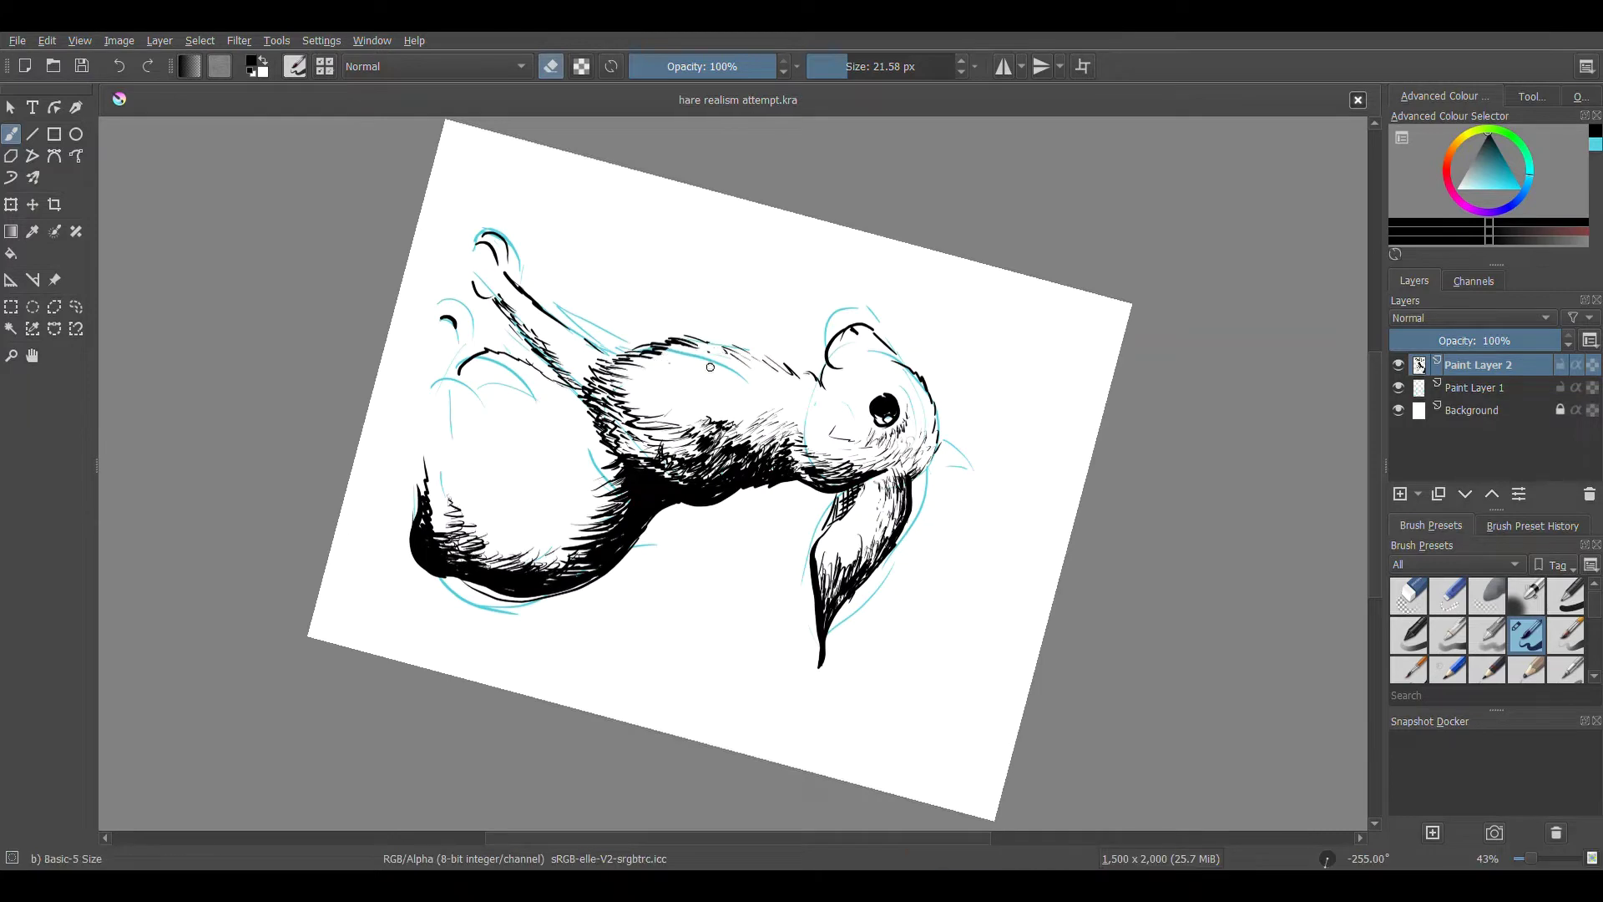
pyautogui.click(1532, 96)
pyautogui.press('e')
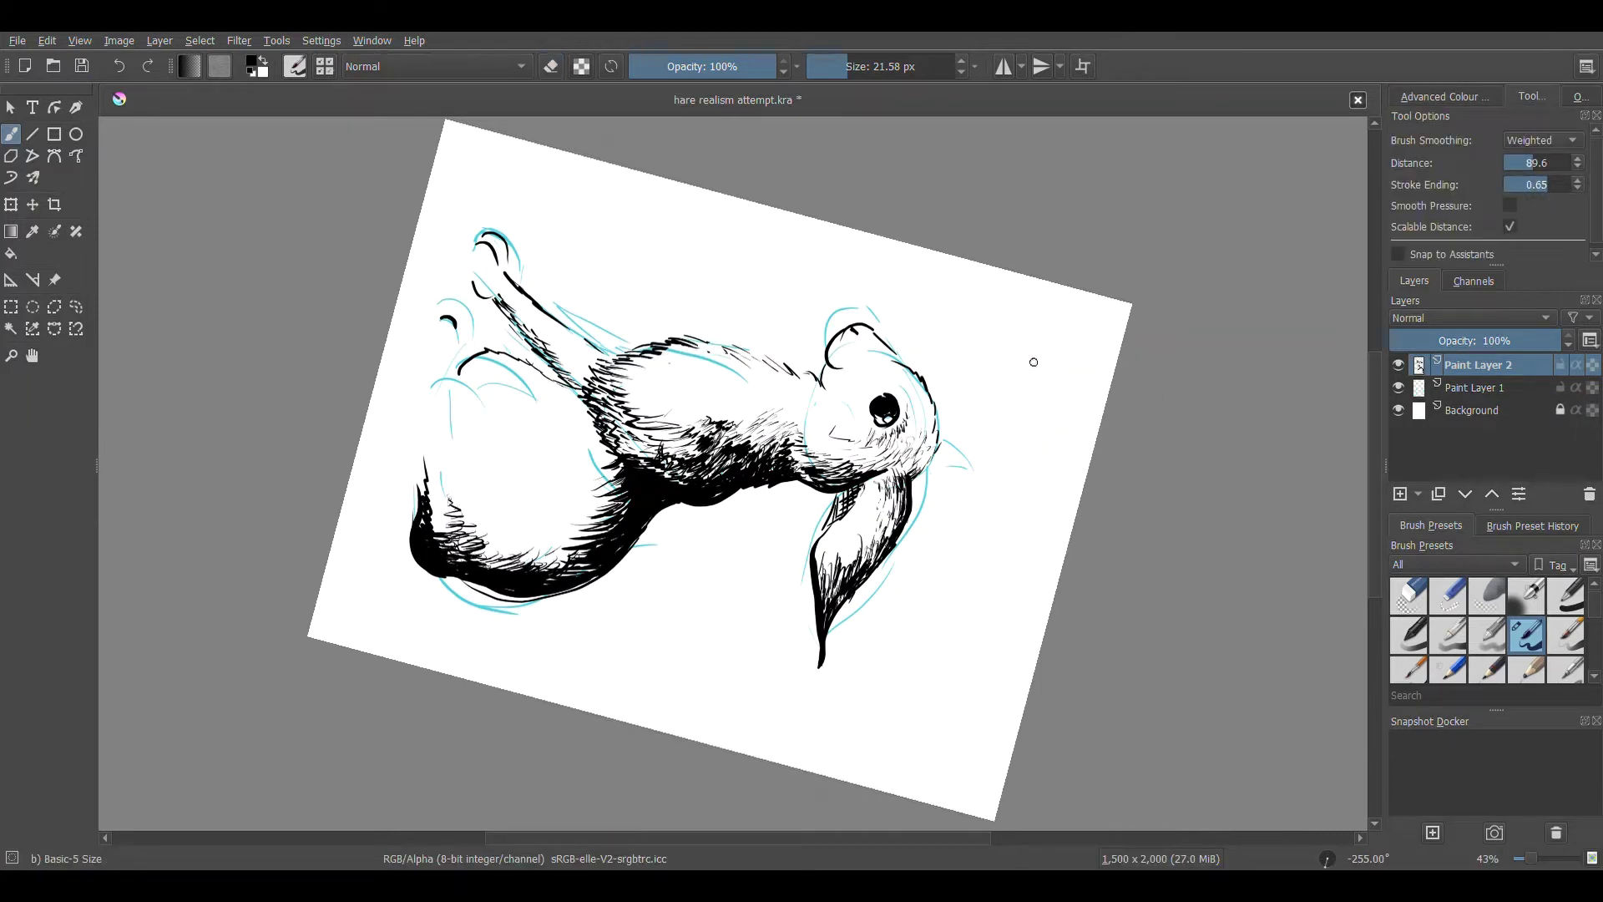
pyautogui.click(1532, 185)
# Hatch fur along the hare's lower-left edge, neck, back and bottom haunch
pyautogui.moveTo(421, 401); pyautogui.dragTo(424, 493)
pyautogui.moveTo(424, 338); pyautogui.dragTo(442, 534)
pyautogui.moveTo(418, 451); pyautogui.dragTo(447, 535)
pyautogui.press('4')
pyautogui.press('4')
pyautogui.press('4')
pyautogui.moveTo(678, 756)
pyautogui.mouseDown()
pyautogui.moveTo(708, 734)
pyautogui.moveTo(716, 697)
pyautogui.mouseUp()
pyautogui.moveTo(785, 374)
pyautogui.mouseDown()
pyautogui.moveTo(756, 438)
pyautogui.moveTo(761, 518)
pyautogui.mouseUp()
pyautogui.moveTo(748, 708); pyautogui.dragTo(734, 734)
pyautogui.moveTo(751, 656); pyautogui.dragTo(734, 727)
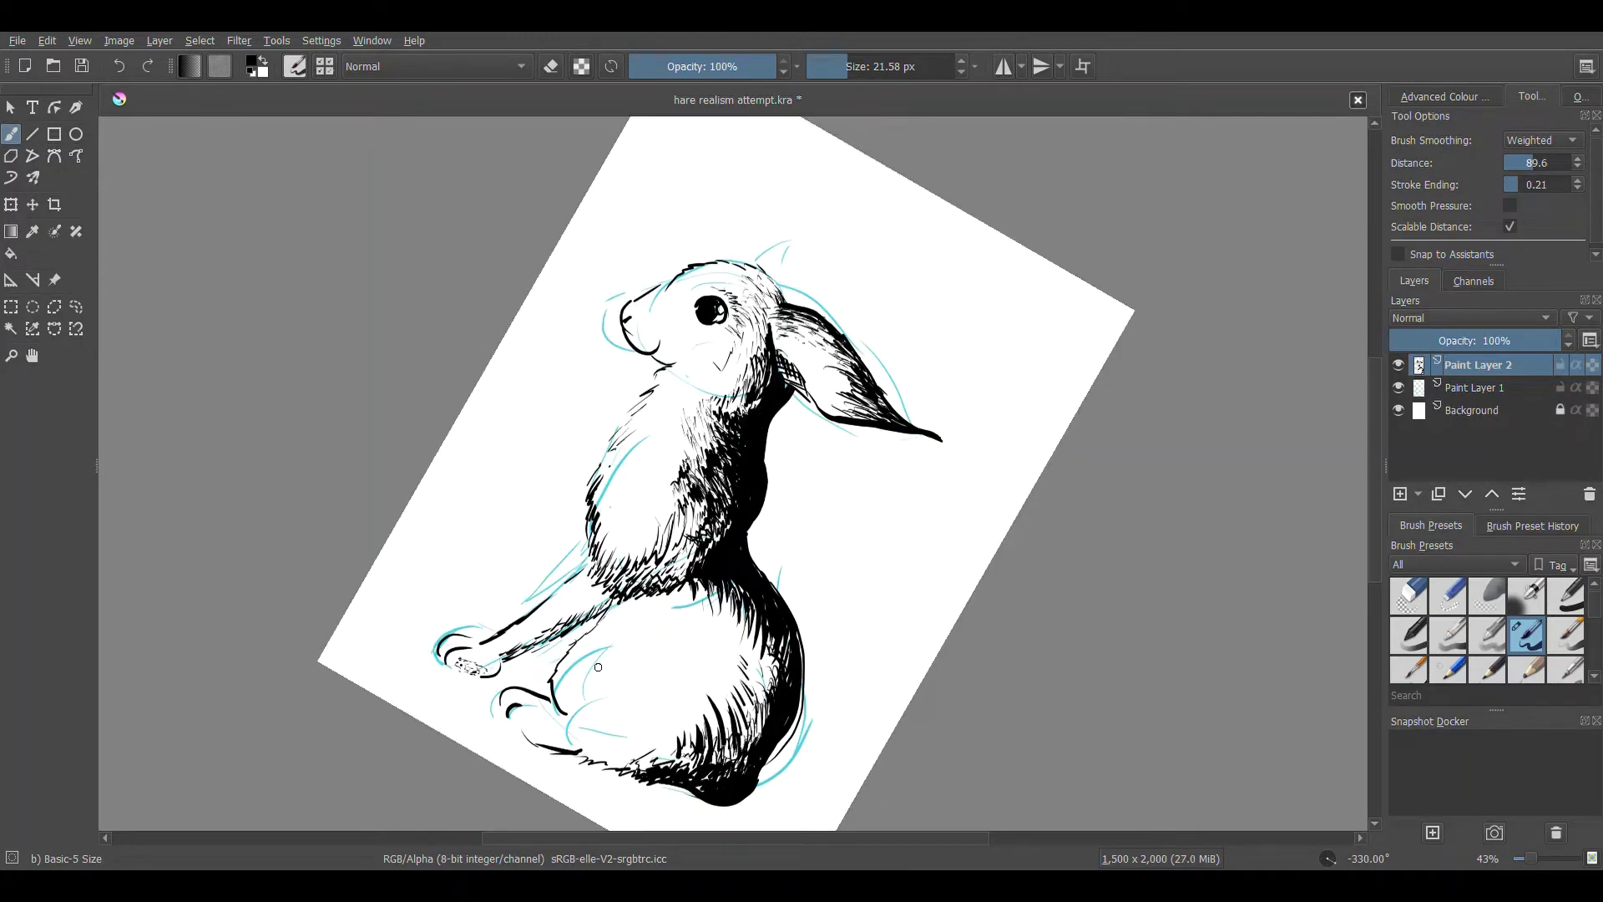
# With the hare rotated horizontal, ink the hind leg and paw and outline the second ear, saving along the way
pyautogui.press('4')
pyautogui.press('4')
pyautogui.press('4')
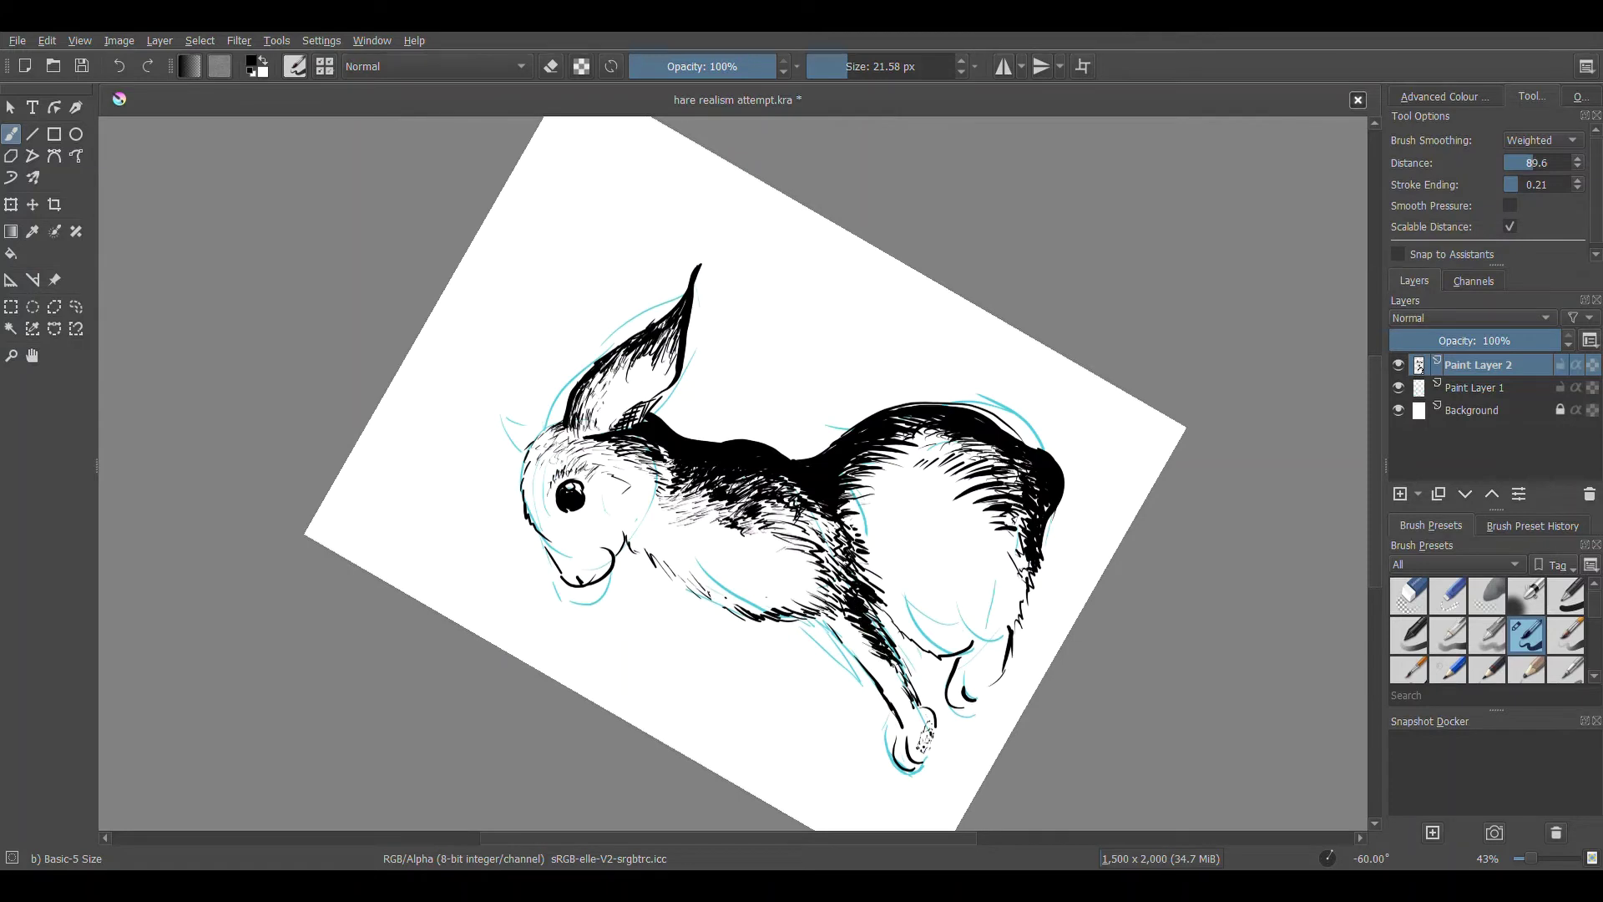
pyautogui.moveTo(874, 656); pyautogui.dragTo(915, 707)
pyautogui.moveTo(537, 413); pyautogui.dragTo(541, 385)
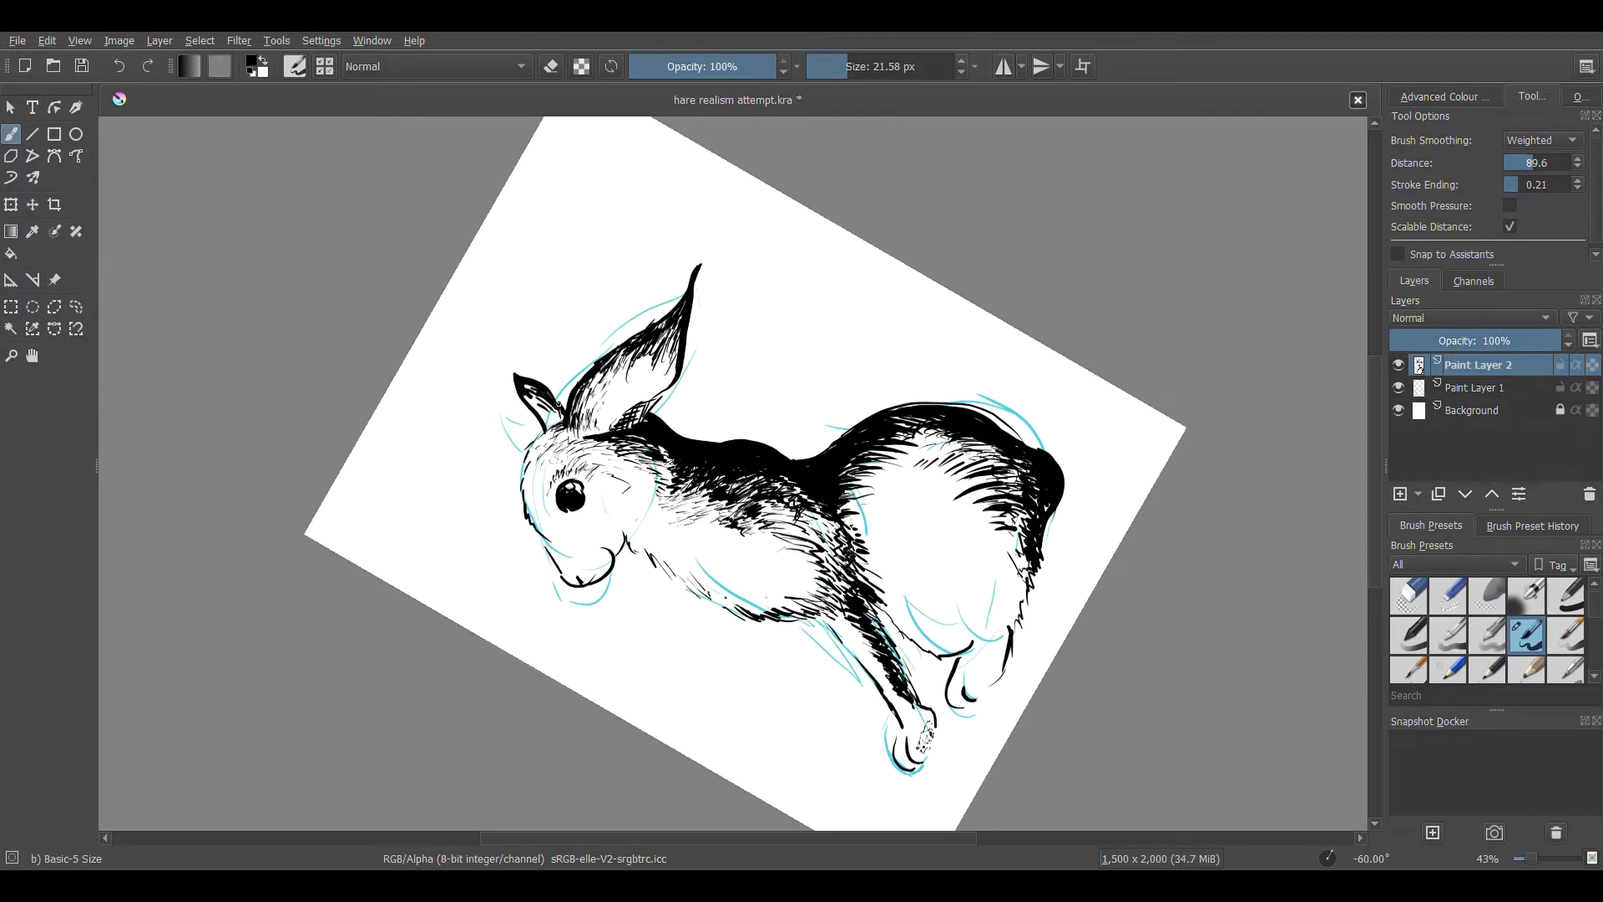
pyautogui.hotkey('ctrl', 's')
pyautogui.moveTo(953, 659); pyautogui.dragTo(942, 693)
pyautogui.moveTo(887, 743)
pyautogui.mouseDown()
pyautogui.moveTo(805, 595)
pyautogui.moveTo(848, 513)
pyautogui.mouseUp()
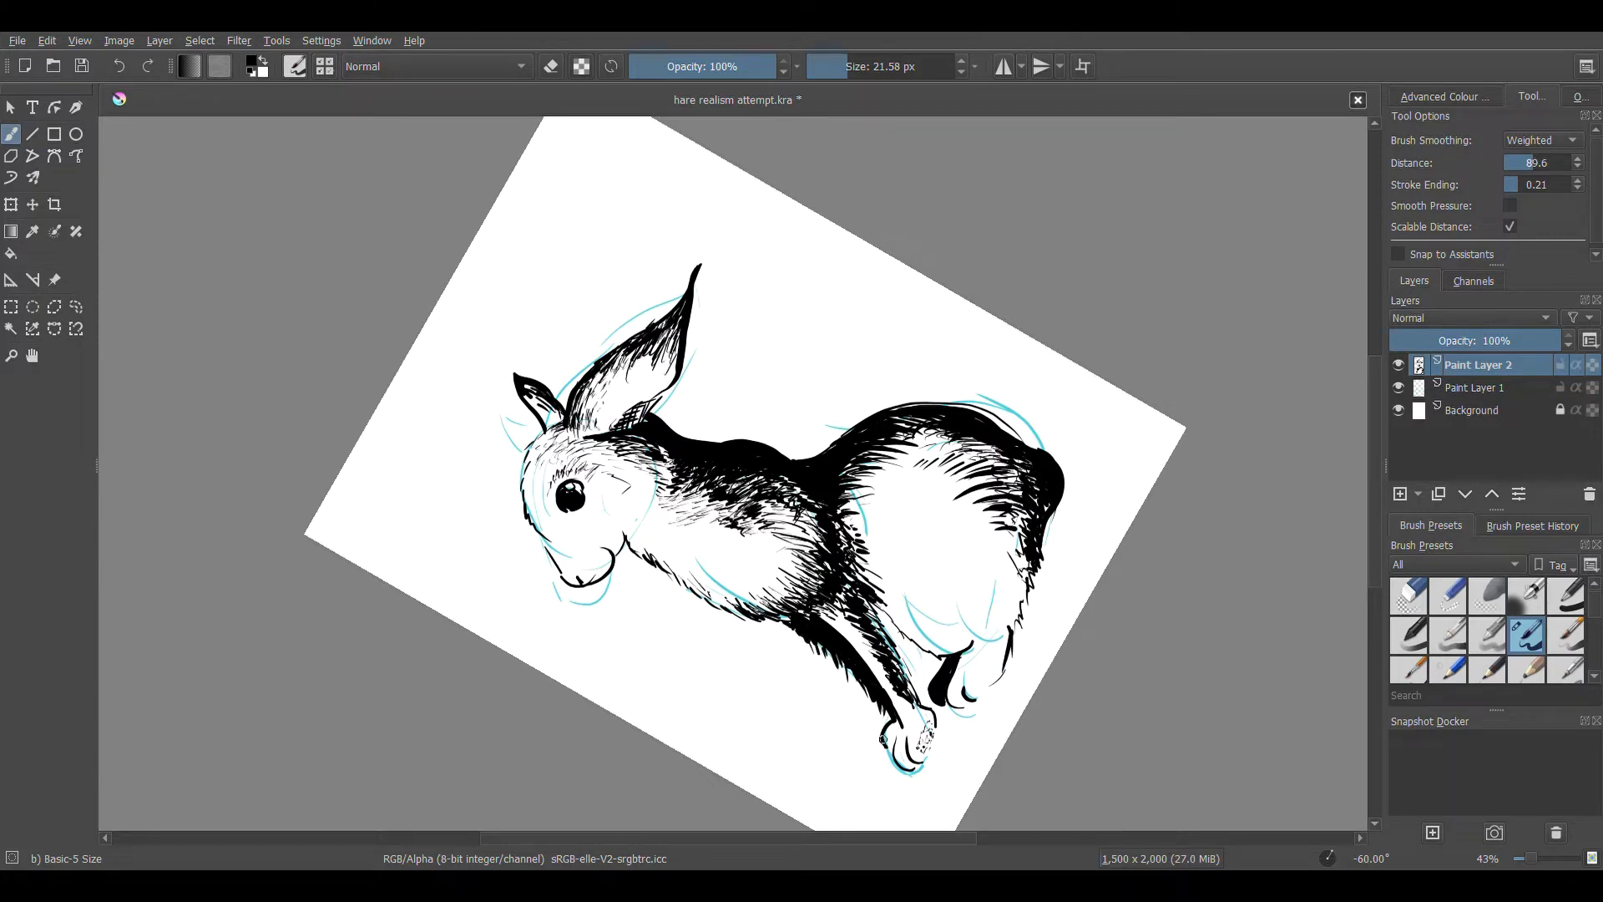
pyautogui.hotkey('ctrl', '[')
pyautogui.hotkey('ctrl', '[')
pyautogui.hotkey('ctrl', '[')
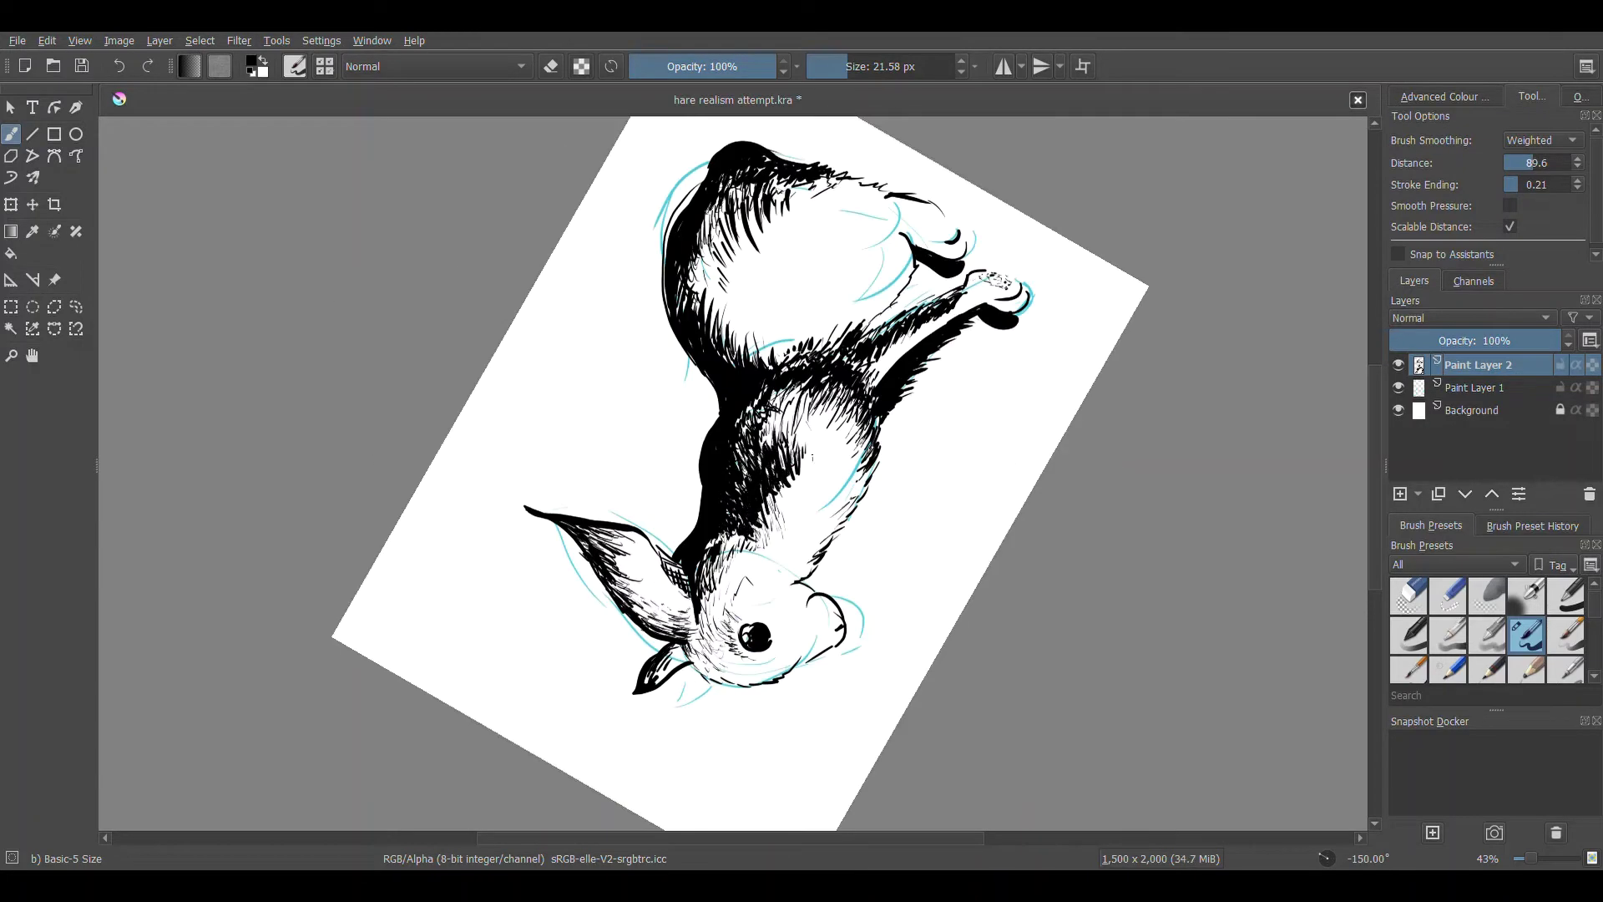
# Add hatching strokes on the back, then try several brush presets including bristle and sumi-e
pyautogui.moveTo(691, 219); pyautogui.dragTo(743, 366)
pyautogui.moveTo(701, 183)
pyautogui.mouseDown()
pyautogui.moveTo(750, 259)
pyautogui.moveTo(759, 317)
pyautogui.mouseUp()
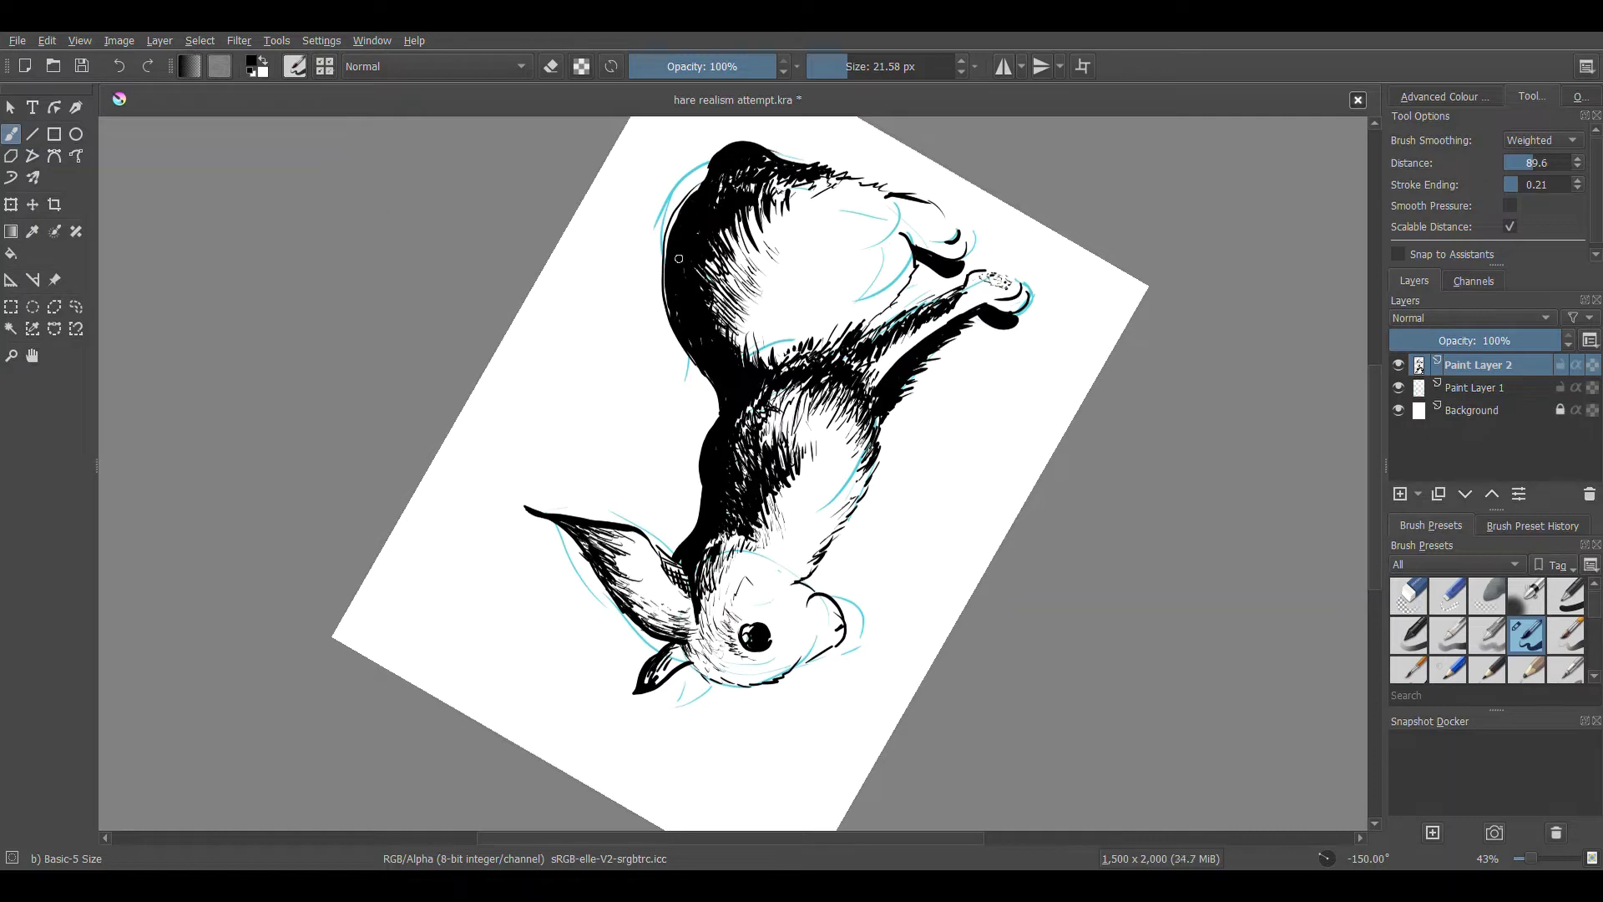
pyautogui.press('d')
pyautogui.press('b')
pyautogui.press('.')
pyautogui.press('.')
pyautogui.press('.')
pyautogui.press('.')
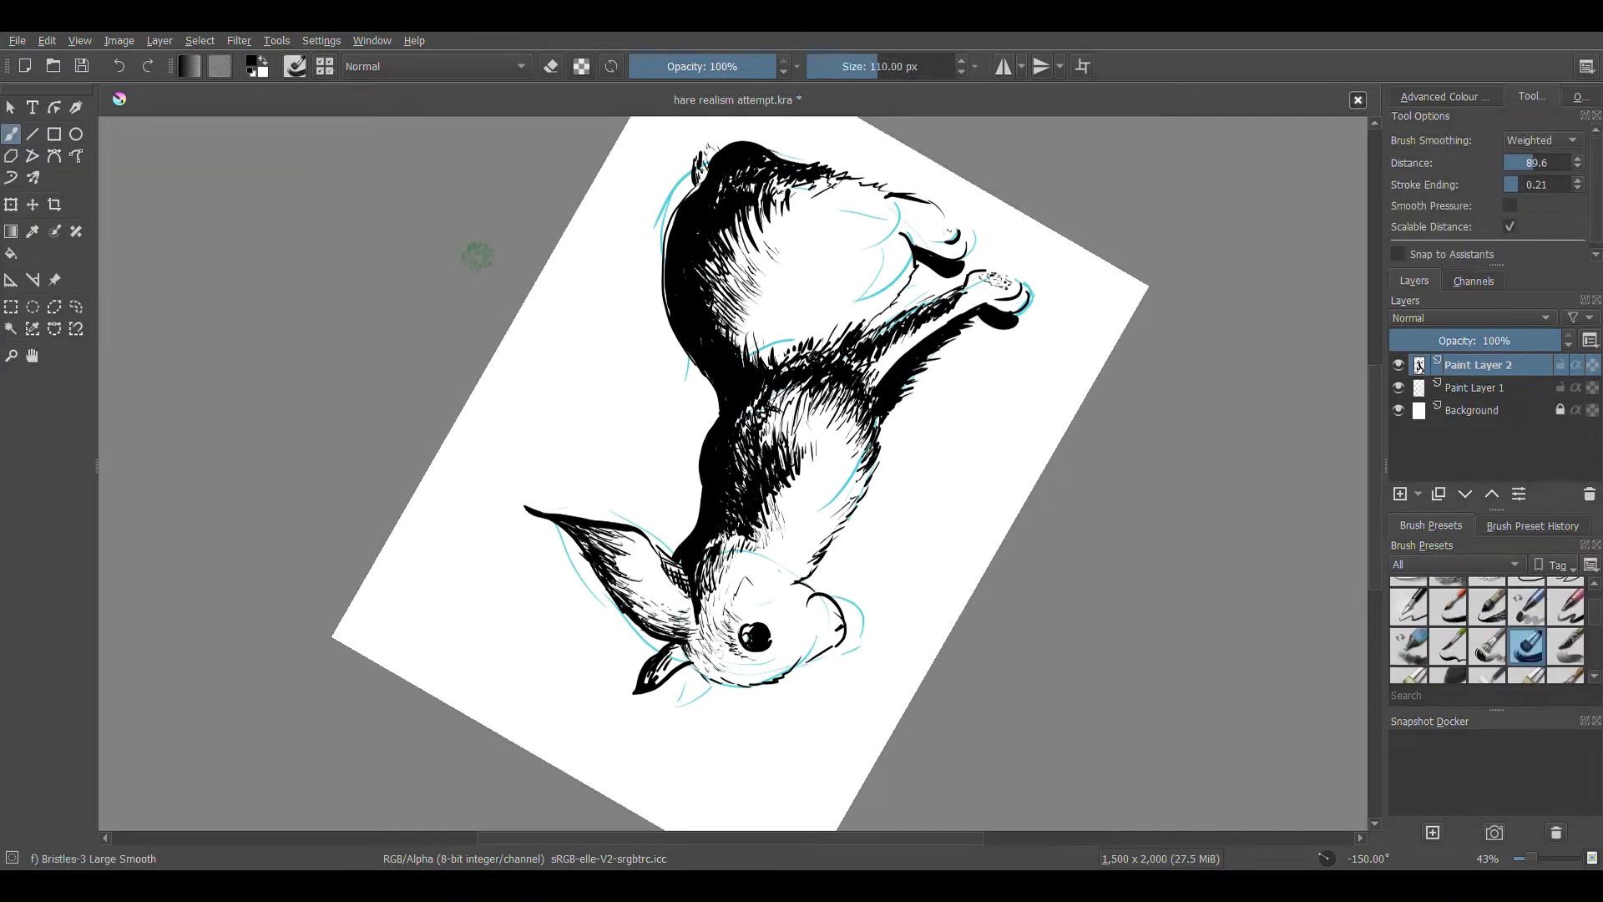
pyautogui.press(',')
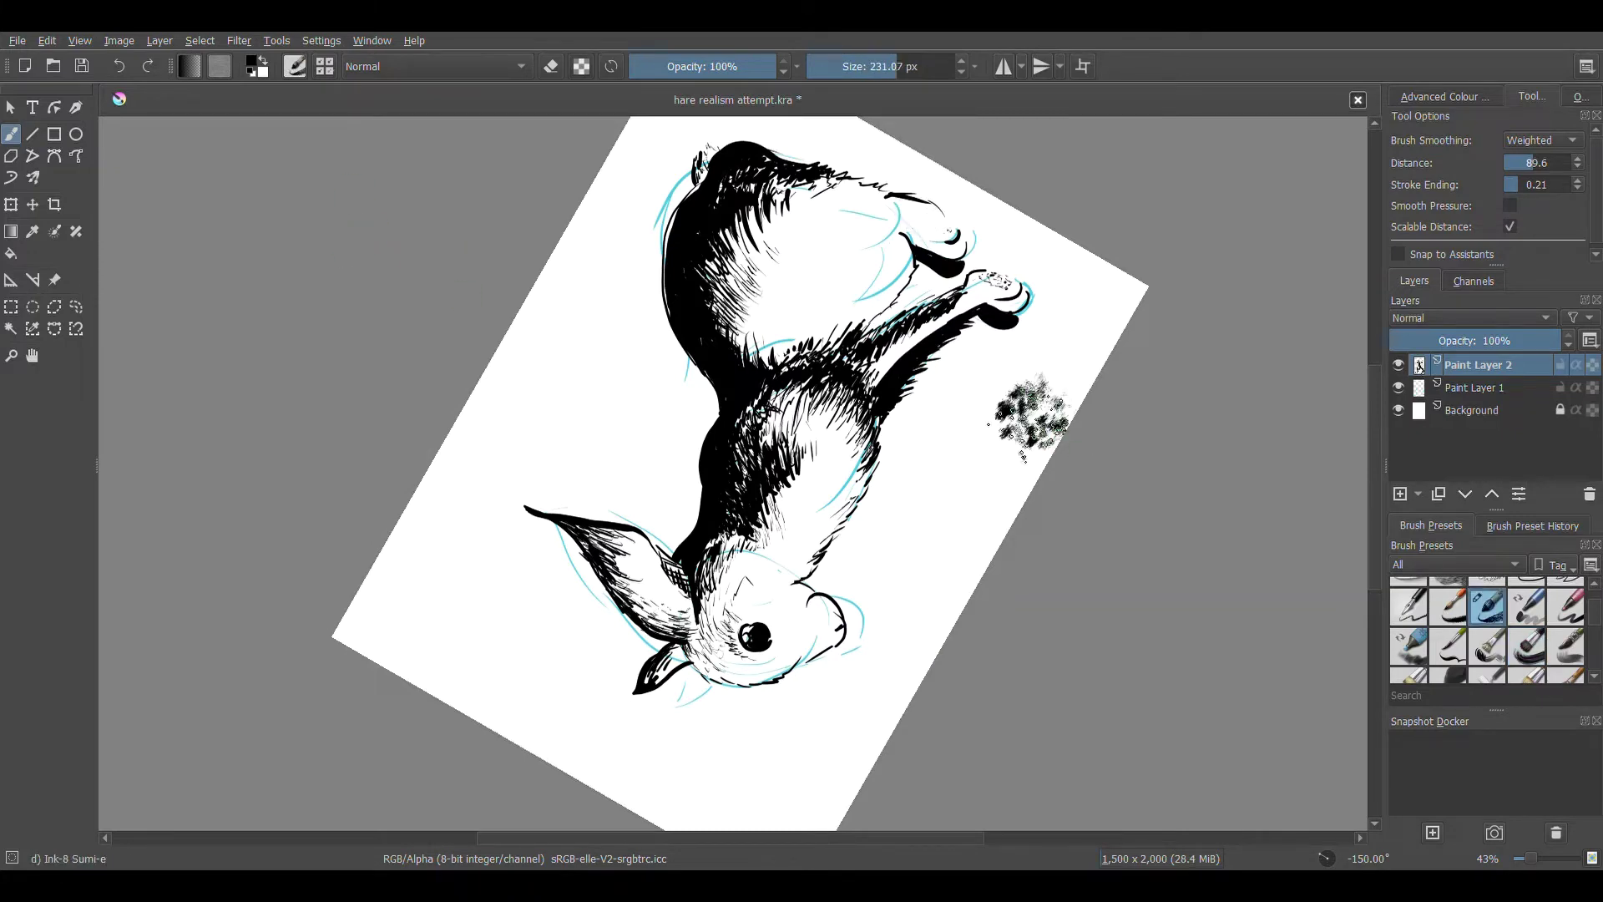
pyautogui.press('.')
pyautogui.press('.')
pyautogui.press('.')
# With the view reset upright, stroke hair texture over the chest and lower body using Texture Hair
pyautogui.press('4')
pyautogui.press('4')
pyautogui.press('4')
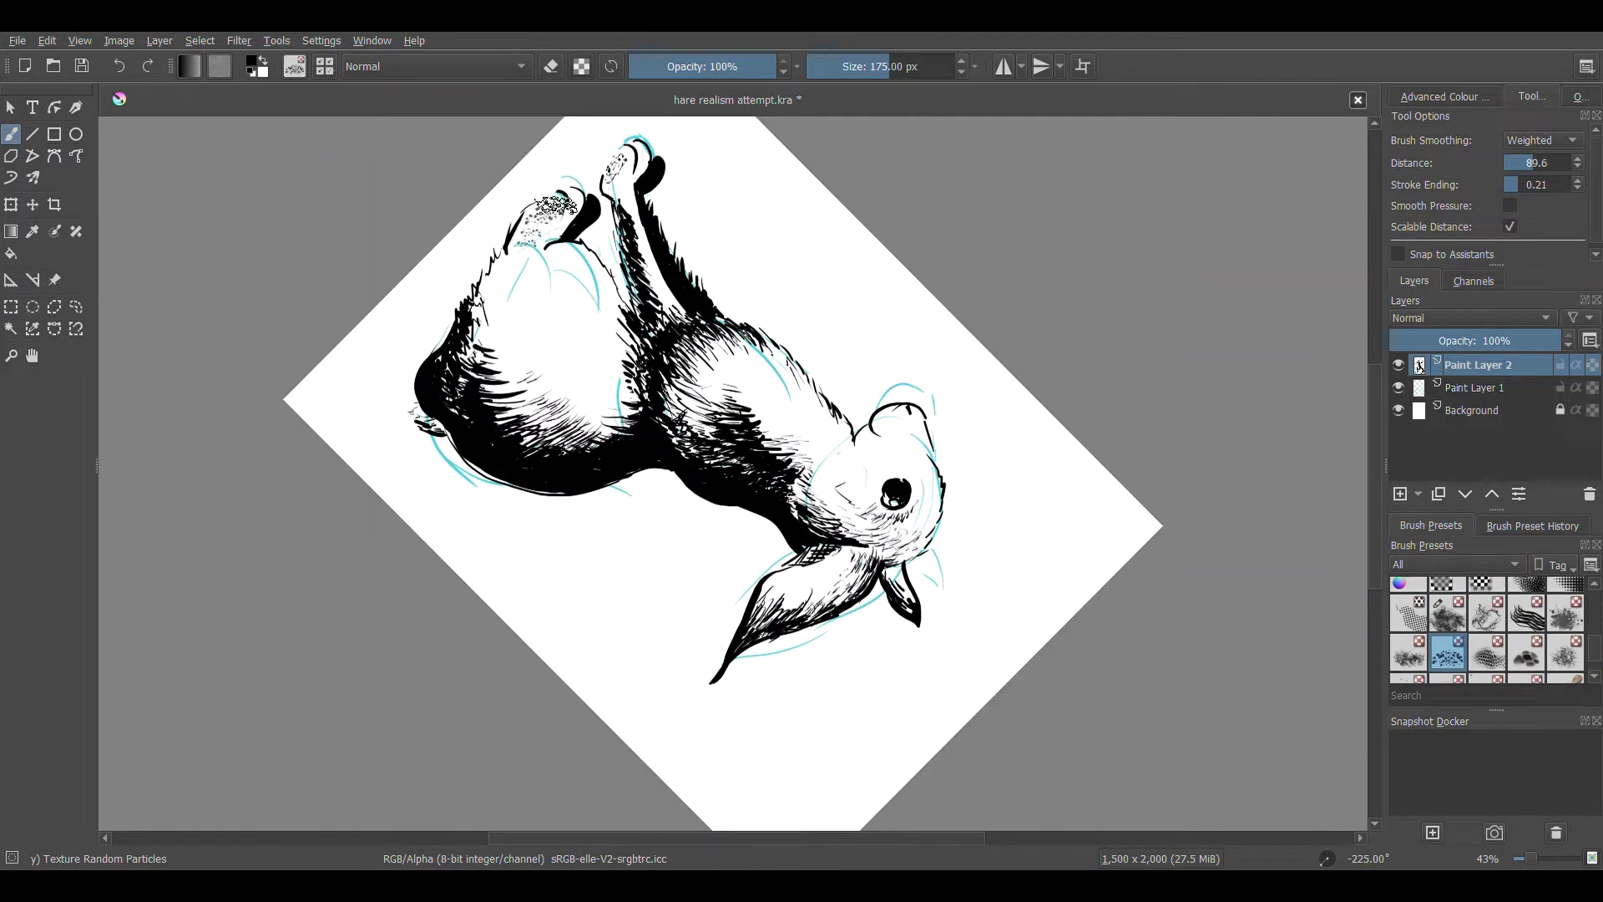
pyautogui.press('5')
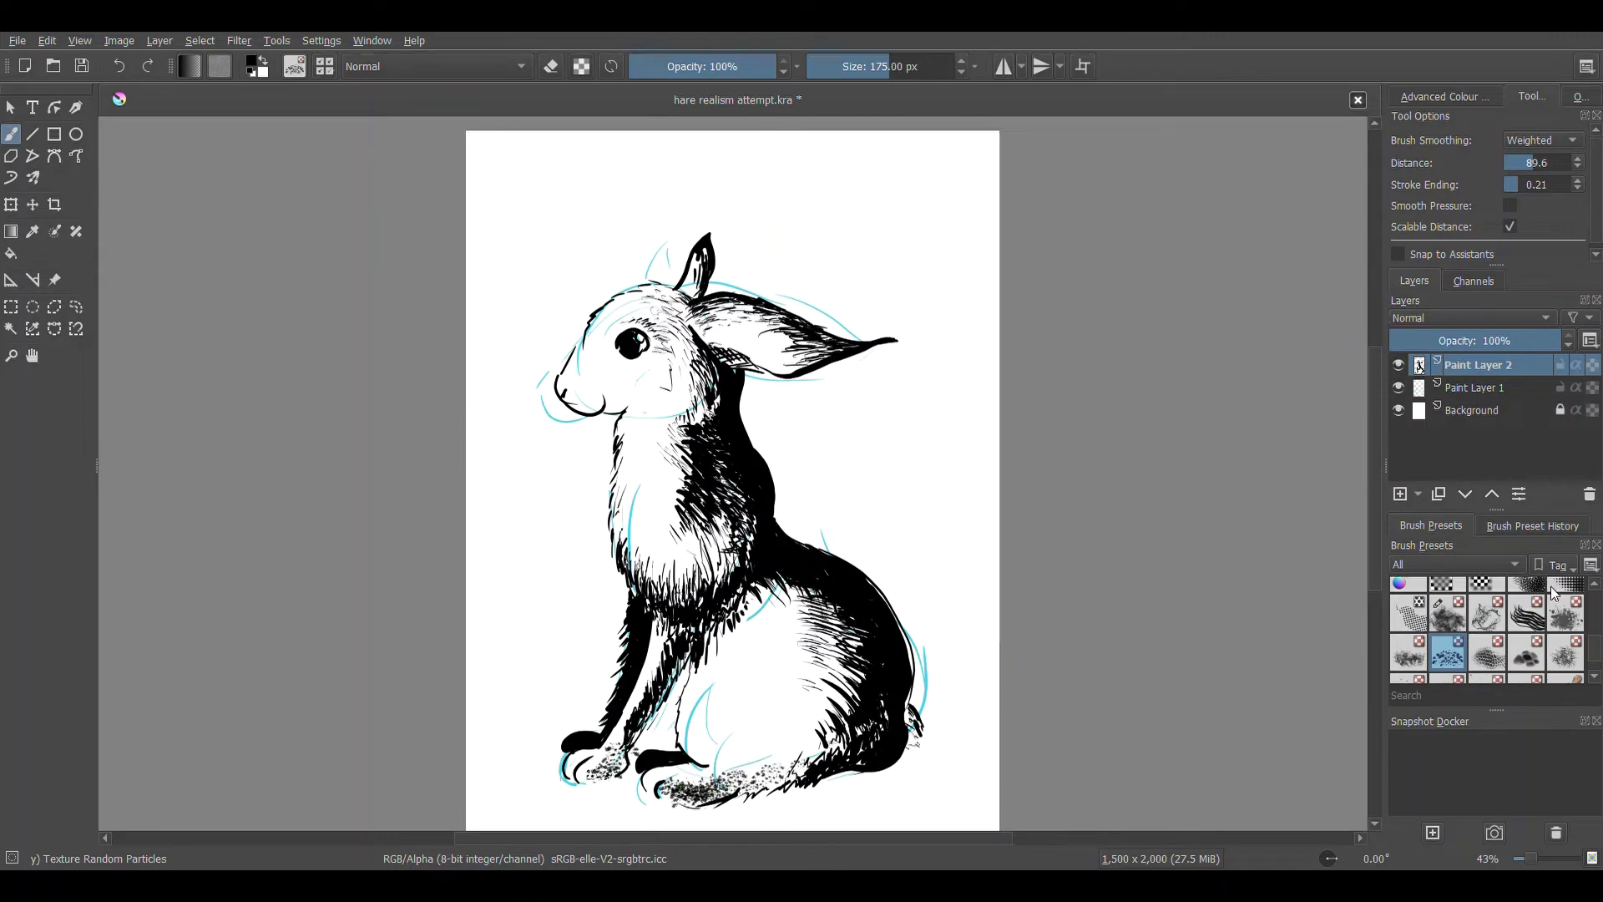
pyautogui.click(1526, 614)
pyautogui.moveTo(823, 730); pyautogui.dragTo(776, 780)
pyautogui.moveTo(693, 443); pyautogui.dragTo(668, 551)
pyautogui.moveTo(710, 409); pyautogui.dragTo(656, 459)
pyautogui.moveTo(827, 685); pyautogui.dragTo(784, 734)
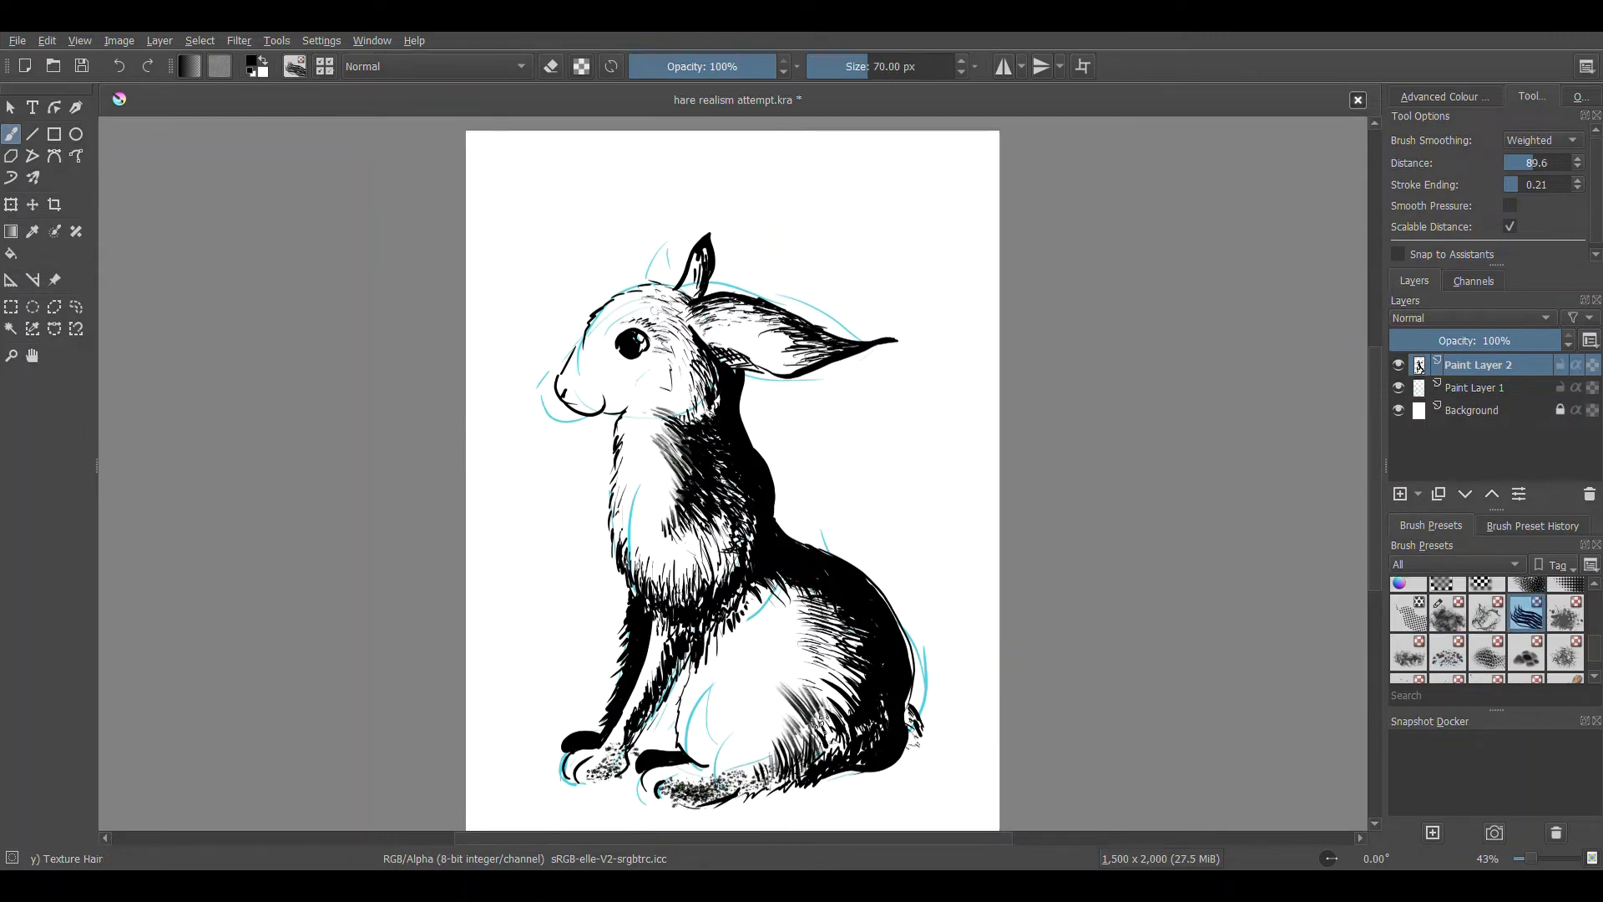
pyautogui.press('4')
pyautogui.press('4')
pyautogui.press('4')
pyautogui.press('.')
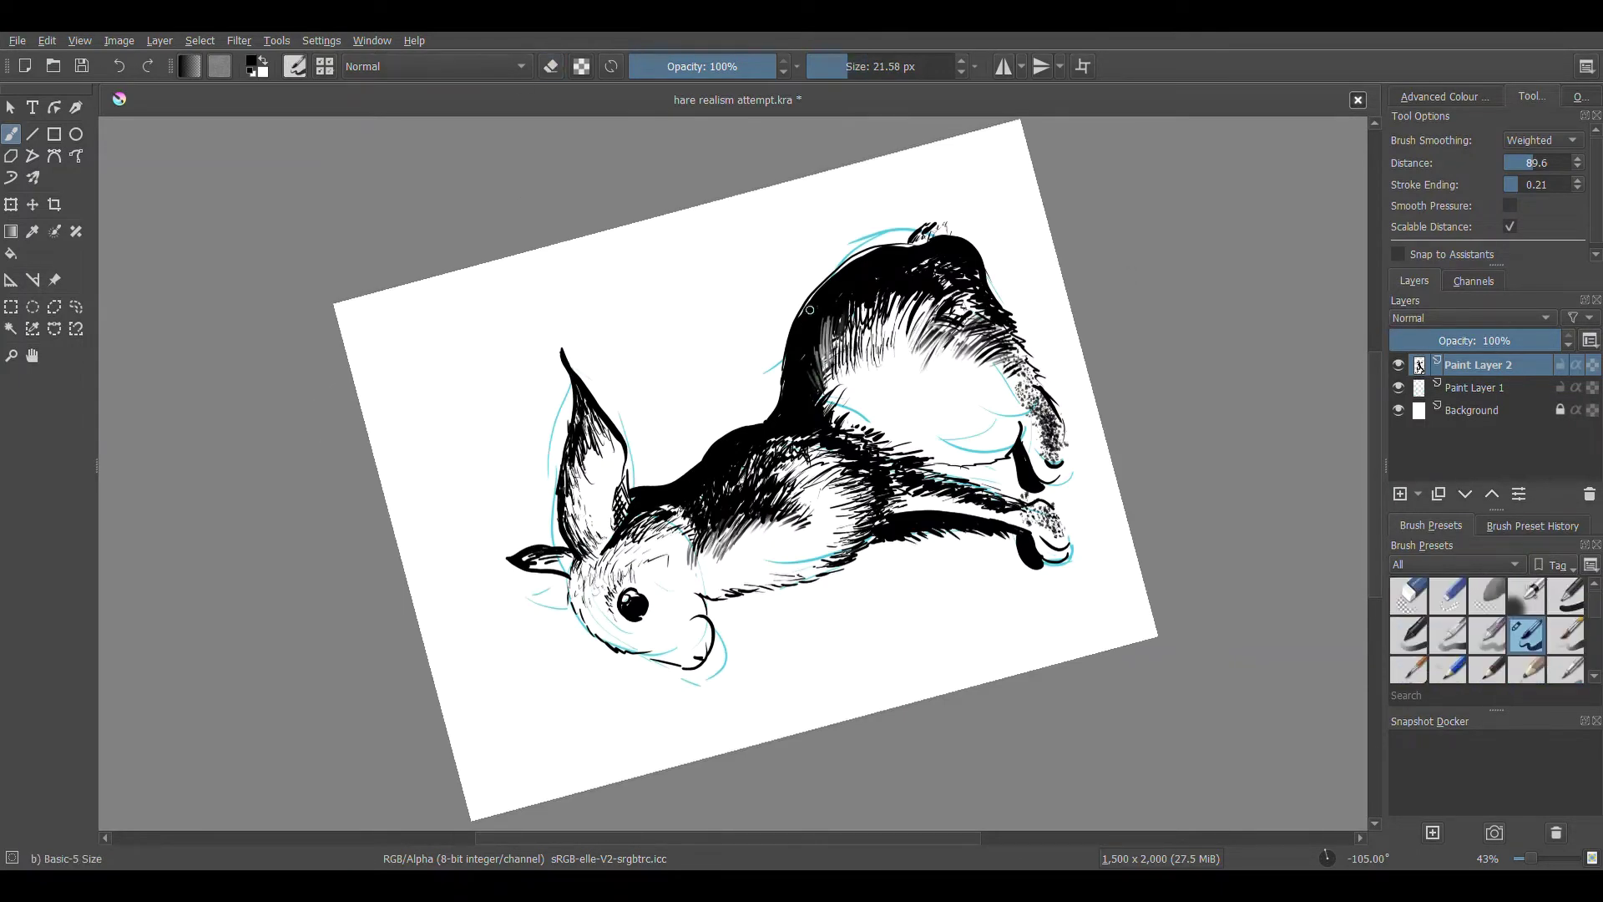
# Fill the back's upper edge and darken the back with black strokes, resetting black as the colour
pyautogui.moveTo(910, 241); pyautogui.dragTo(789, 338)
pyautogui.click(1439, 96)
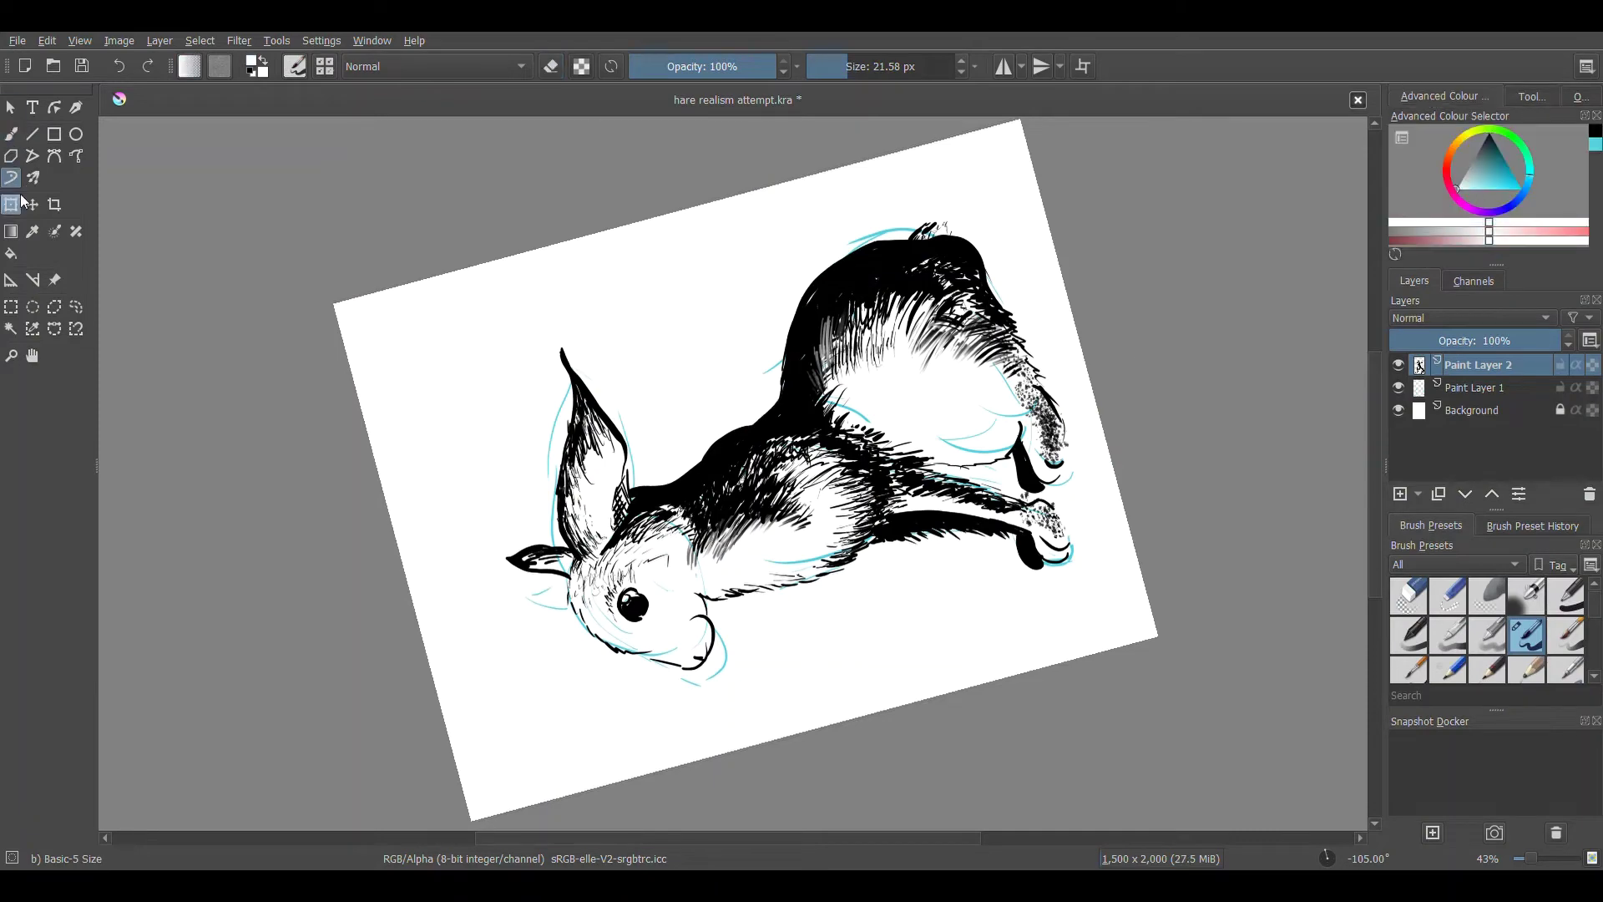
pyautogui.click(11, 178)
pyautogui.press('4')
pyautogui.press('4')
pyautogui.press('4')
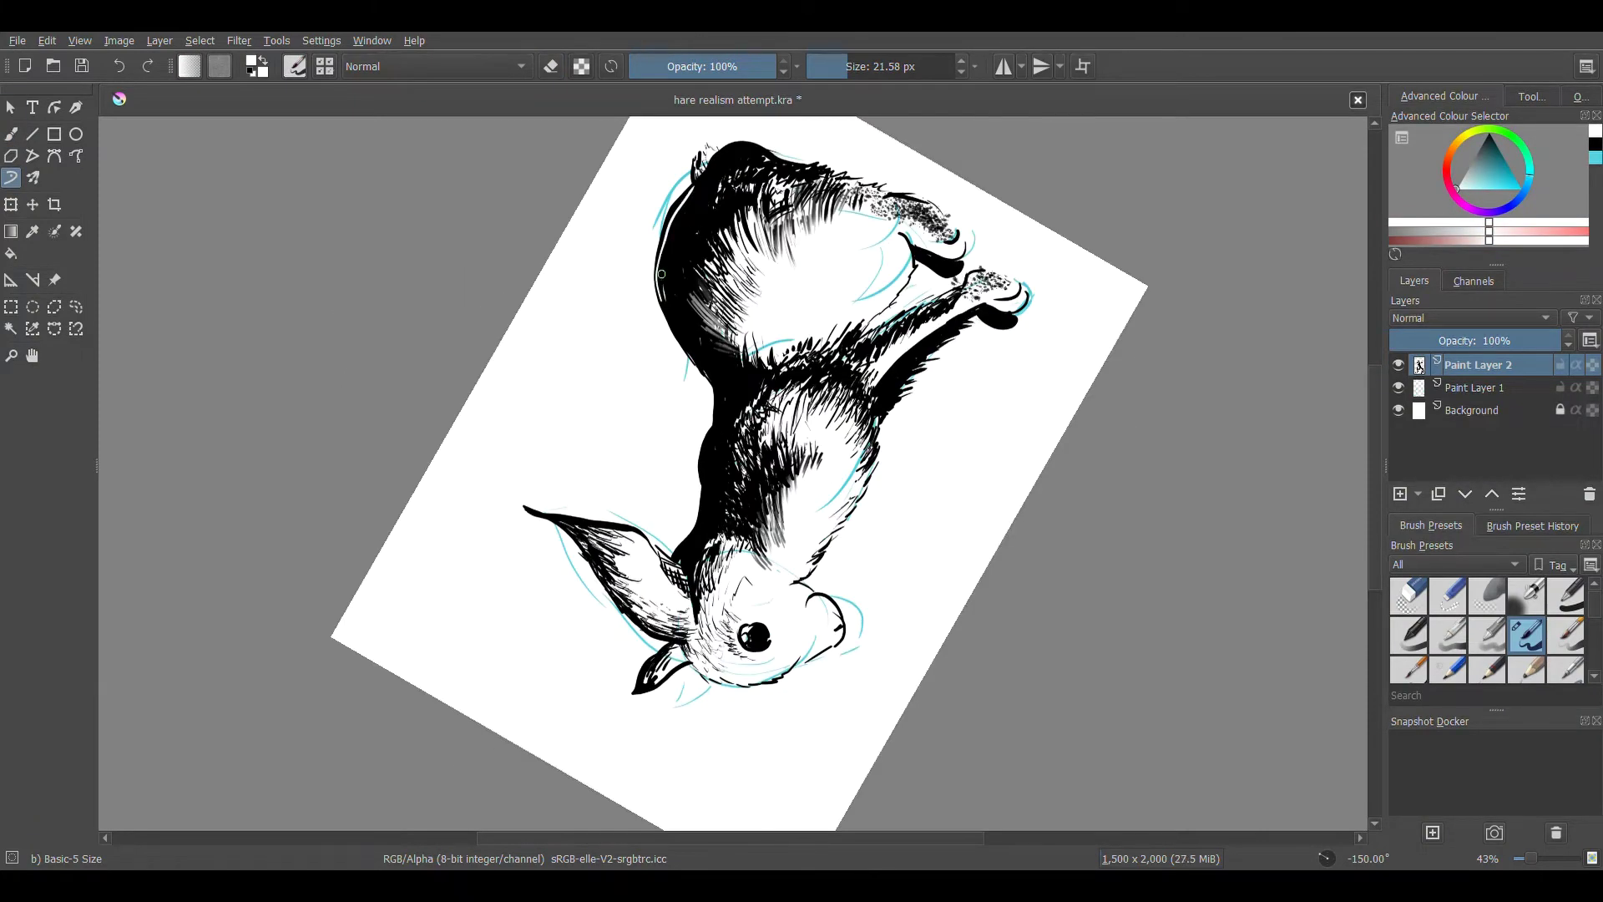
pyautogui.moveTo(661, 273); pyautogui.dragTo(691, 190)
pyautogui.click(12, 134)
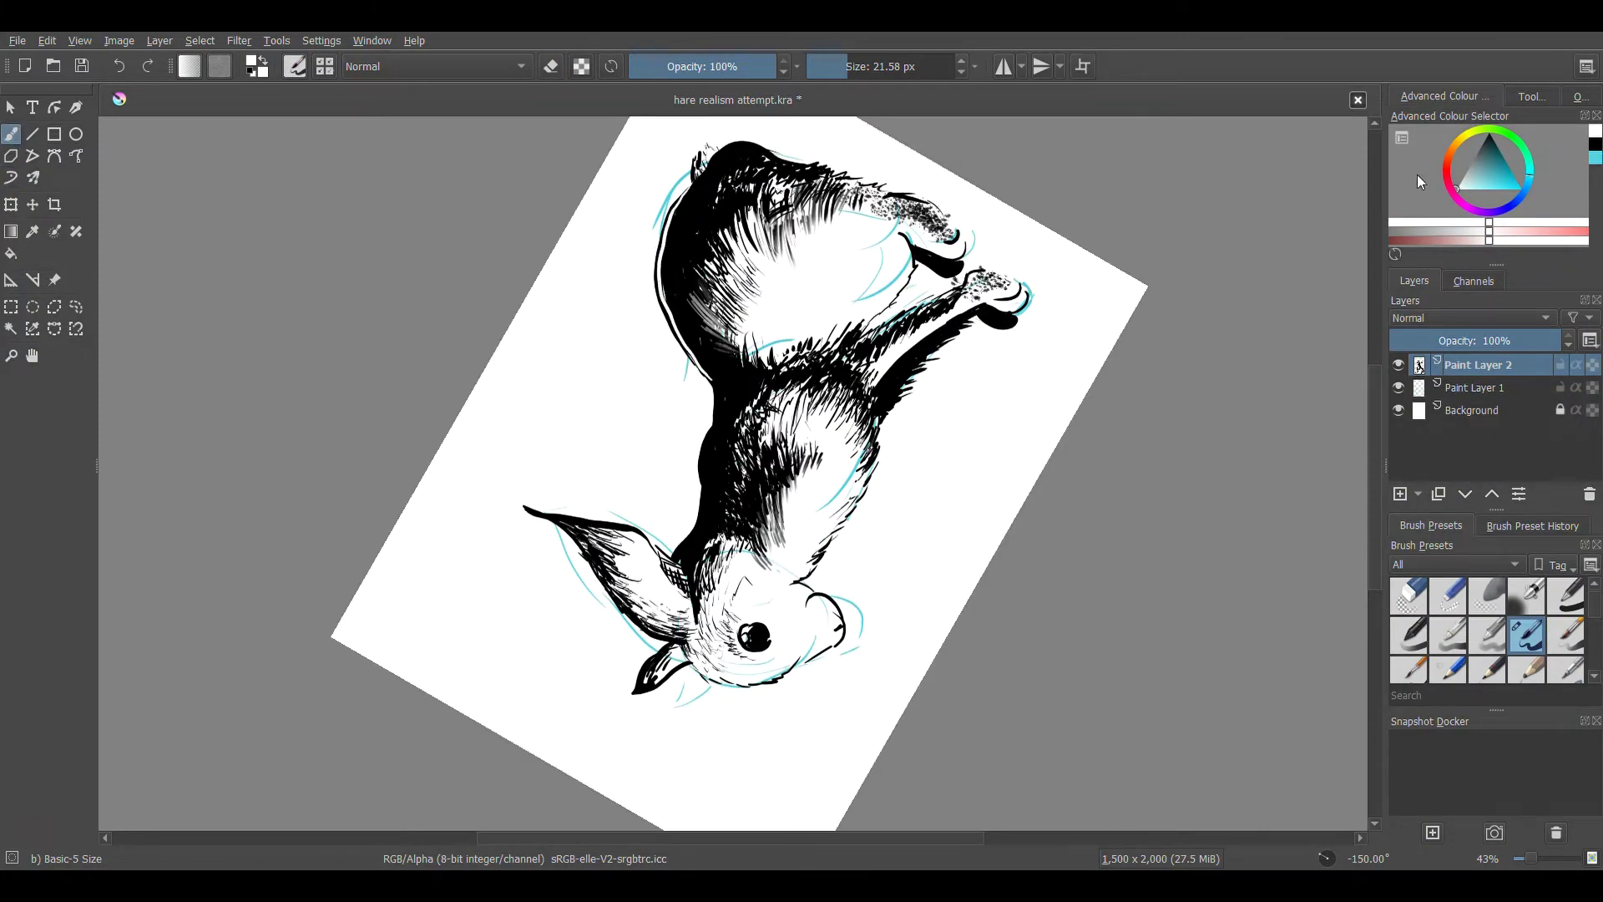
pyautogui.press('x')
pyautogui.moveTo(694, 357)
pyautogui.mouseDown()
pyautogui.moveTo(672, 261)
pyautogui.moveTo(719, 330)
pyautogui.mouseUp()
# With the canvas rotated, add dense dark hatching across the hare's back
pyautogui.press('4')
pyautogui.press('4')
pyautogui.press('4')
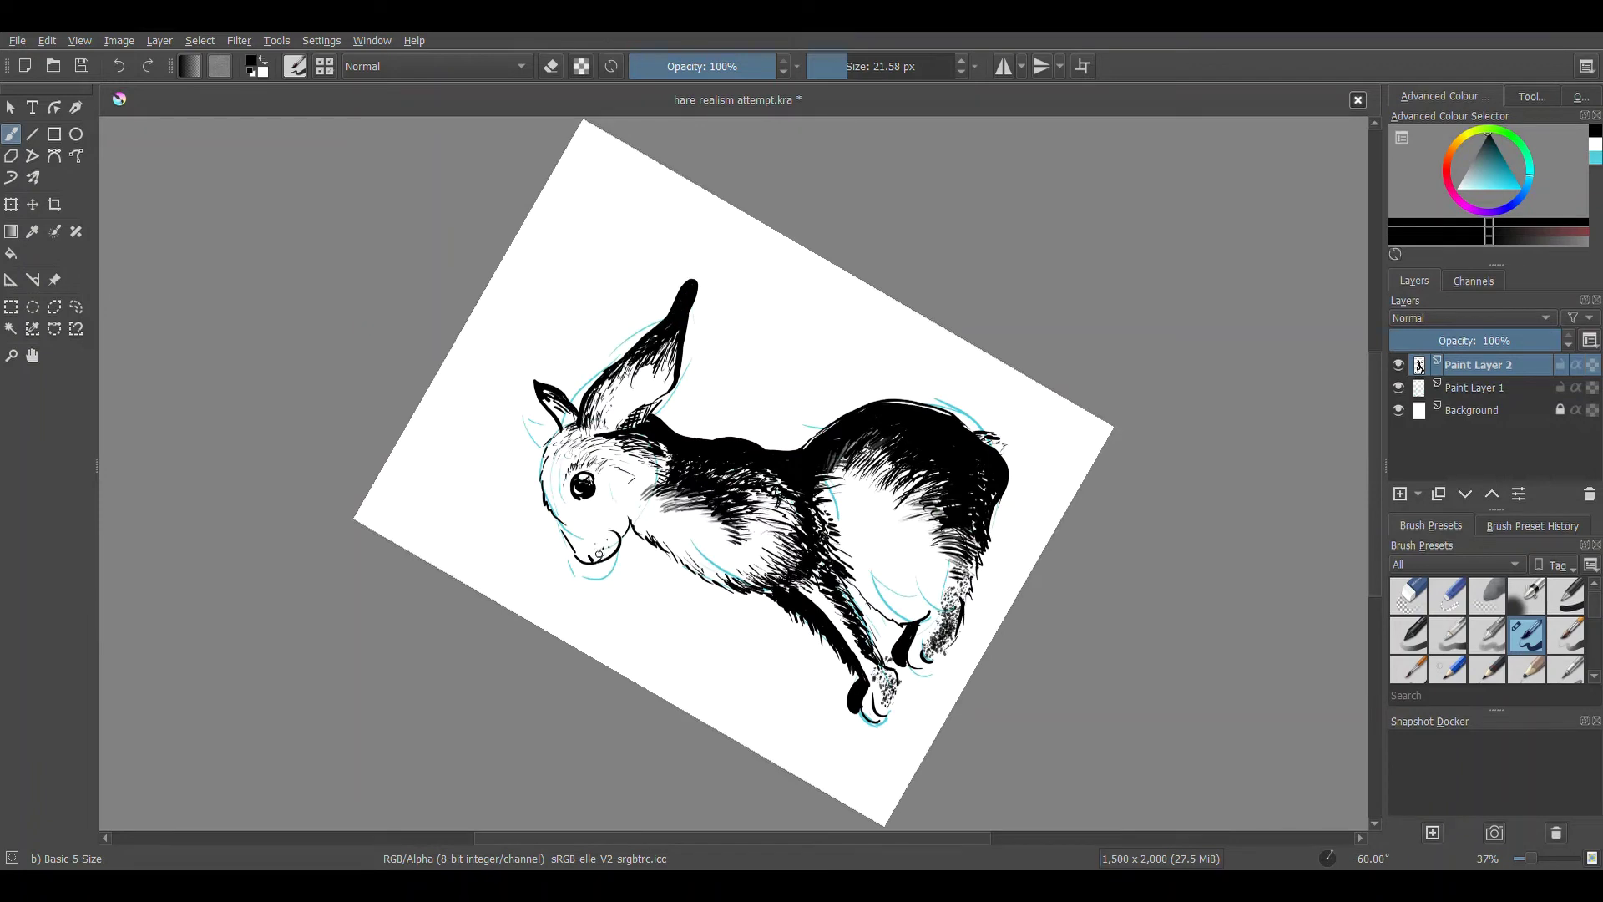
pyautogui.press('4')
pyautogui.press('4')
pyautogui.press('4')
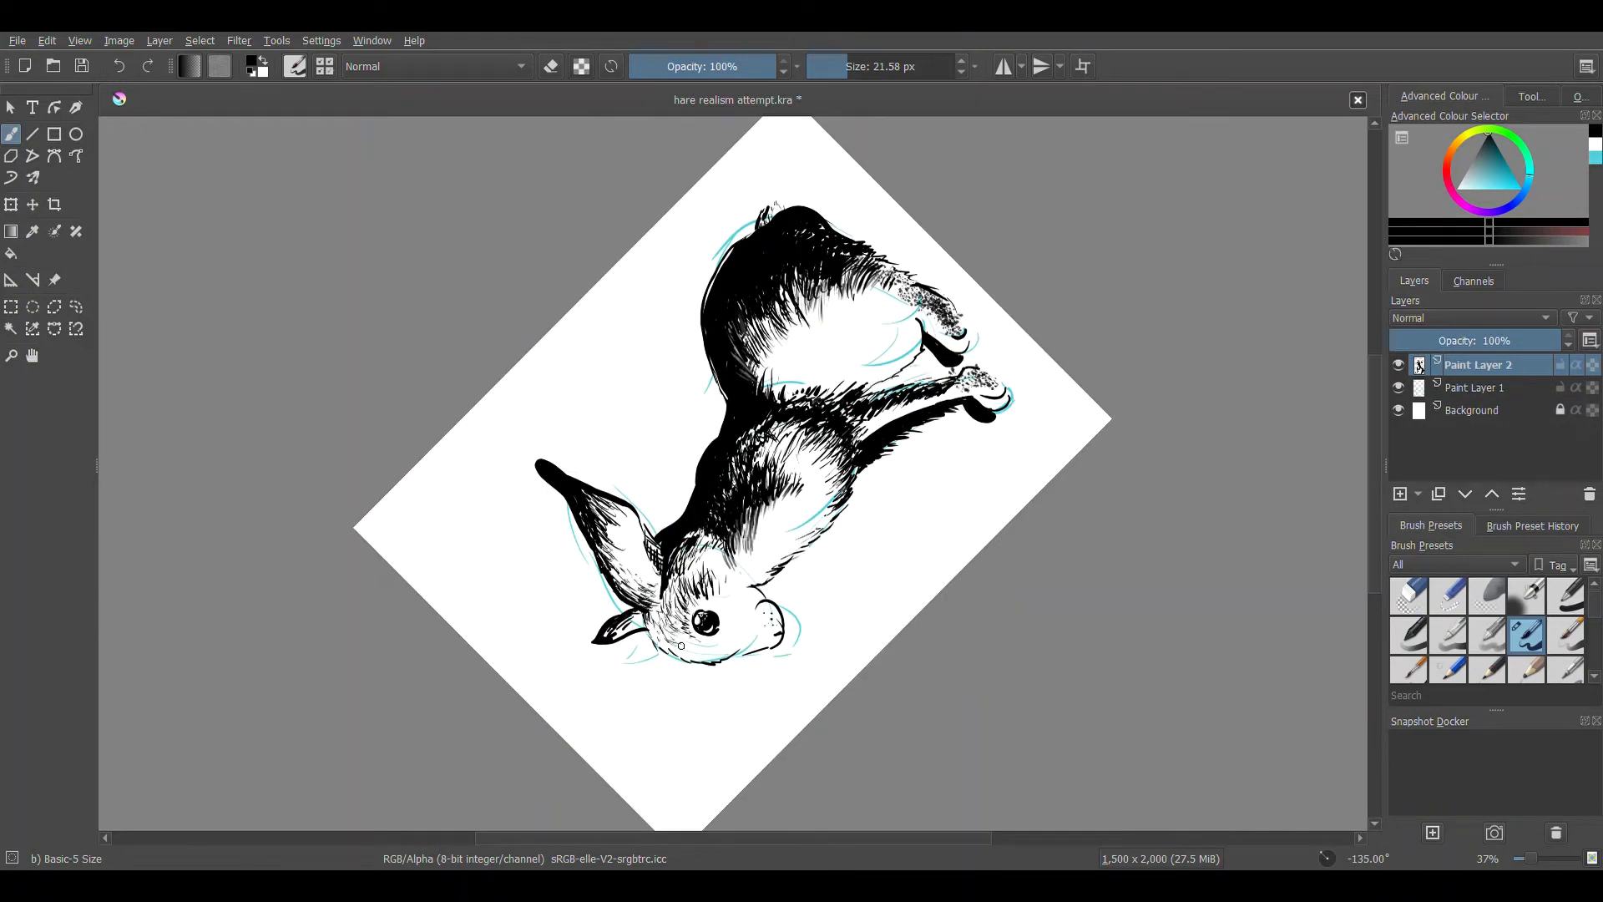
pyautogui.moveTo(772, 296); pyautogui.dragTo(768, 367)
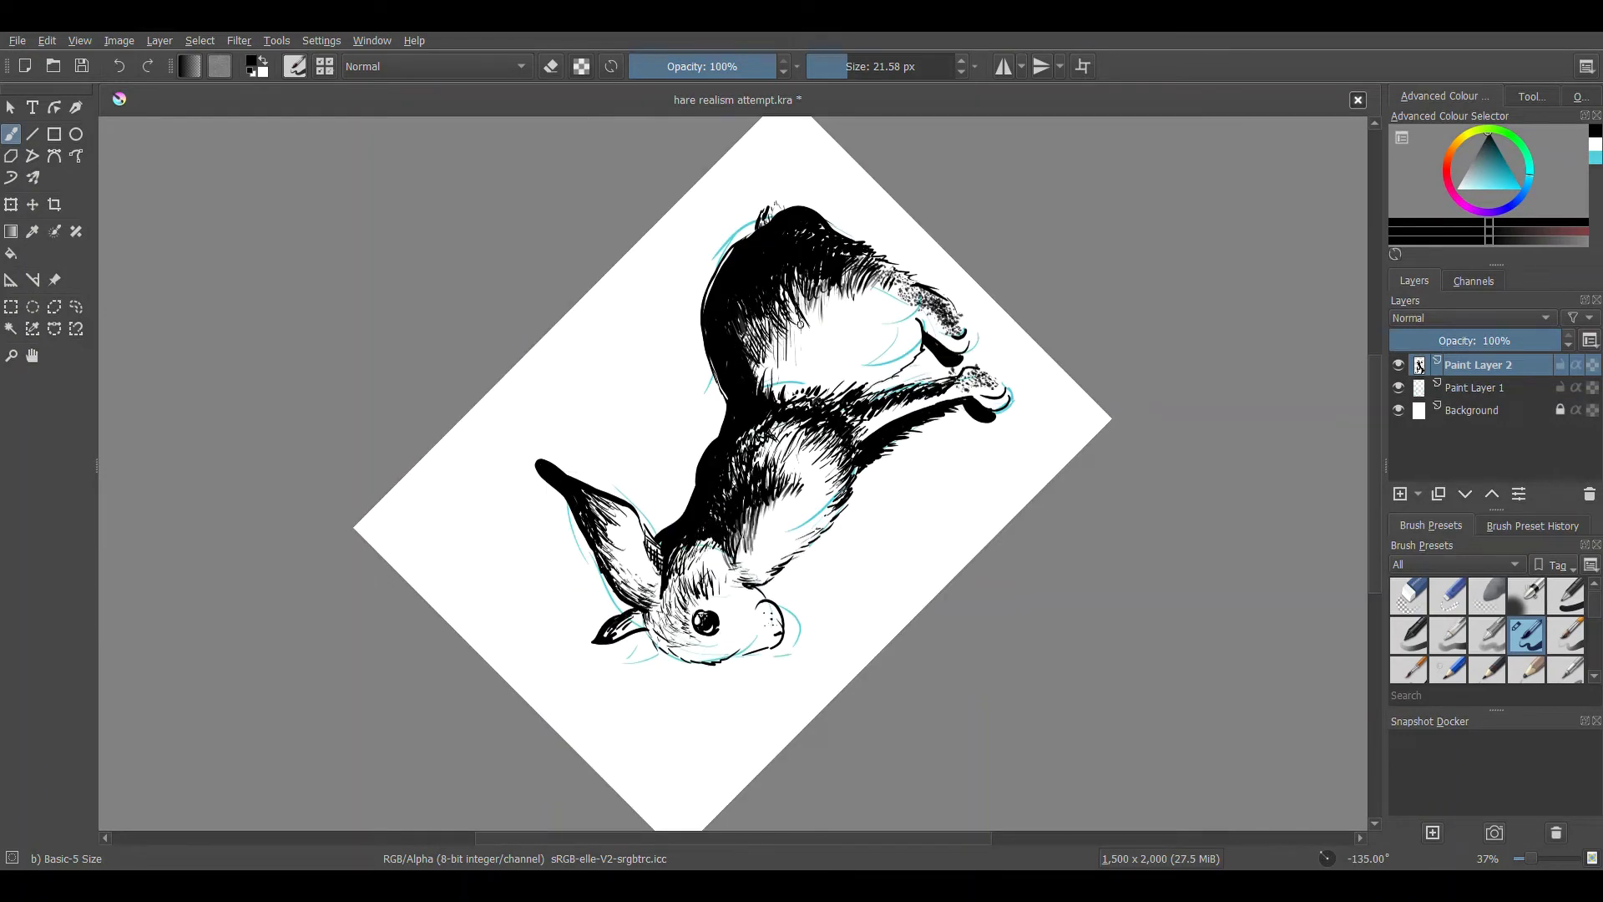
pyautogui.moveTo(823, 284); pyautogui.dragTo(793, 363)
pyautogui.moveTo(764, 309); pyautogui.dragTo(776, 405)
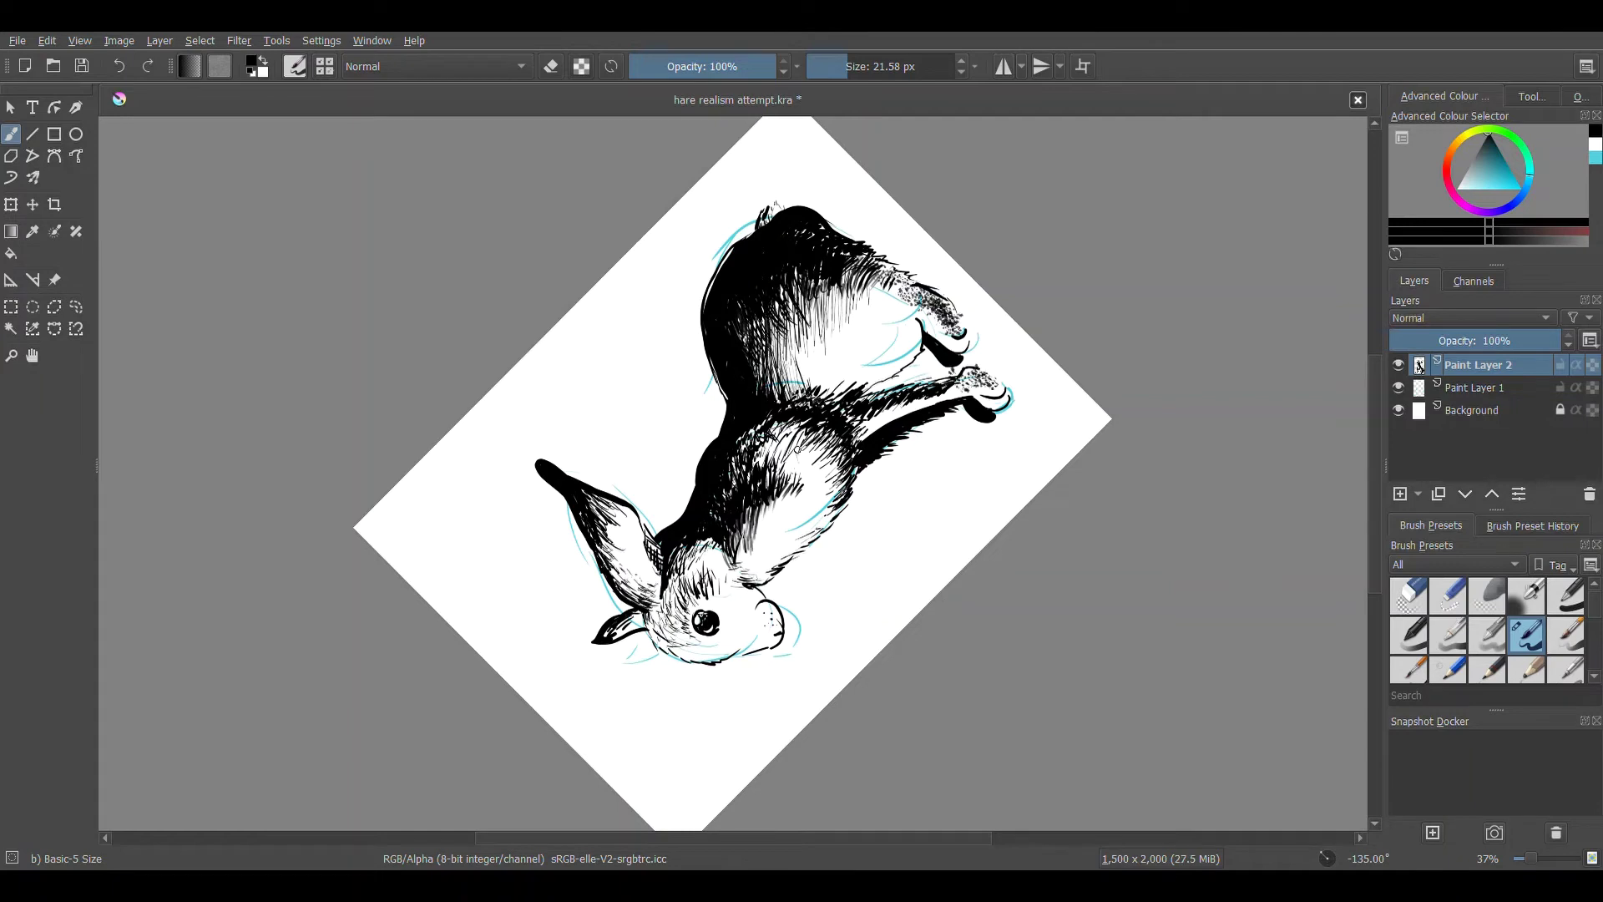
pyautogui.moveTo(789, 316); pyautogui.dragTo(735, 400)
pyautogui.moveTo(801, 276); pyautogui.dragTo(764, 374)
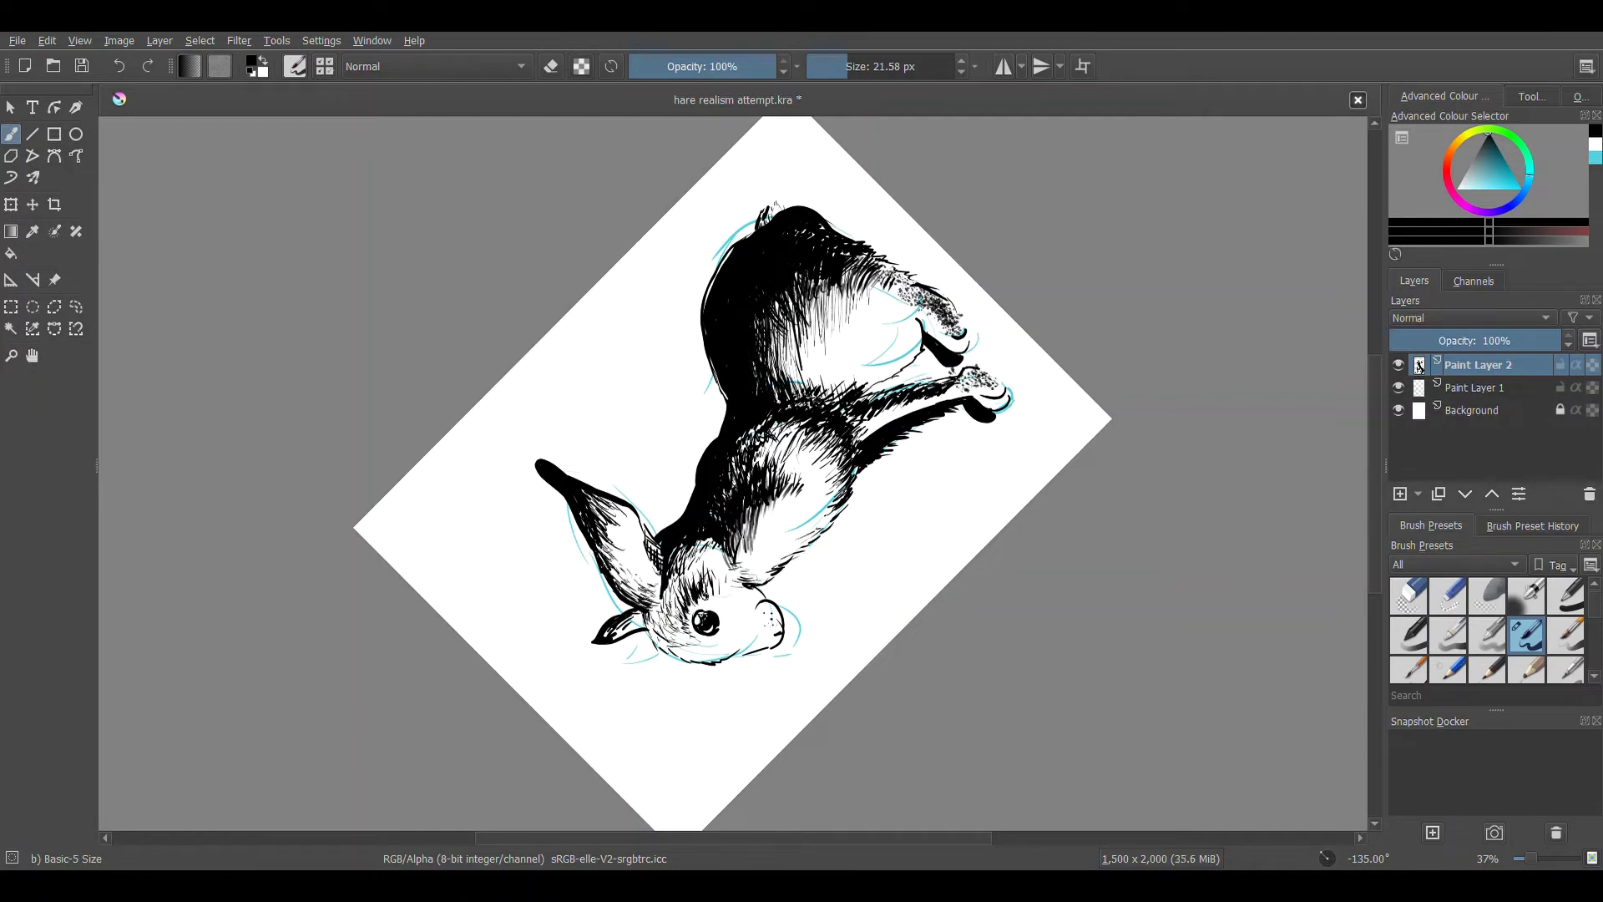
# Erase small spots near the forehead and darken the neck edge
pyautogui.press('e')
pyautogui.moveTo(672, 576); pyautogui.dragTo(668, 630)
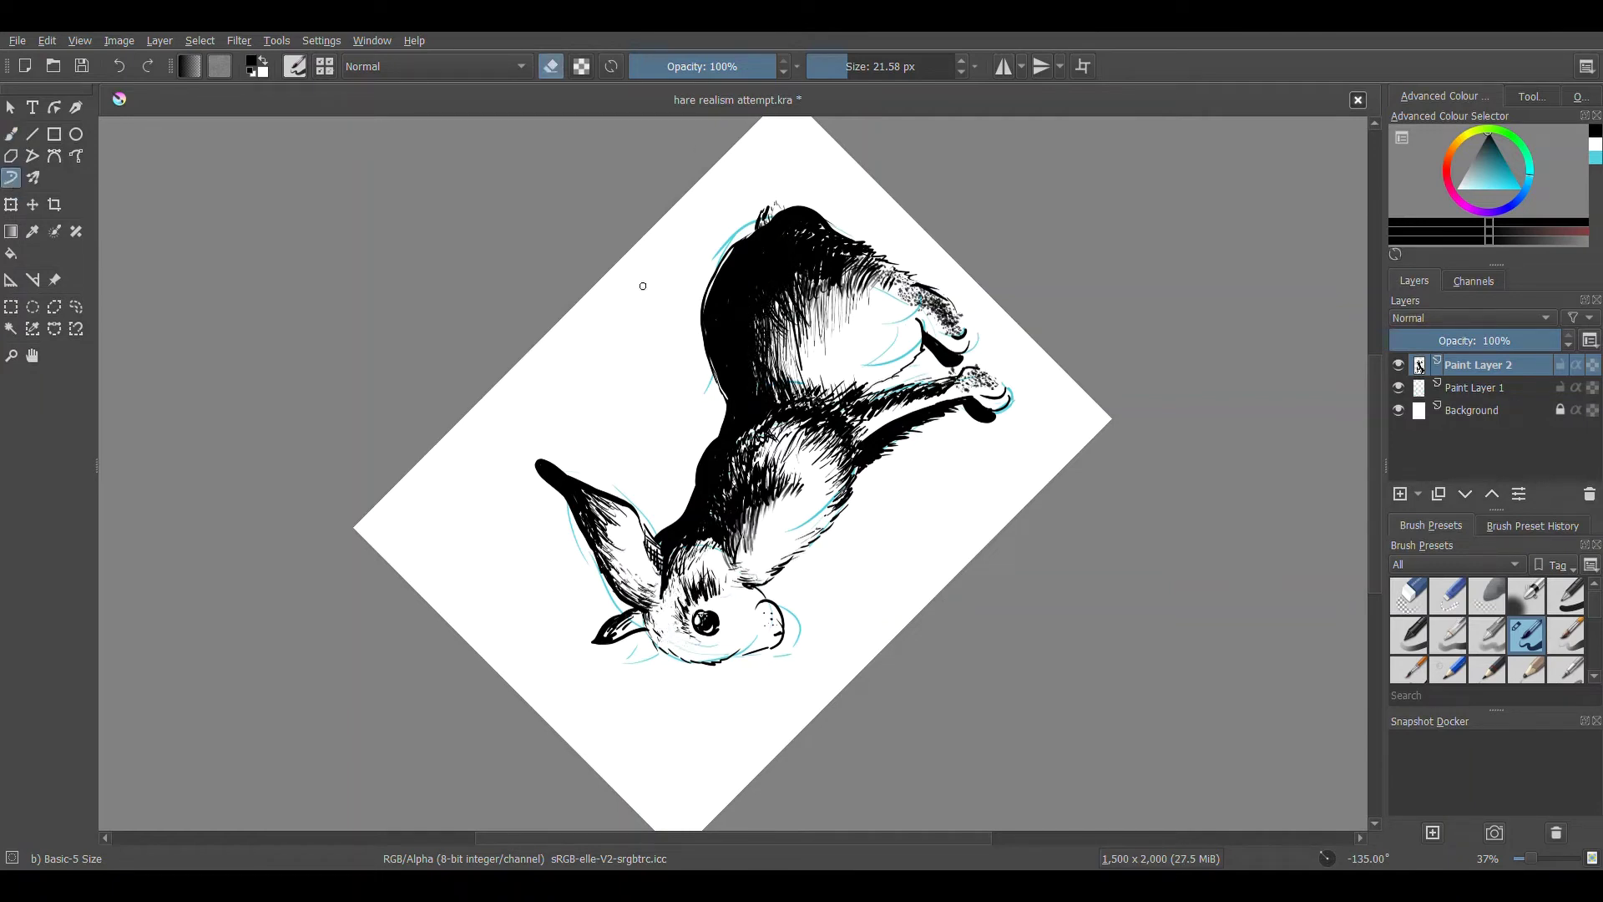
pyautogui.click(54, 156)
pyautogui.press('e')
pyautogui.doubleClick(734, 413)
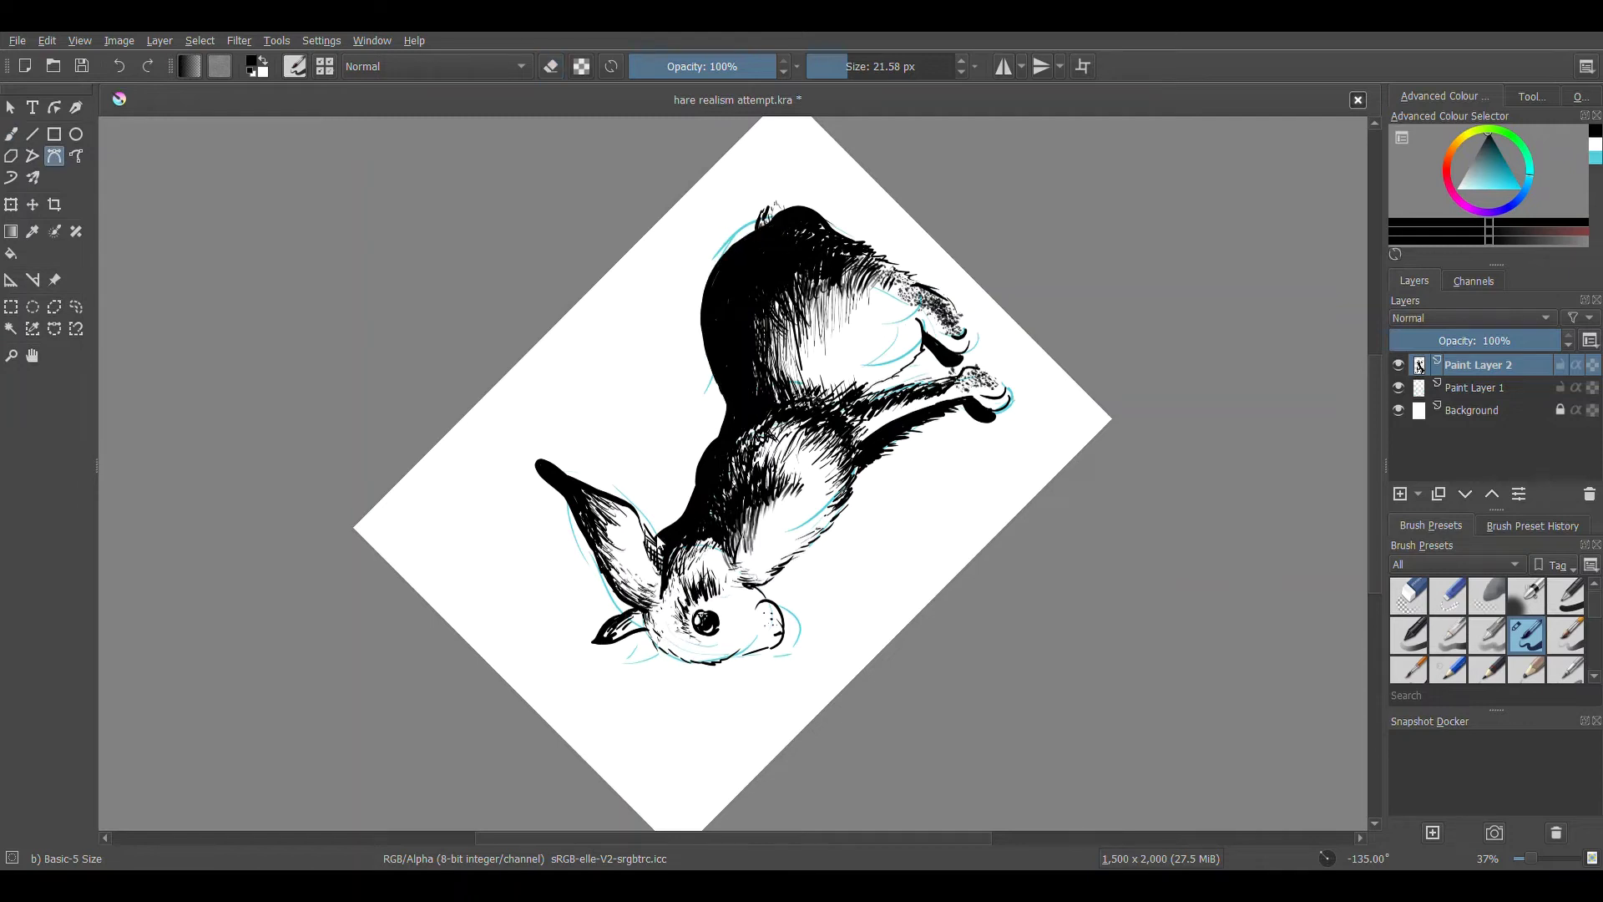
pyautogui.moveTo(662, 542); pyautogui.dragTo(716, 438)
pyautogui.press('b')
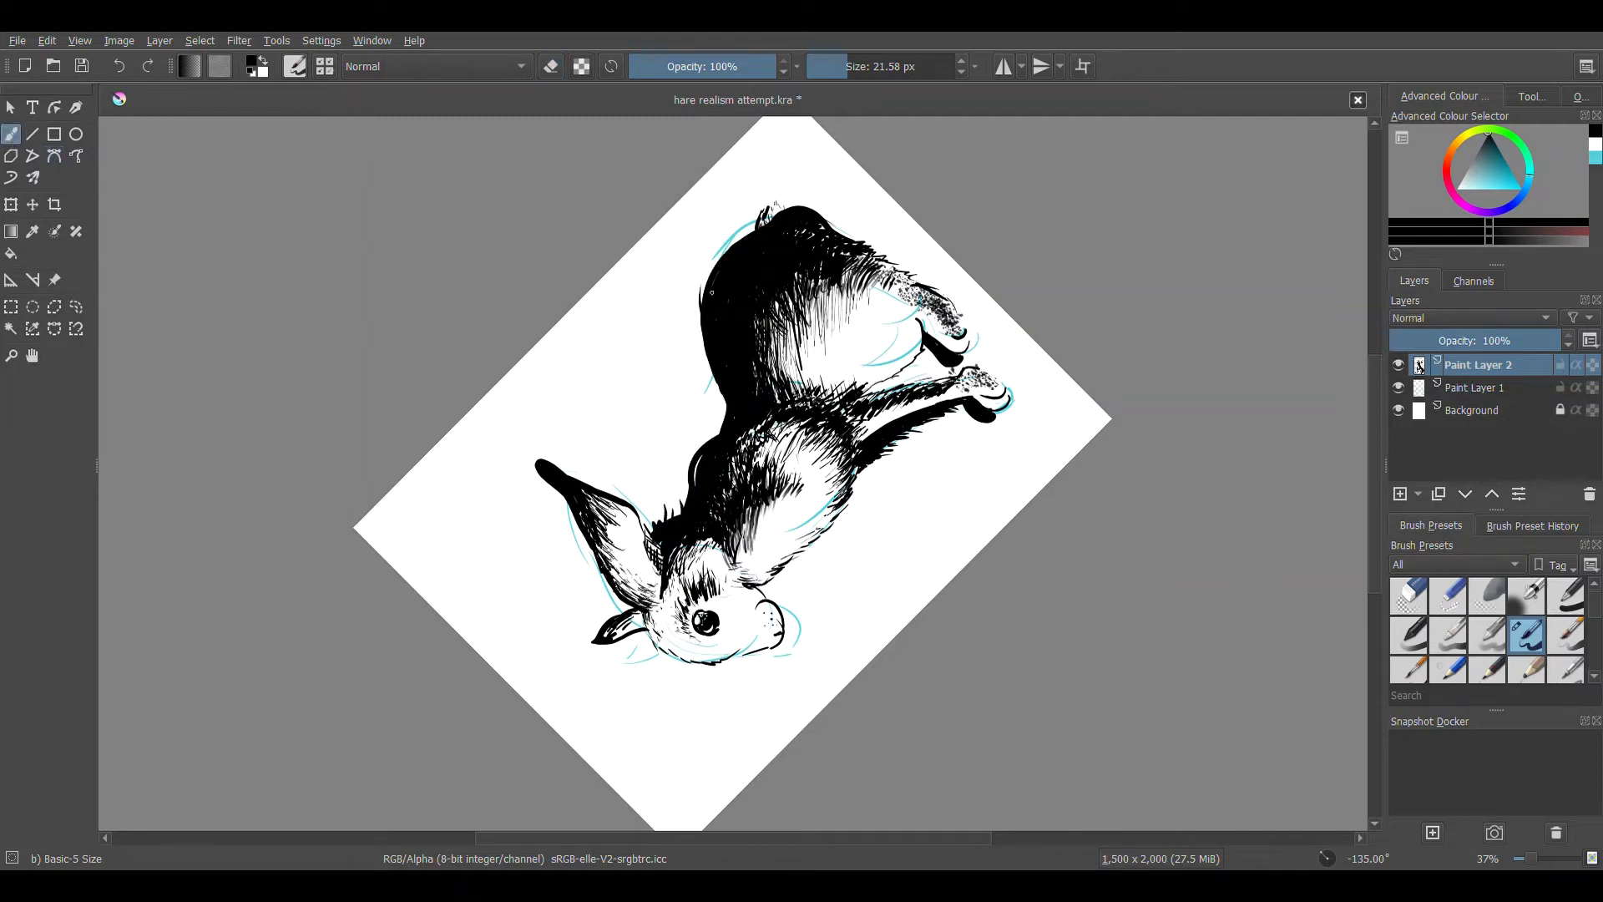
# Reset the view upright, select the head, and start and cancel a transform on it
pyautogui.press('5')
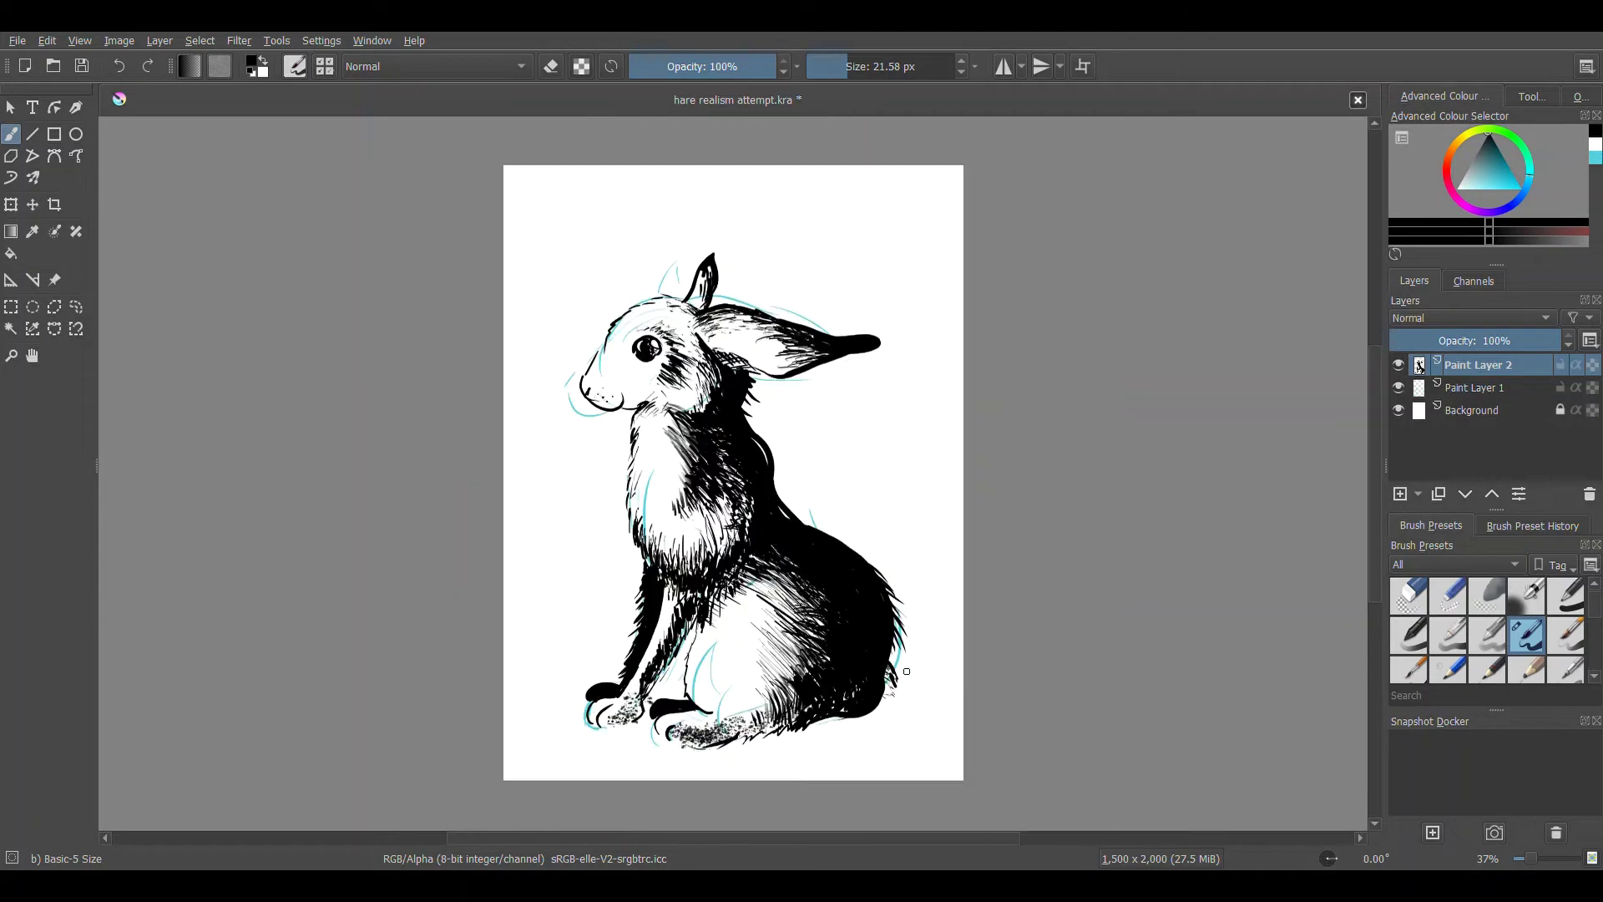
pyautogui.moveTo(605, 322); pyautogui.dragTo(597, 318)
pyautogui.hotkey('ctrl', 't')
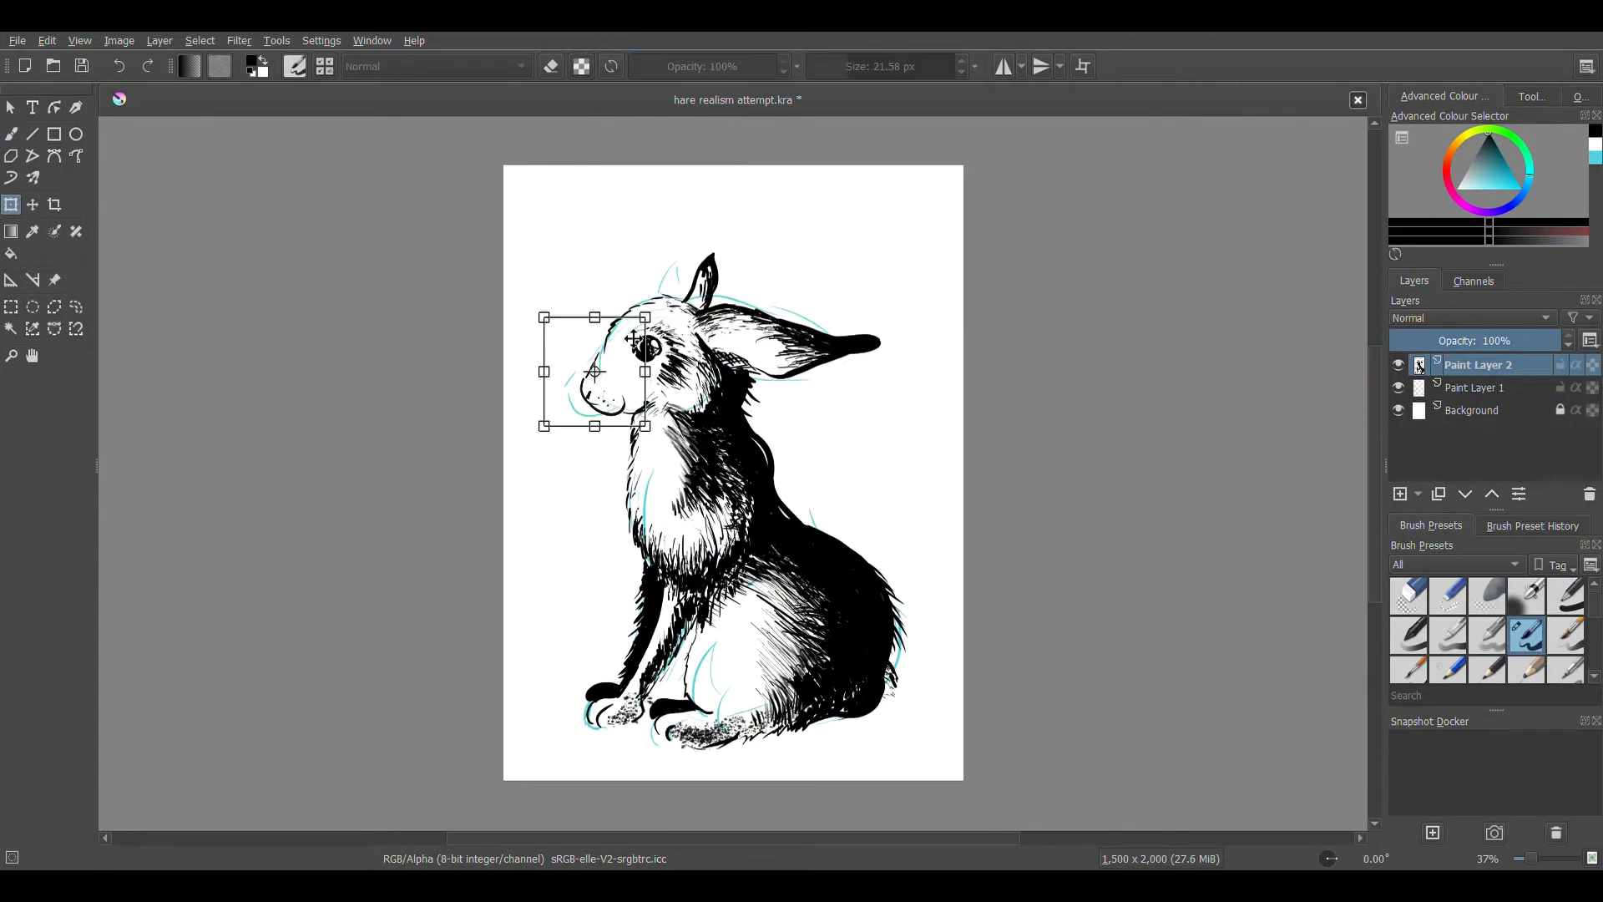
pyautogui.press('Return')
# Hatch ink strokes beside the hare's back and across the lower page
pyautogui.press('b')
pyautogui.press('e')
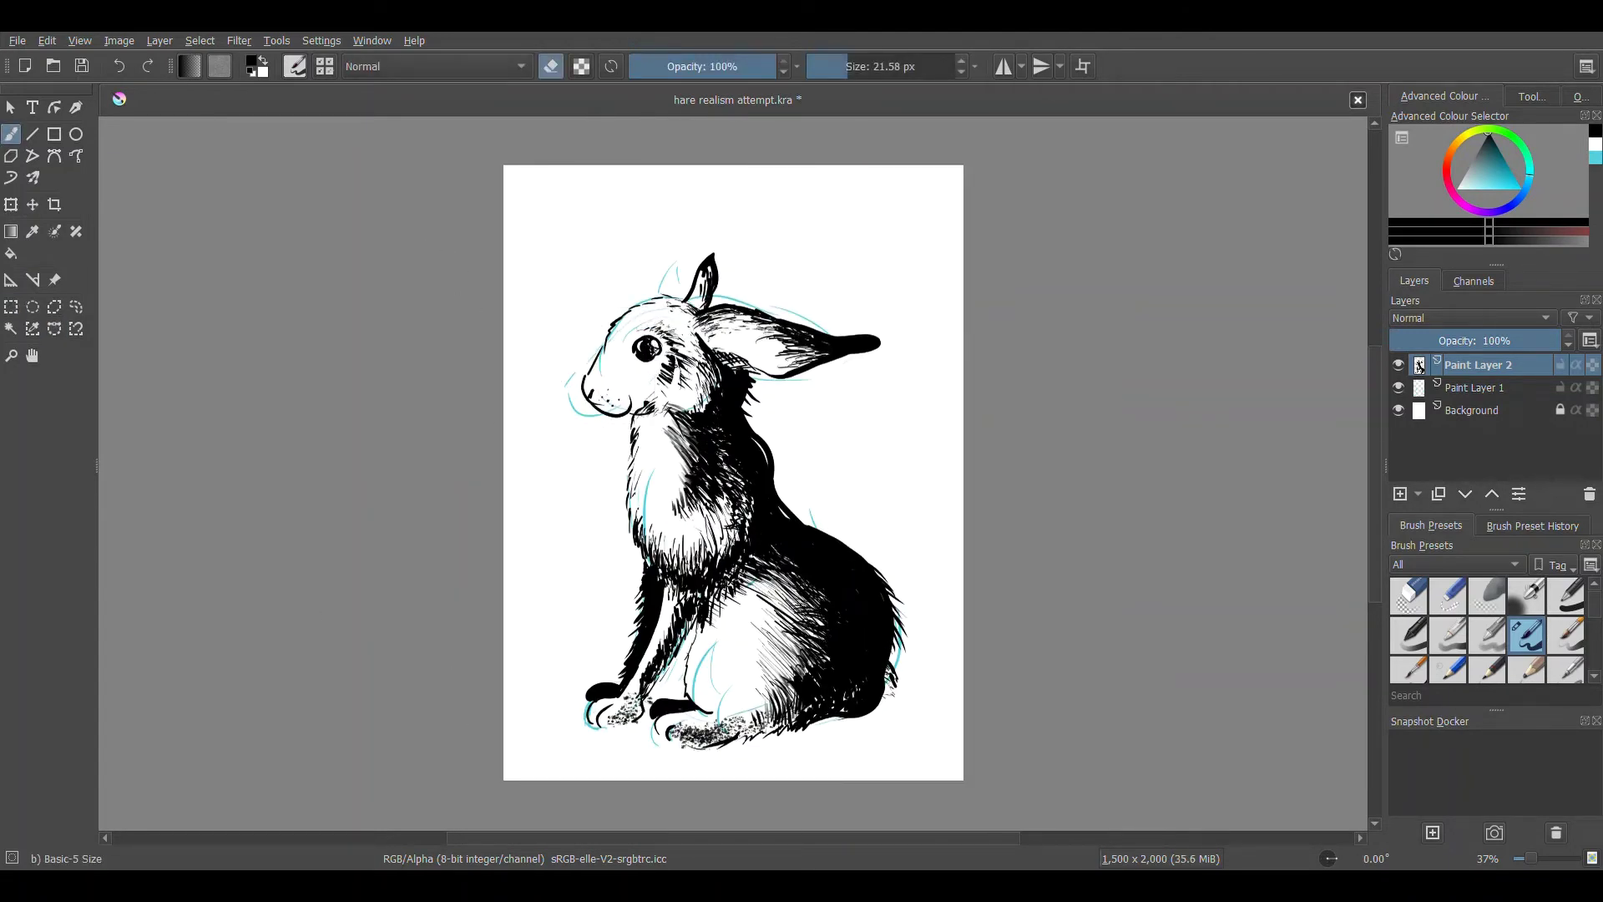
pyautogui.press('4')
pyautogui.press('4')
pyautogui.press('4')
pyautogui.press('4')
pyautogui.press('e')
pyautogui.moveTo(1035, 409); pyautogui.dragTo(960, 630)
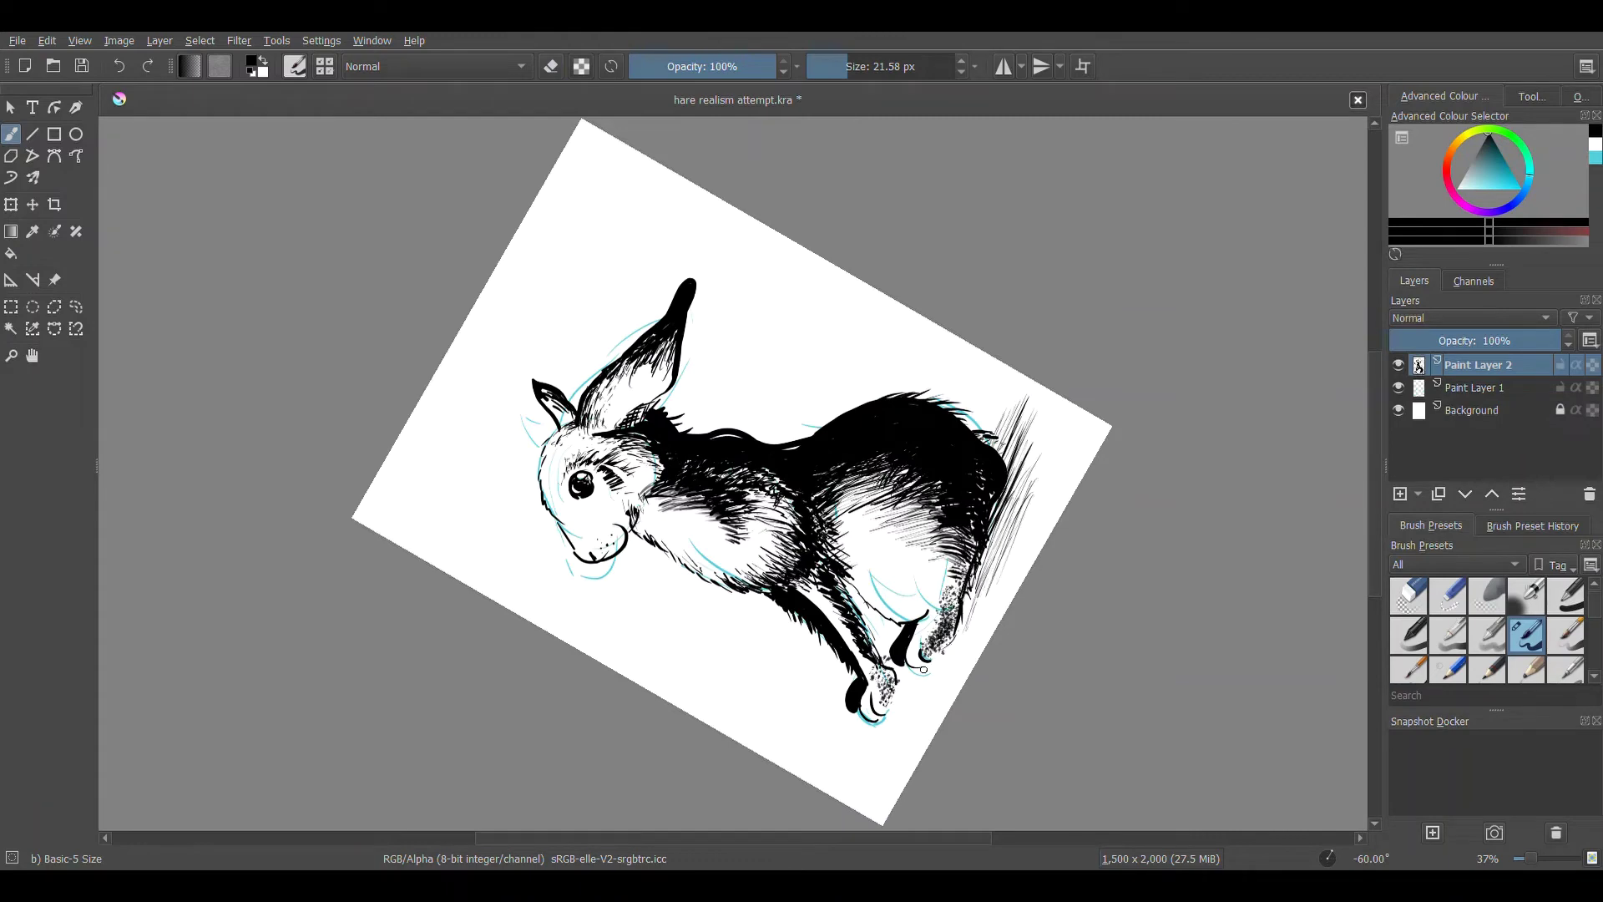
pyautogui.moveTo(1048, 388); pyautogui.dragTo(1002, 551)
pyautogui.moveTo(731, 630)
pyautogui.mouseDown()
pyautogui.moveTo(701, 705)
pyautogui.moveTo(739, 706)
pyautogui.mouseUp()
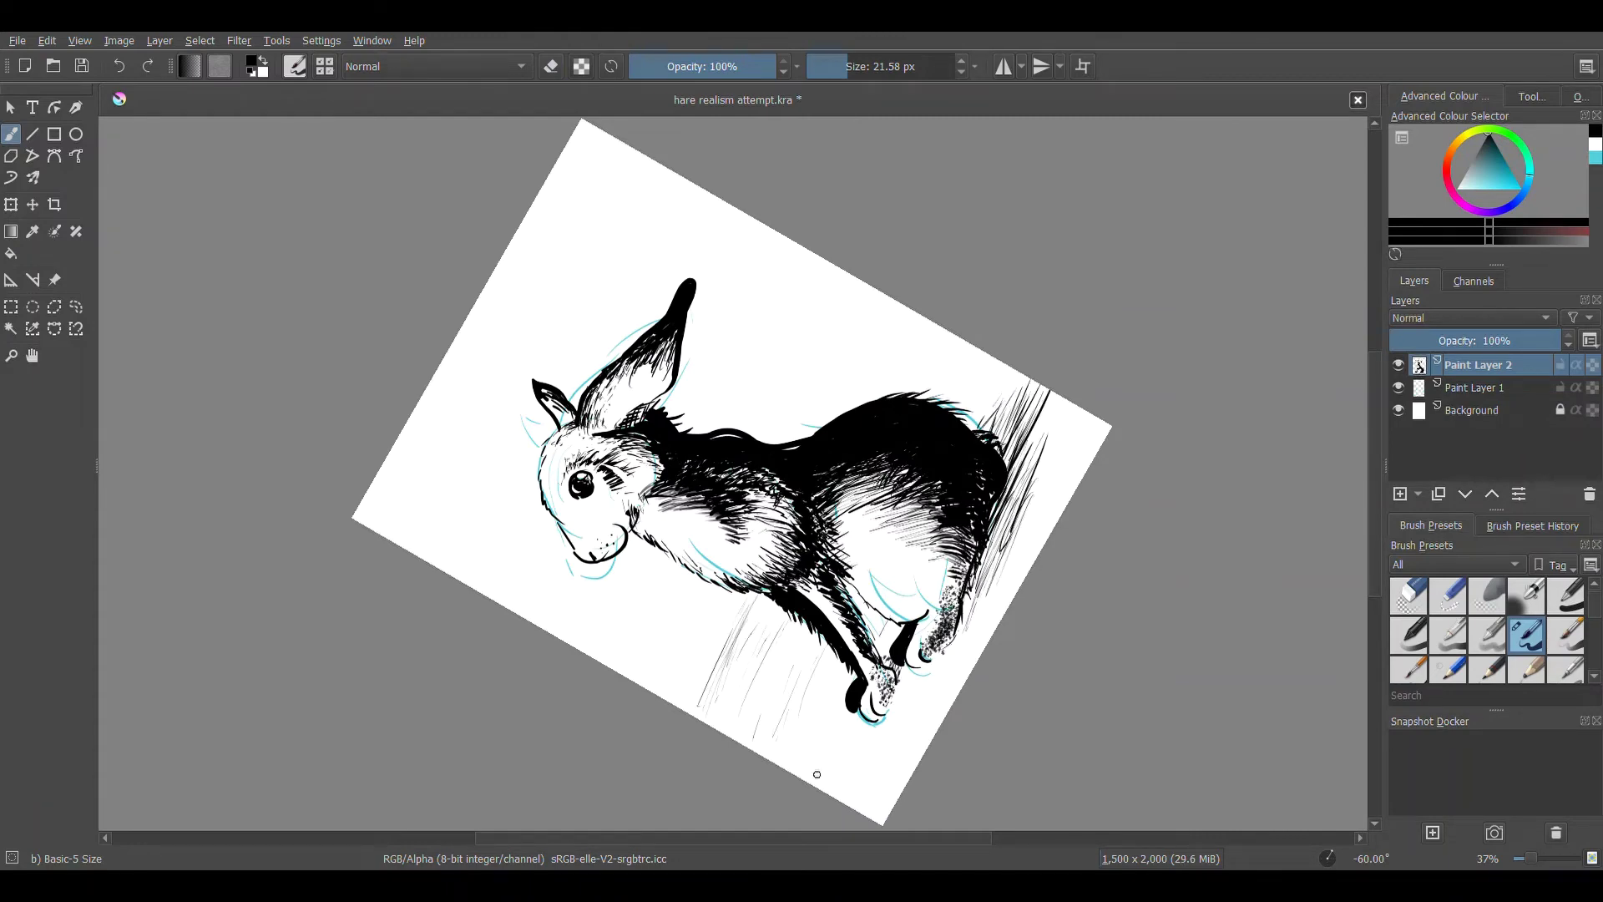
pyautogui.moveTo(976, 609); pyautogui.dragTo(876, 793)
# Erase stray ink, rotate the canvas, and hatch strokes around the hare's head and ears
pyautogui.press('e')
pyautogui.press('e')
pyautogui.moveTo(864, 343); pyautogui.dragTo(805, 434)
pyautogui.press('4')
pyautogui.press('4')
pyautogui.press('4')
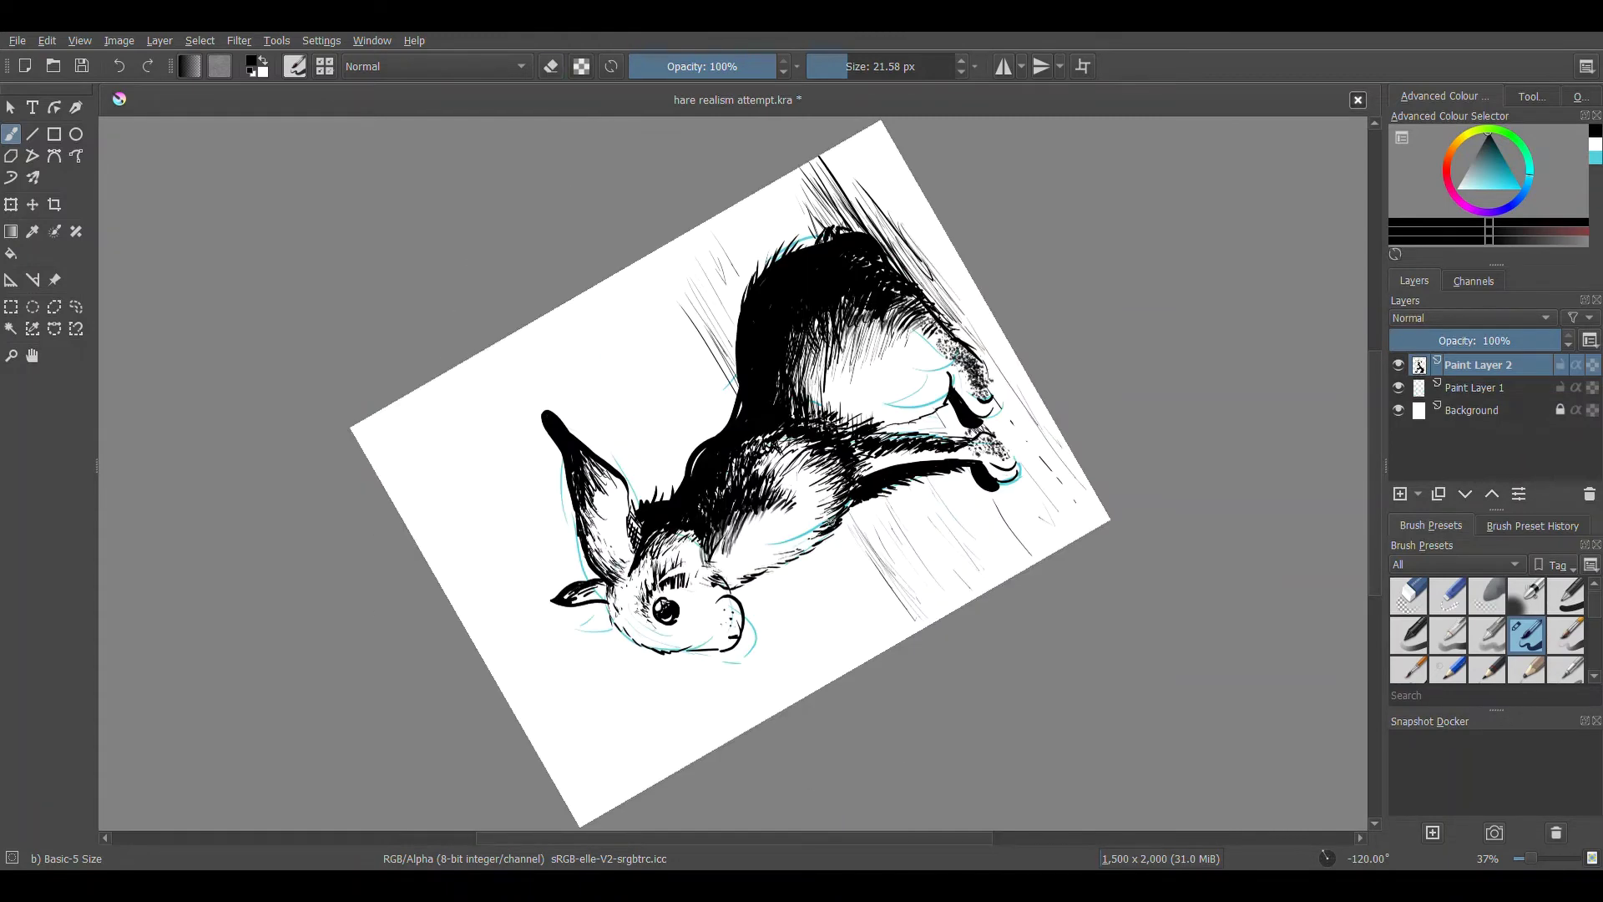
pyautogui.moveTo(480, 451); pyautogui.dragTo(446, 493)
pyautogui.moveTo(498, 513); pyautogui.dragTo(485, 576)
pyautogui.moveTo(776, 589); pyautogui.dragTo(772, 655)
pyautogui.moveTo(463, 455); pyautogui.dragTo(426, 530)
pyautogui.moveTo(518, 384); pyautogui.dragTo(434, 455)
pyautogui.moveTo(576, 676); pyautogui.dragTo(609, 735)
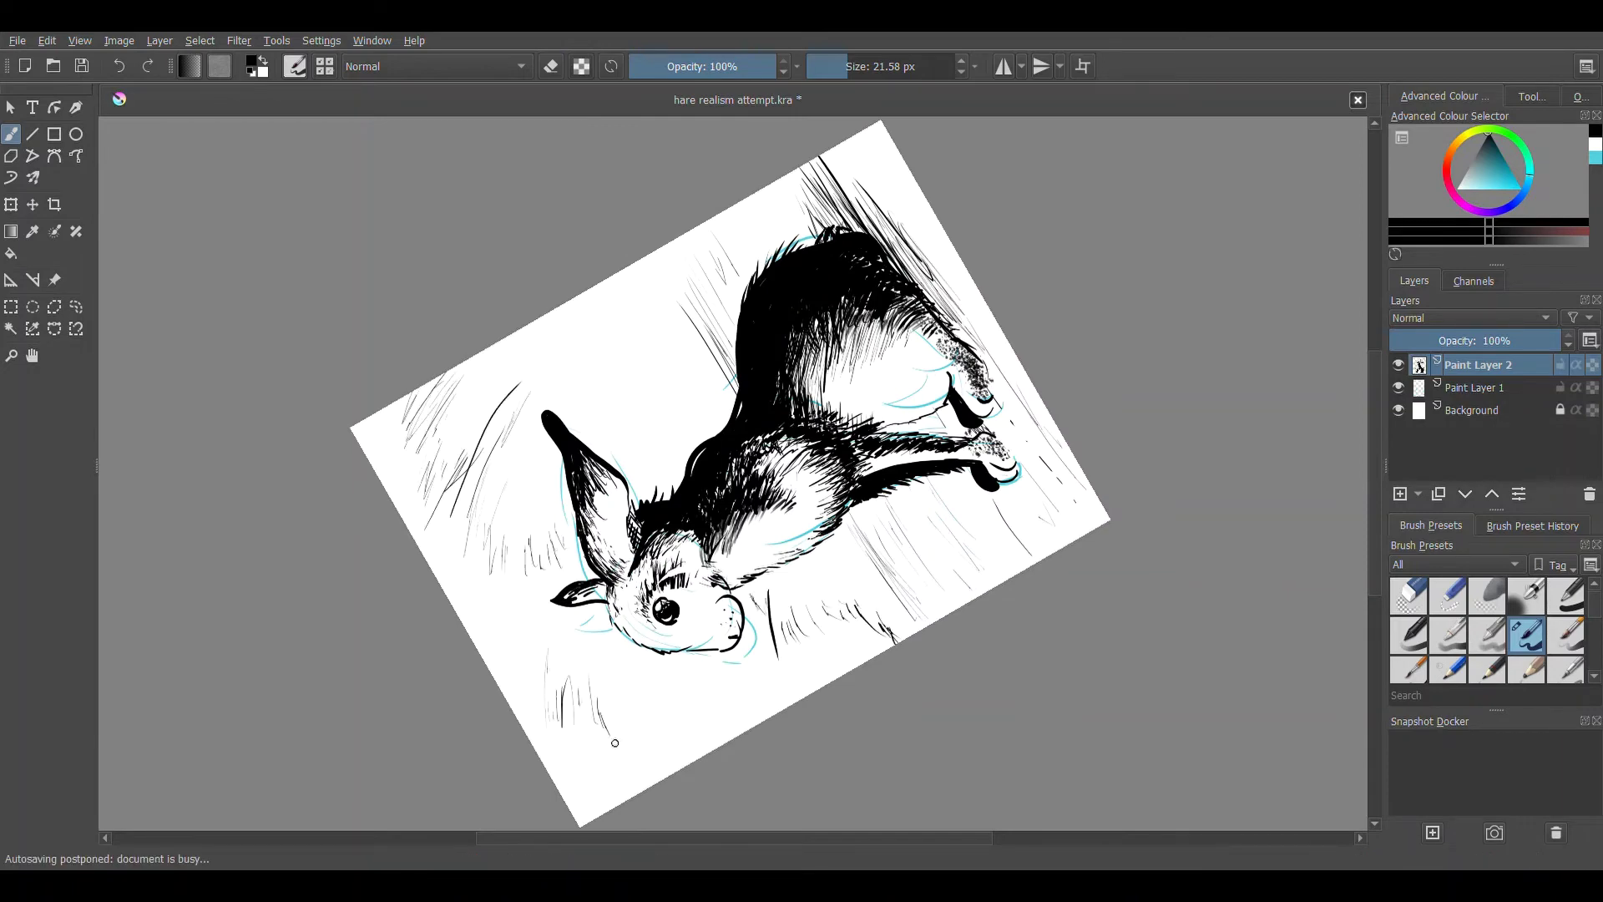
pyautogui.press('e')
pyautogui.moveTo(555, 535); pyautogui.dragTo(545, 571)
# Rotate the canvas further and mass dense grass strokes along the bottom of the page
pyautogui.press('e')
pyautogui.press('4')
pyautogui.press('4')
pyautogui.press('4')
pyautogui.moveTo(639, 756); pyautogui.dragTo(614, 822)
pyautogui.moveTo(706, 768)
pyautogui.mouseDown()
pyautogui.moveTo(672, 810)
pyautogui.moveTo(697, 806)
pyautogui.mouseUp()
pyautogui.moveTo(584, 706)
pyautogui.mouseDown()
pyautogui.moveTo(634, 818)
pyautogui.moveTo(613, 789)
pyautogui.mouseUp()
pyautogui.moveTo(639, 751); pyautogui.dragTo(672, 814)
pyautogui.moveTo(685, 672); pyautogui.dragTo(823, 745)
pyautogui.moveTo(772, 686); pyautogui.dragTo(862, 759)
# Add long strokes near the ears and more hatching left of the hare's back and along the left edge
pyautogui.moveTo(534, 246); pyautogui.dragTo(484, 434)
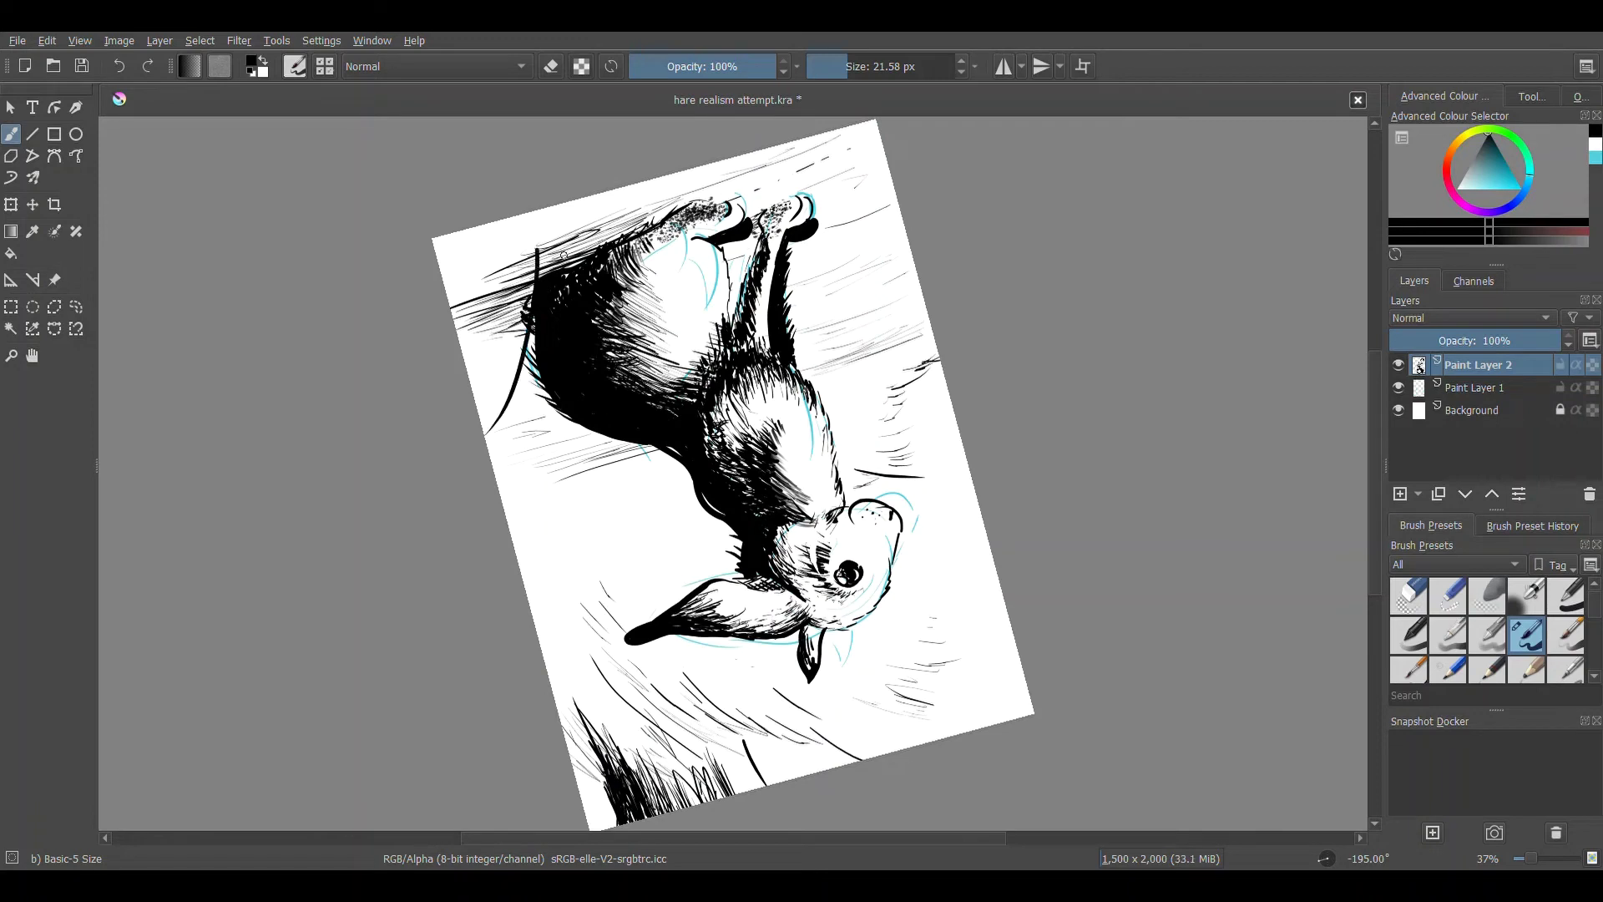
pyautogui.moveTo(672, 296); pyautogui.dragTo(622, 344)
pyautogui.moveTo(659, 215); pyautogui.dragTo(722, 324)
pyautogui.moveTo(752, 232); pyautogui.dragTo(745, 268)
pyautogui.moveTo(559, 415); pyautogui.dragTo(520, 496)
pyautogui.moveTo(630, 445); pyautogui.dragTo(603, 484)
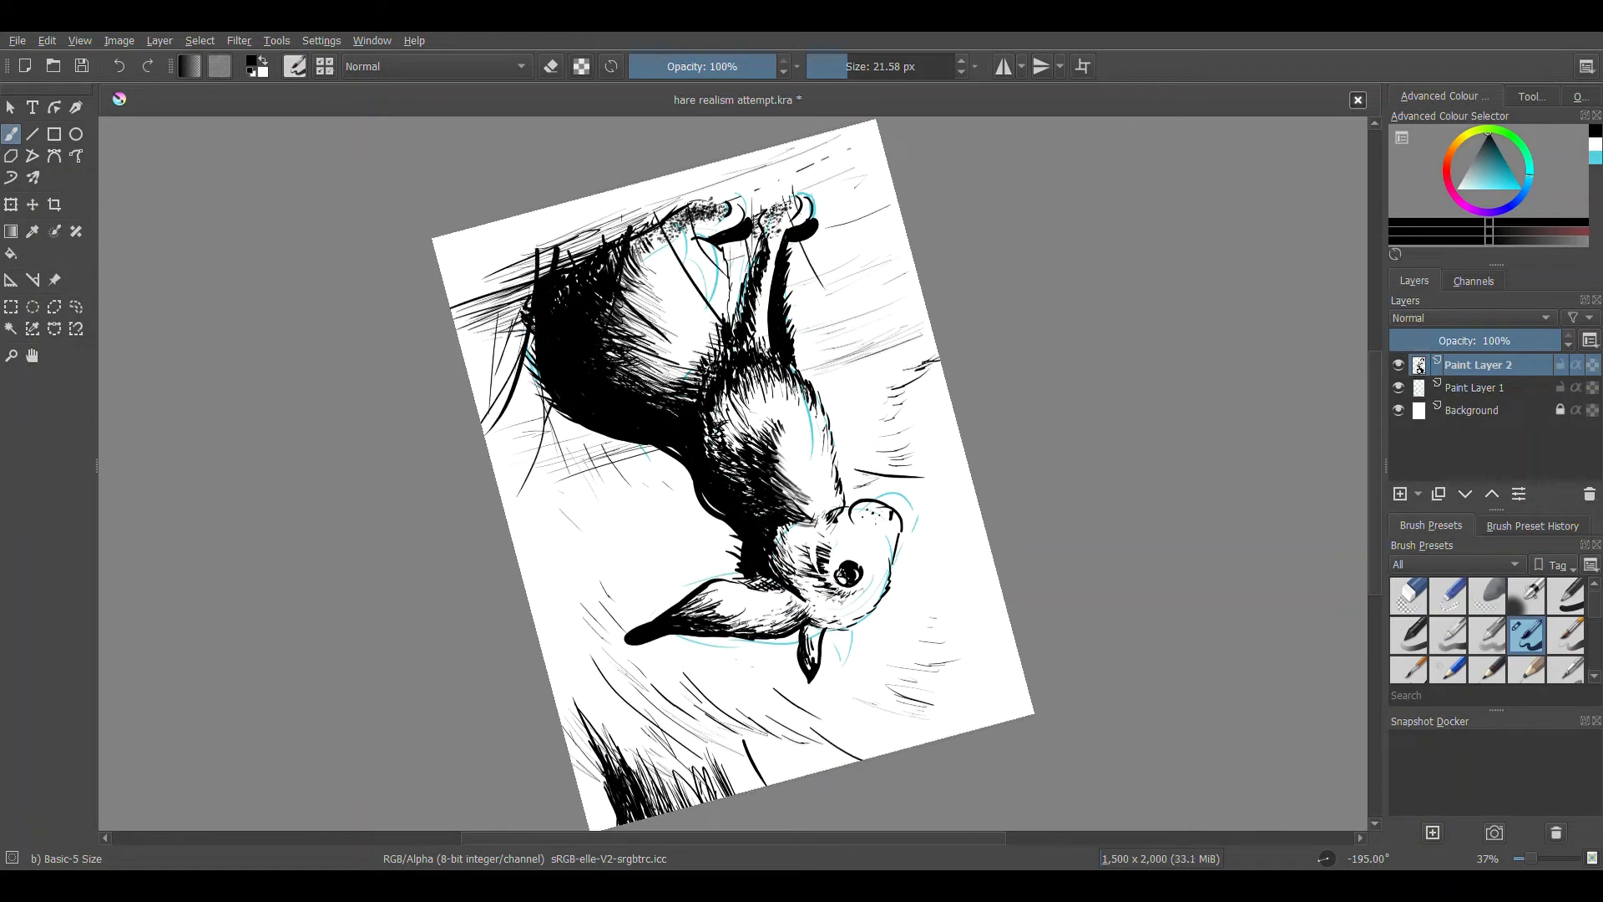
pyautogui.moveTo(553, 651); pyautogui.dragTo(607, 783)
pyautogui.moveTo(624, 804); pyautogui.dragTo(631, 827)
pyautogui.moveTo(576, 516); pyautogui.dragTo(551, 488)
pyautogui.moveTo(532, 455); pyautogui.dragTo(525, 473)
pyautogui.moveTo(511, 282); pyautogui.dragTo(483, 430)
# Clear the blue sketch lines from Paint Layer 1 and save the drawing
pyautogui.click(1471, 389)
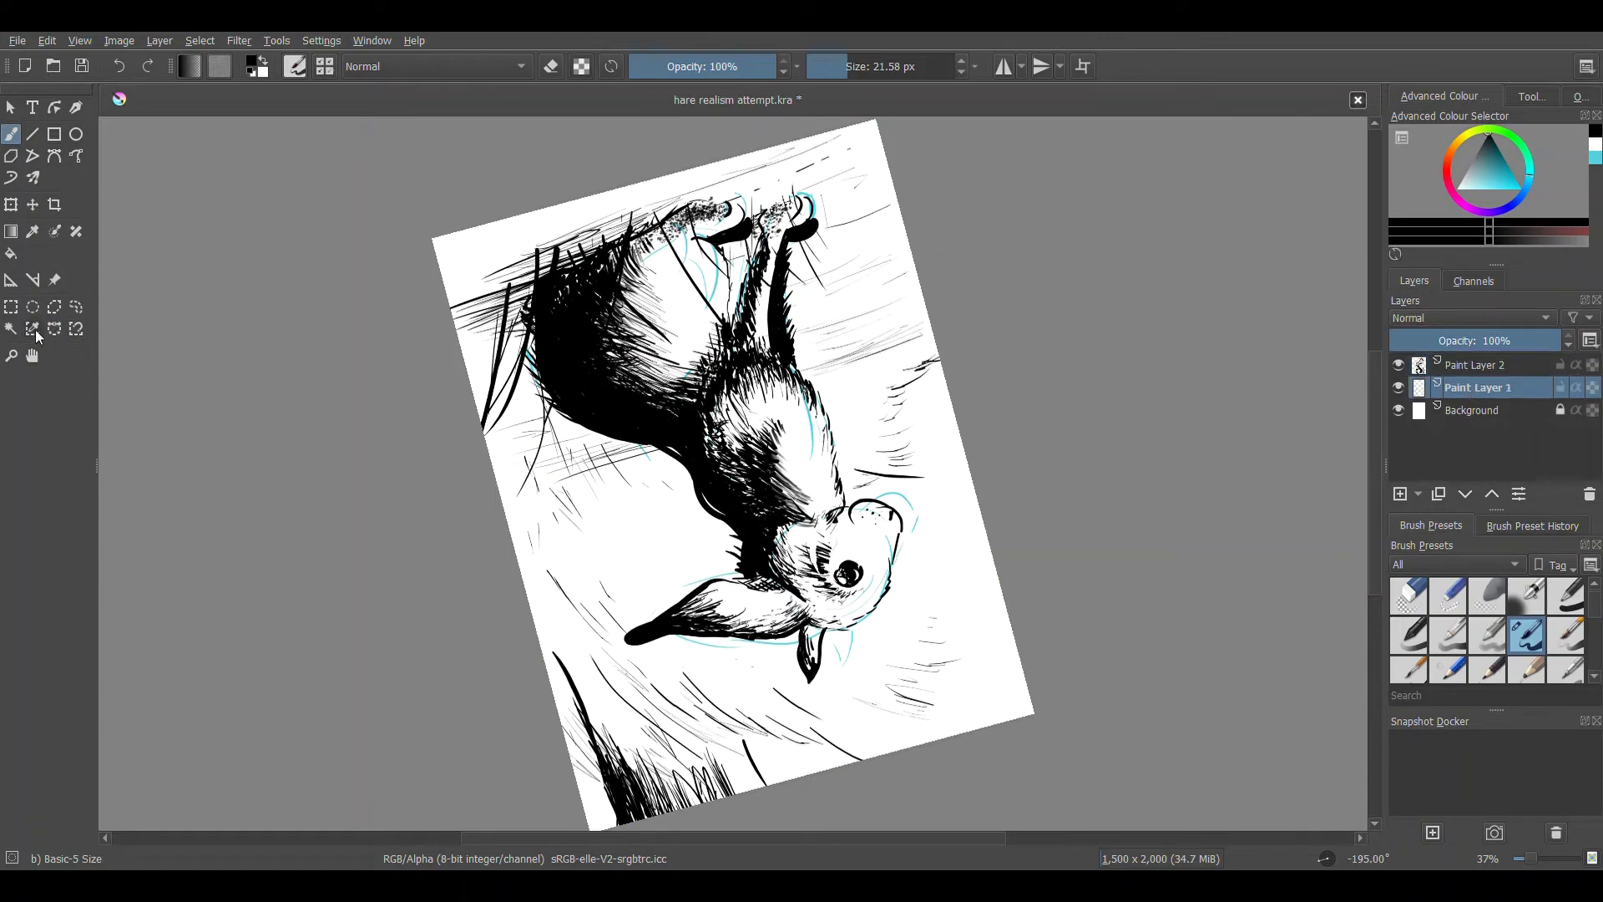
pyautogui.click(11, 306)
pyautogui.press('Delete')
pyautogui.hotkey('ctrl', 's')
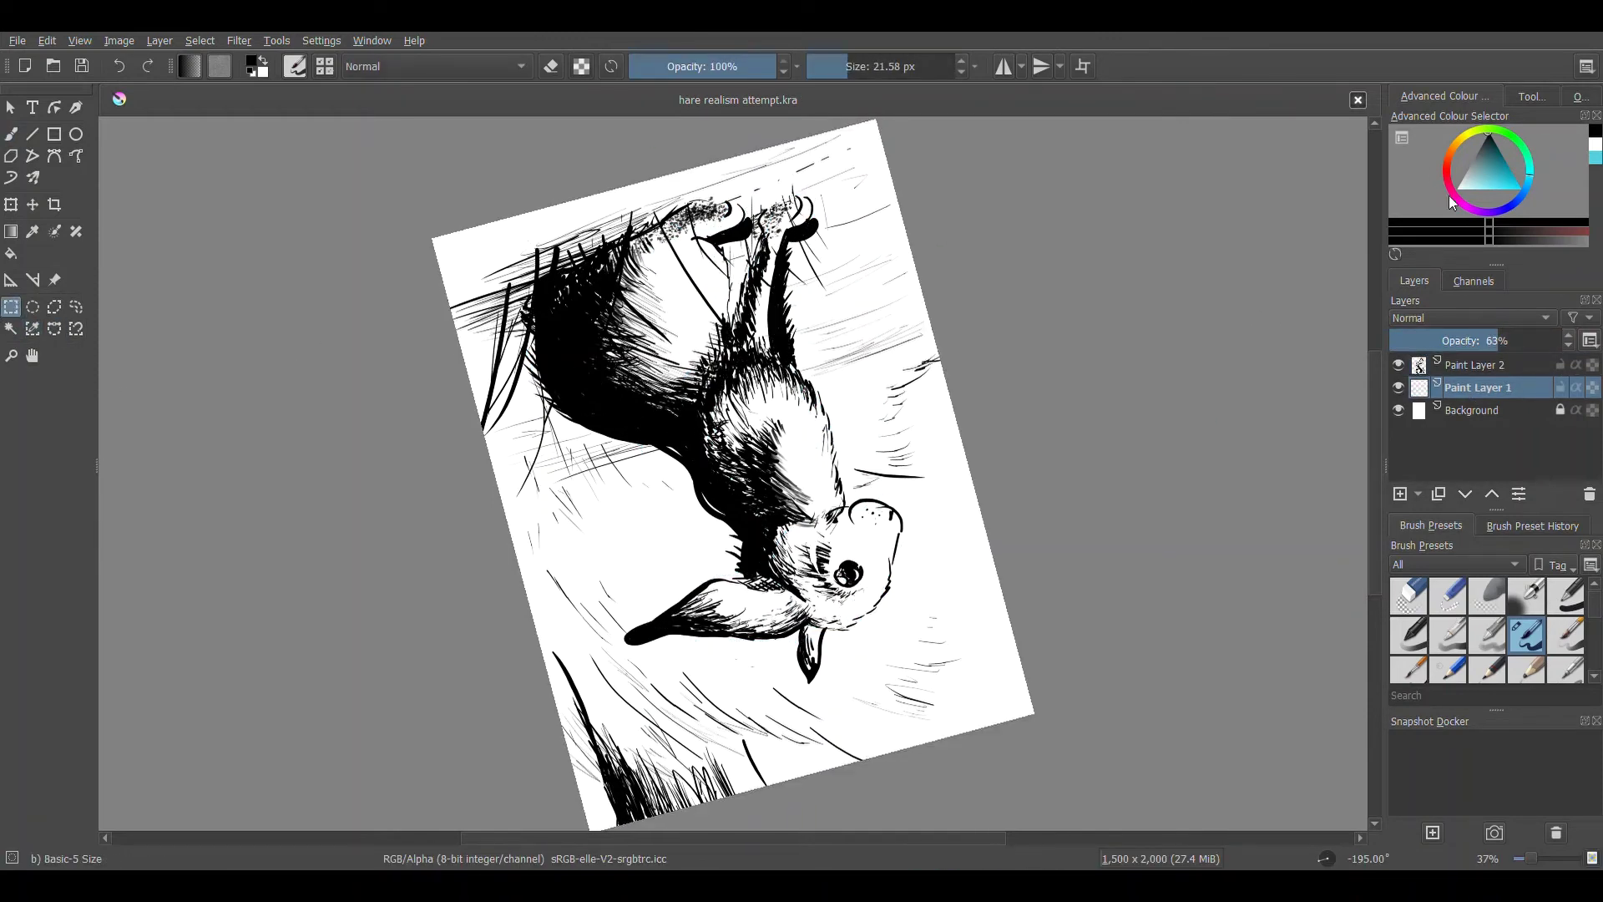
# Pick a pale, desaturated peach and drag a peach-to-white gradient across the page
pyautogui.click(1452, 203)
pyautogui.press('g')
pyautogui.click(1484, 173)
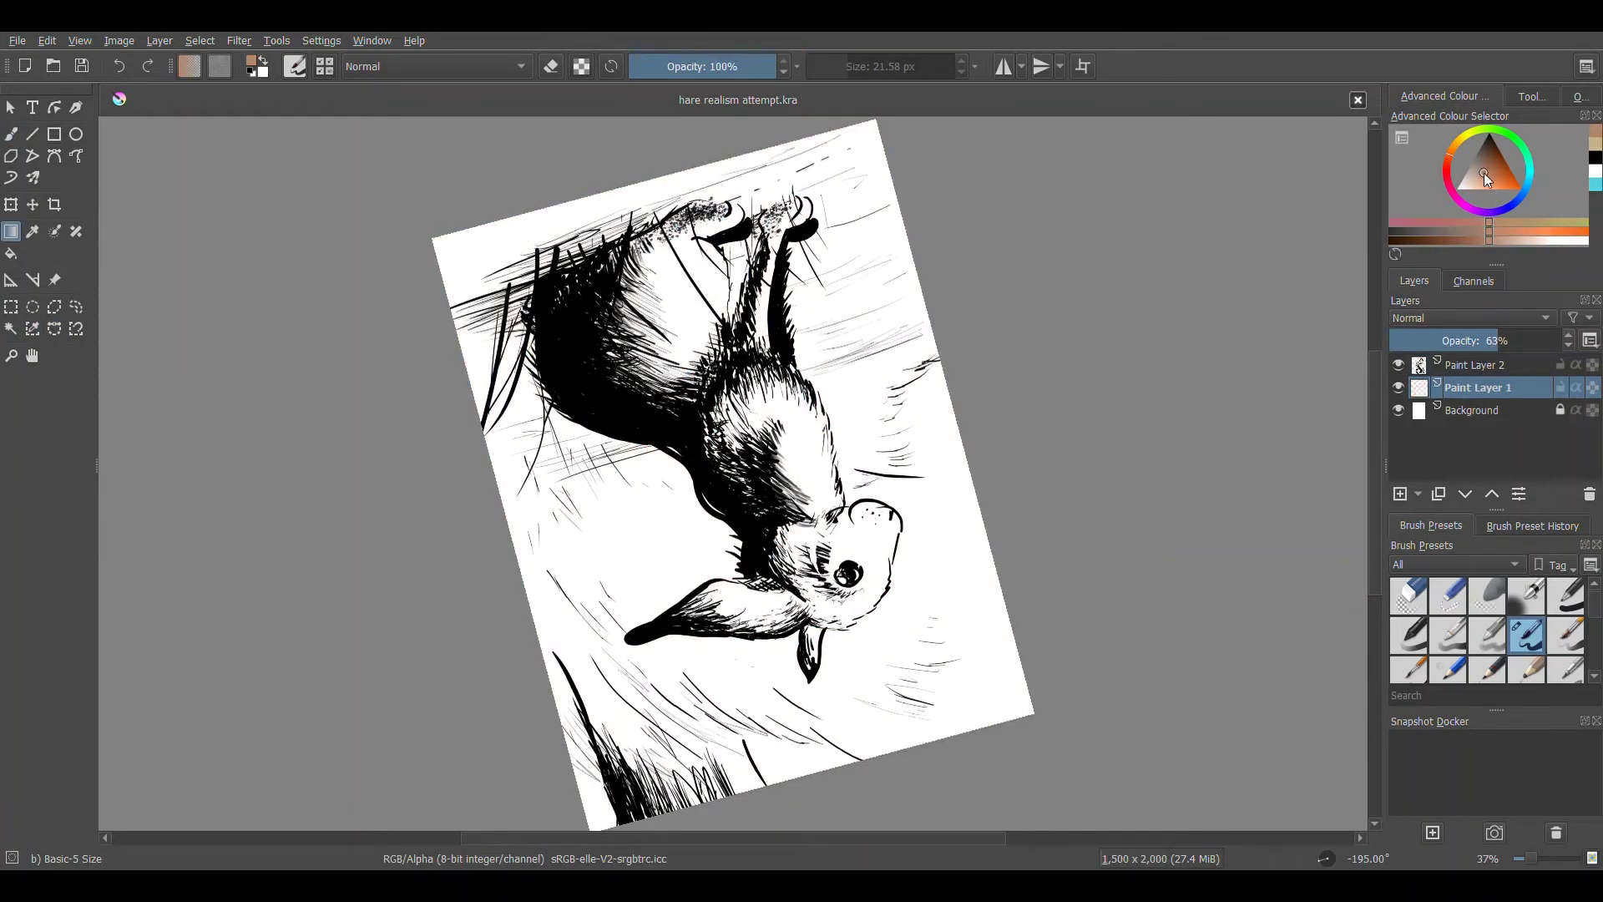
pyautogui.click(1489, 238)
pyautogui.click(1491, 162)
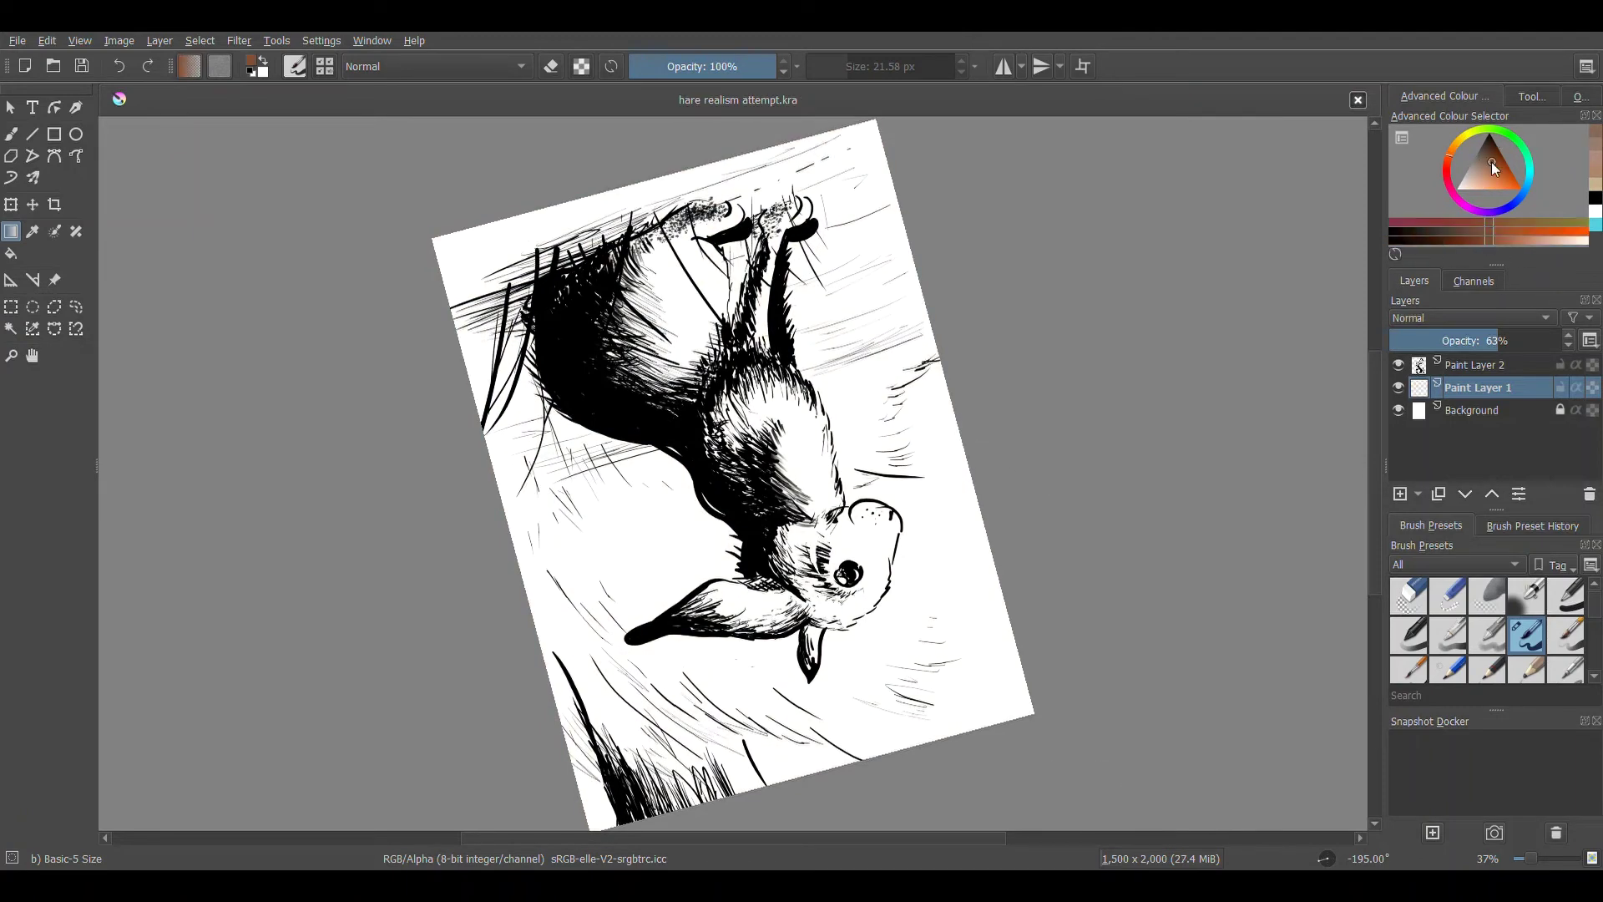
pyautogui.moveTo(468, 209); pyautogui.dragTo(1150, 708)
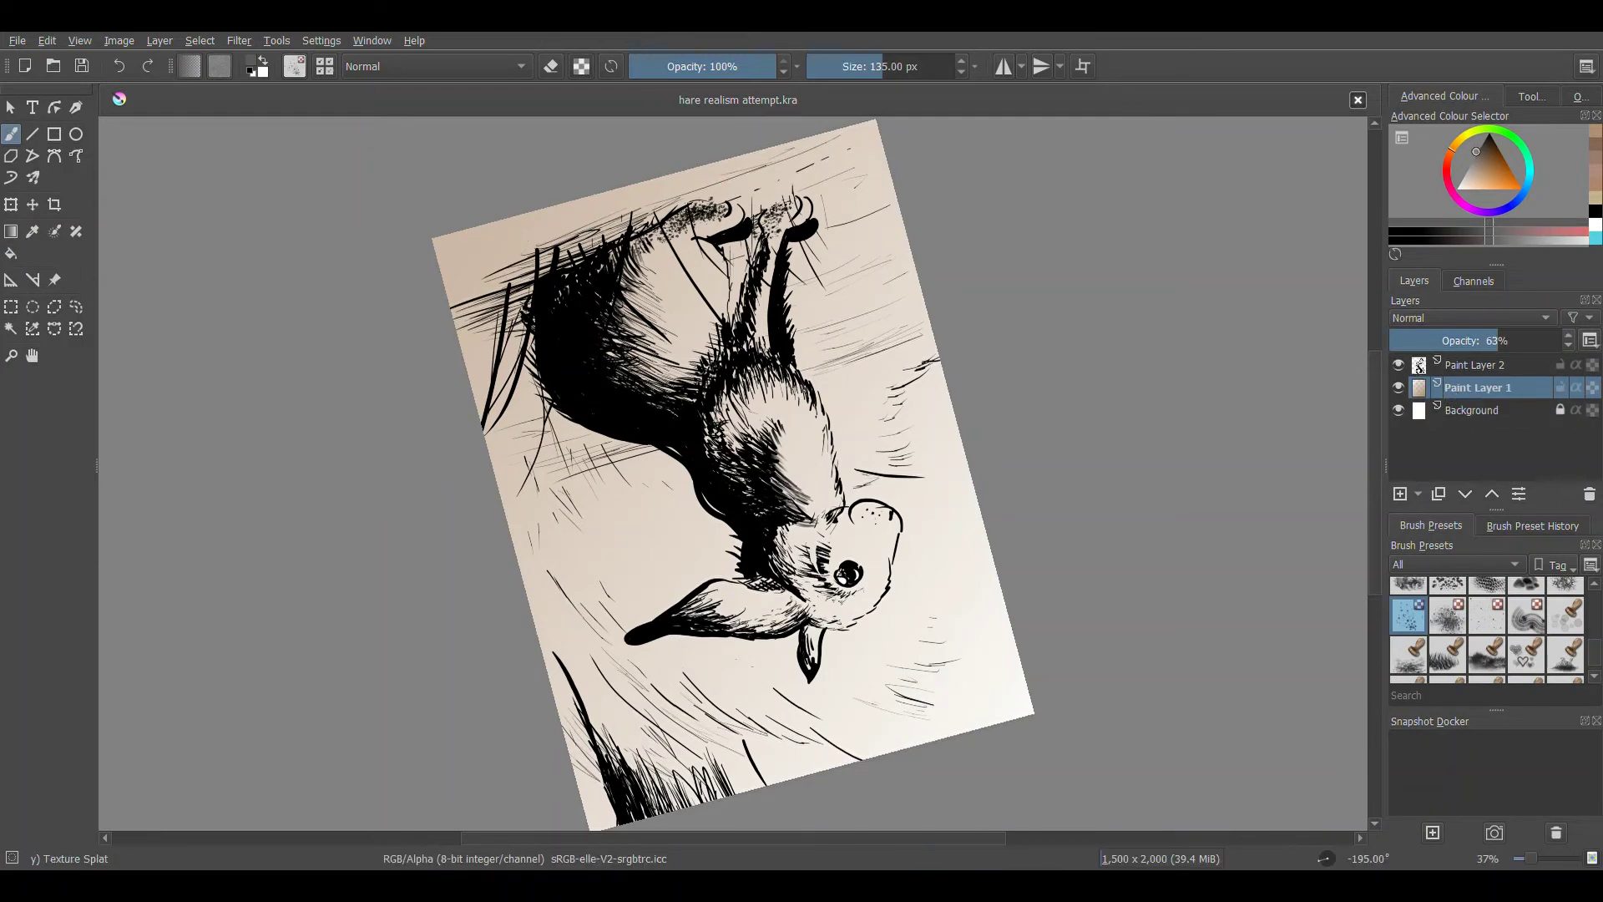
# Try Texture Spray and Noise brushes on the Background layer, undoing the unwanted spray dots
pyautogui.click(1447, 615)
pyautogui.click(1473, 410)
pyautogui.moveTo(526, 493)
pyautogui.mouseDown()
pyautogui.moveTo(720, 380)
pyautogui.moveTo(542, 602)
pyautogui.mouseUp()
pyautogui.click(1408, 615)
pyautogui.scroll(-3, 1592, 642)
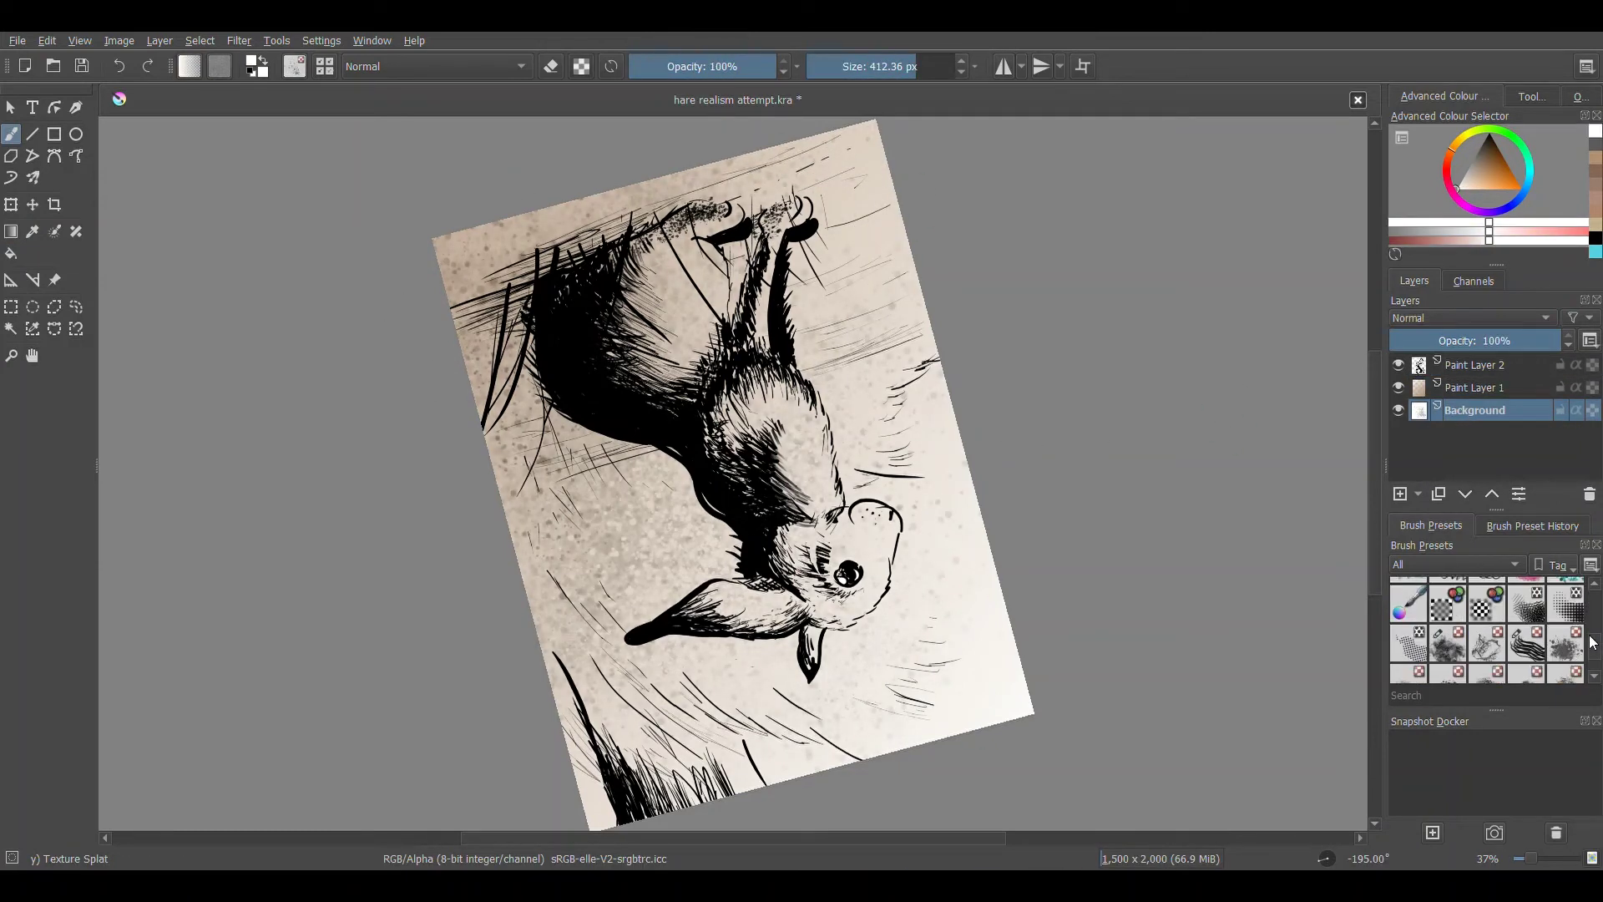
pyautogui.scroll(-2, 1592, 642)
pyautogui.click(1408, 612)
pyautogui.hotkey('ctrl', 'z')
pyautogui.hotkey('ctrl', 'z')
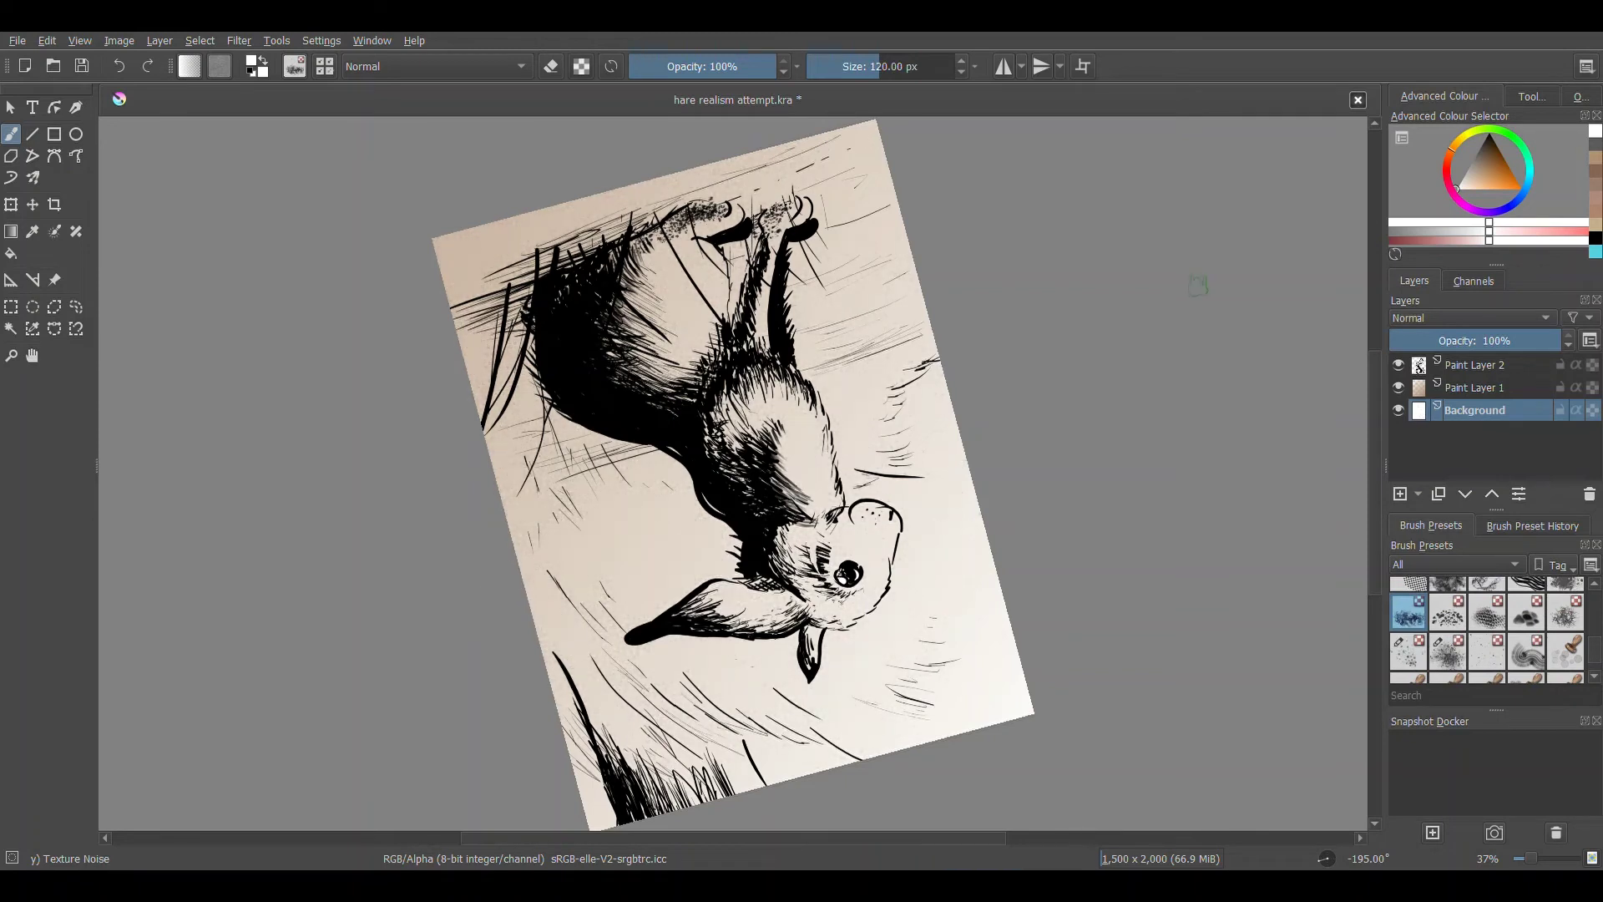
# Dab soft grey texture onto the background, then return to the basic brush on the ink layer with white
pyautogui.click(1476, 151)
pyautogui.click(628, 566)
pyautogui.press('x')
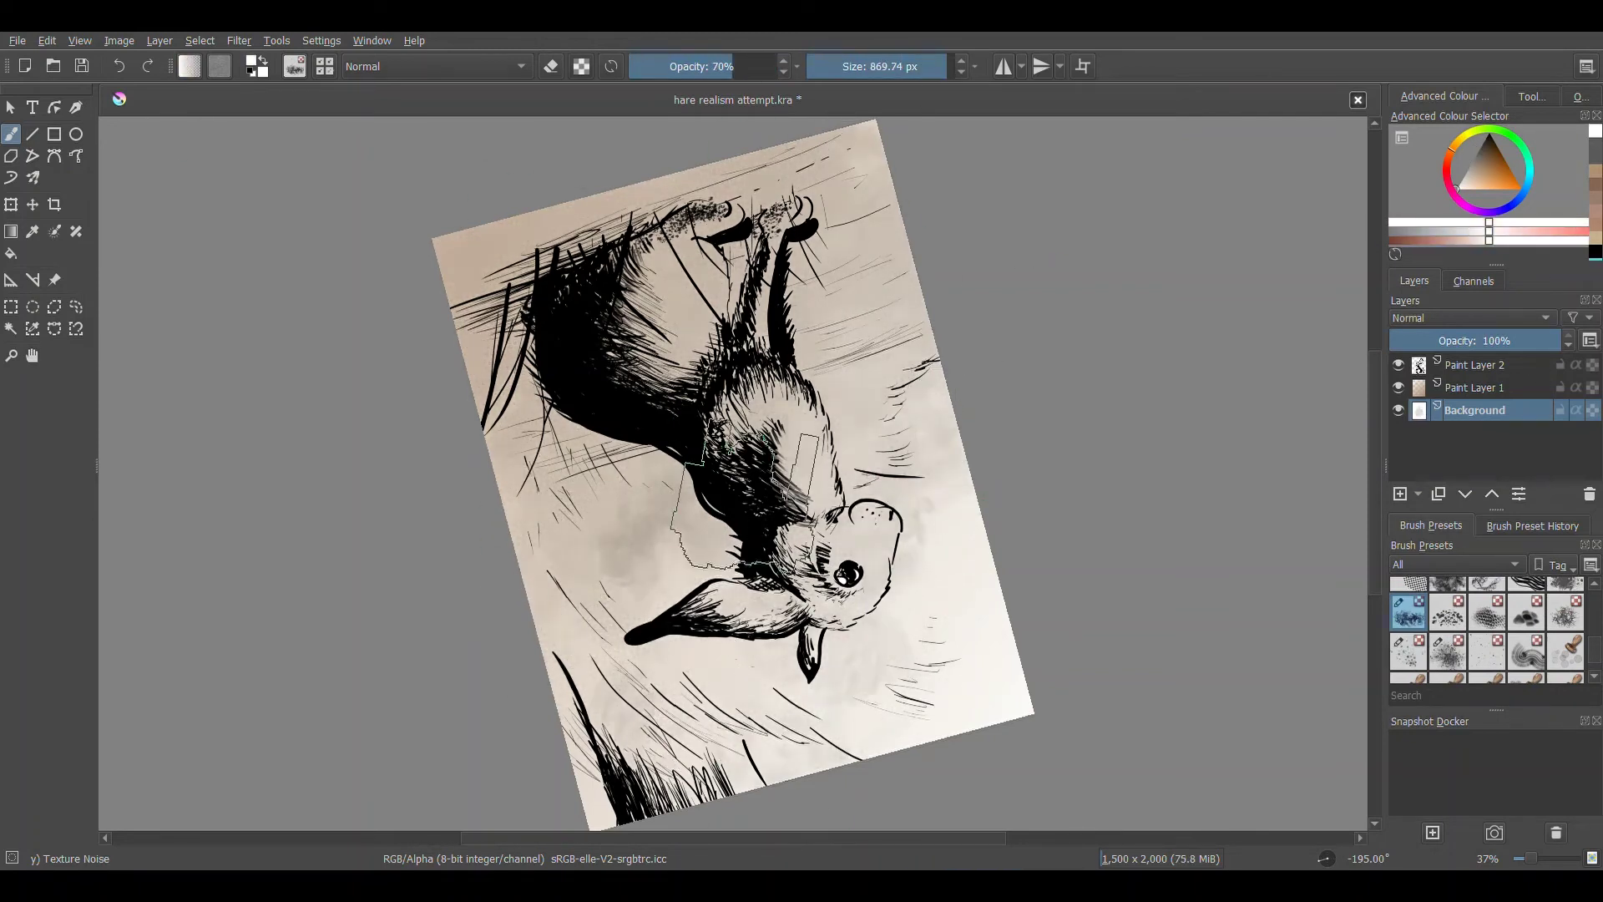
pyautogui.press('/')
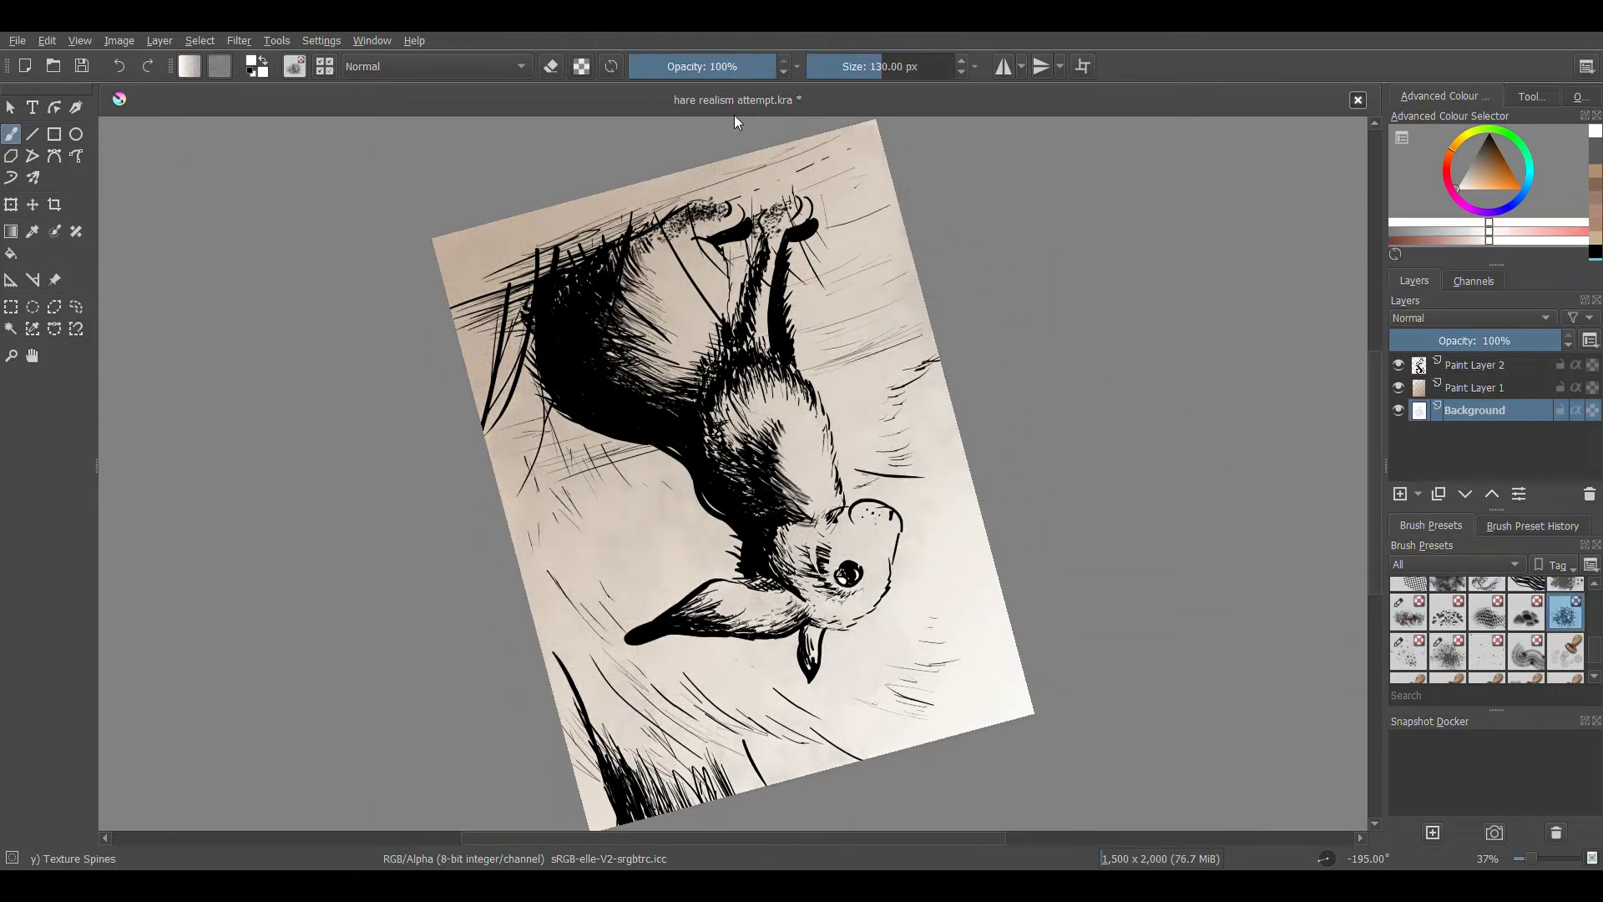
pyautogui.press('pageup')
pyautogui.press('pageup')
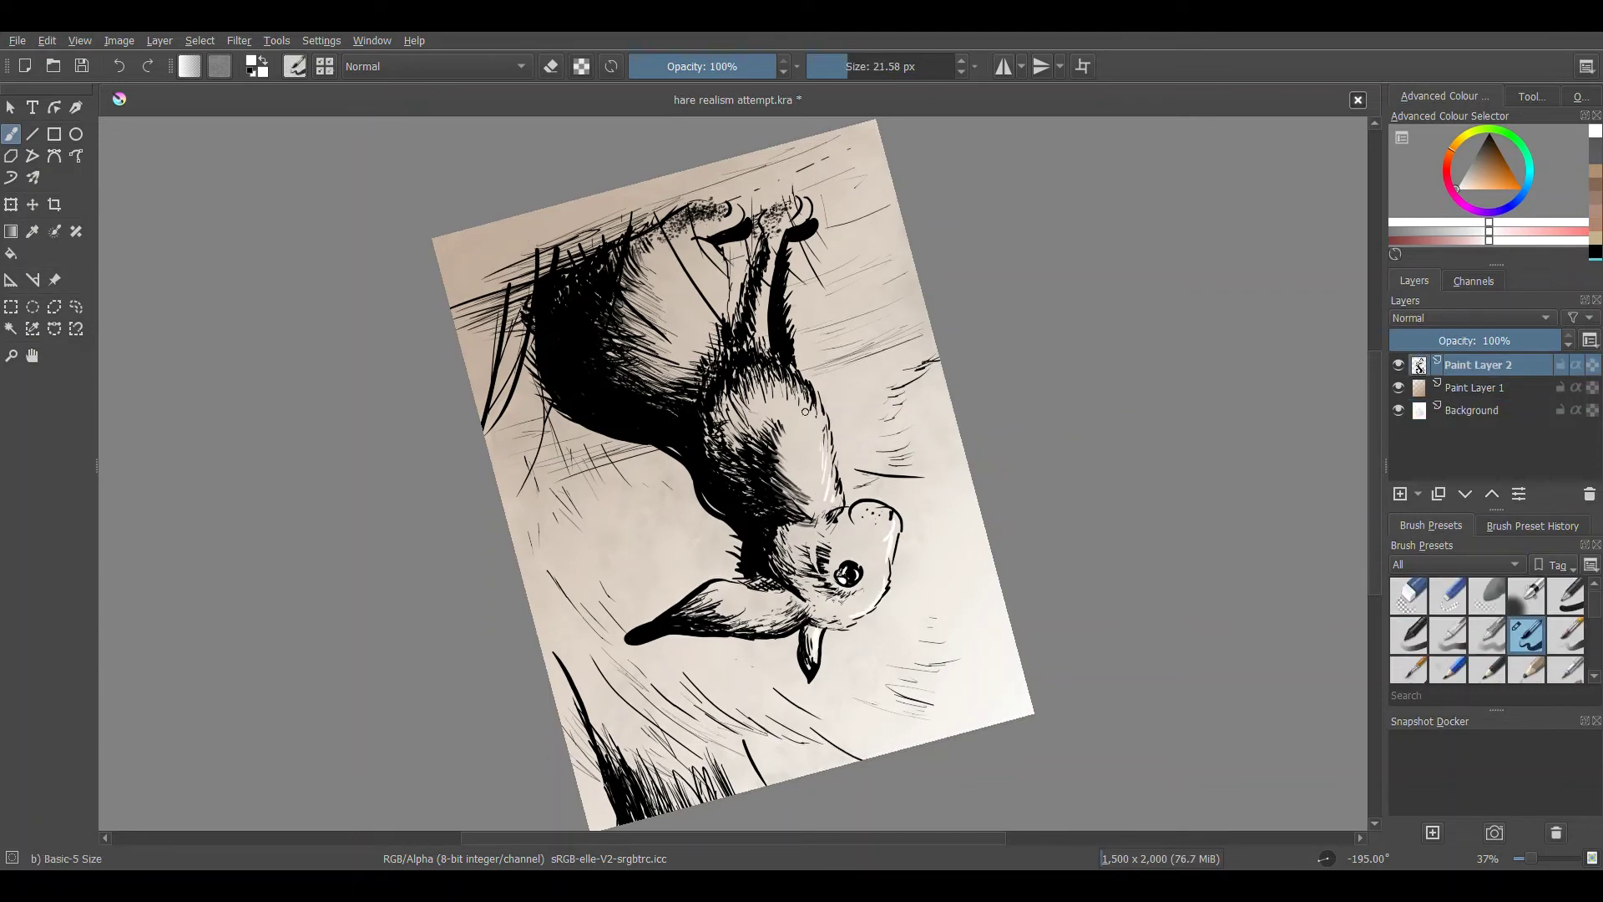
# Paint white highlights on the neck, foreleg, body, ear edges and grass
pyautogui.moveTo(839, 501)
pyautogui.mouseDown()
pyautogui.moveTo(816, 436)
pyautogui.moveTo(811, 508)
pyautogui.mouseUp()
pyautogui.moveTo(826, 413); pyautogui.dragTo(823, 451)
pyautogui.moveTo(766, 290); pyautogui.dragTo(769, 346)
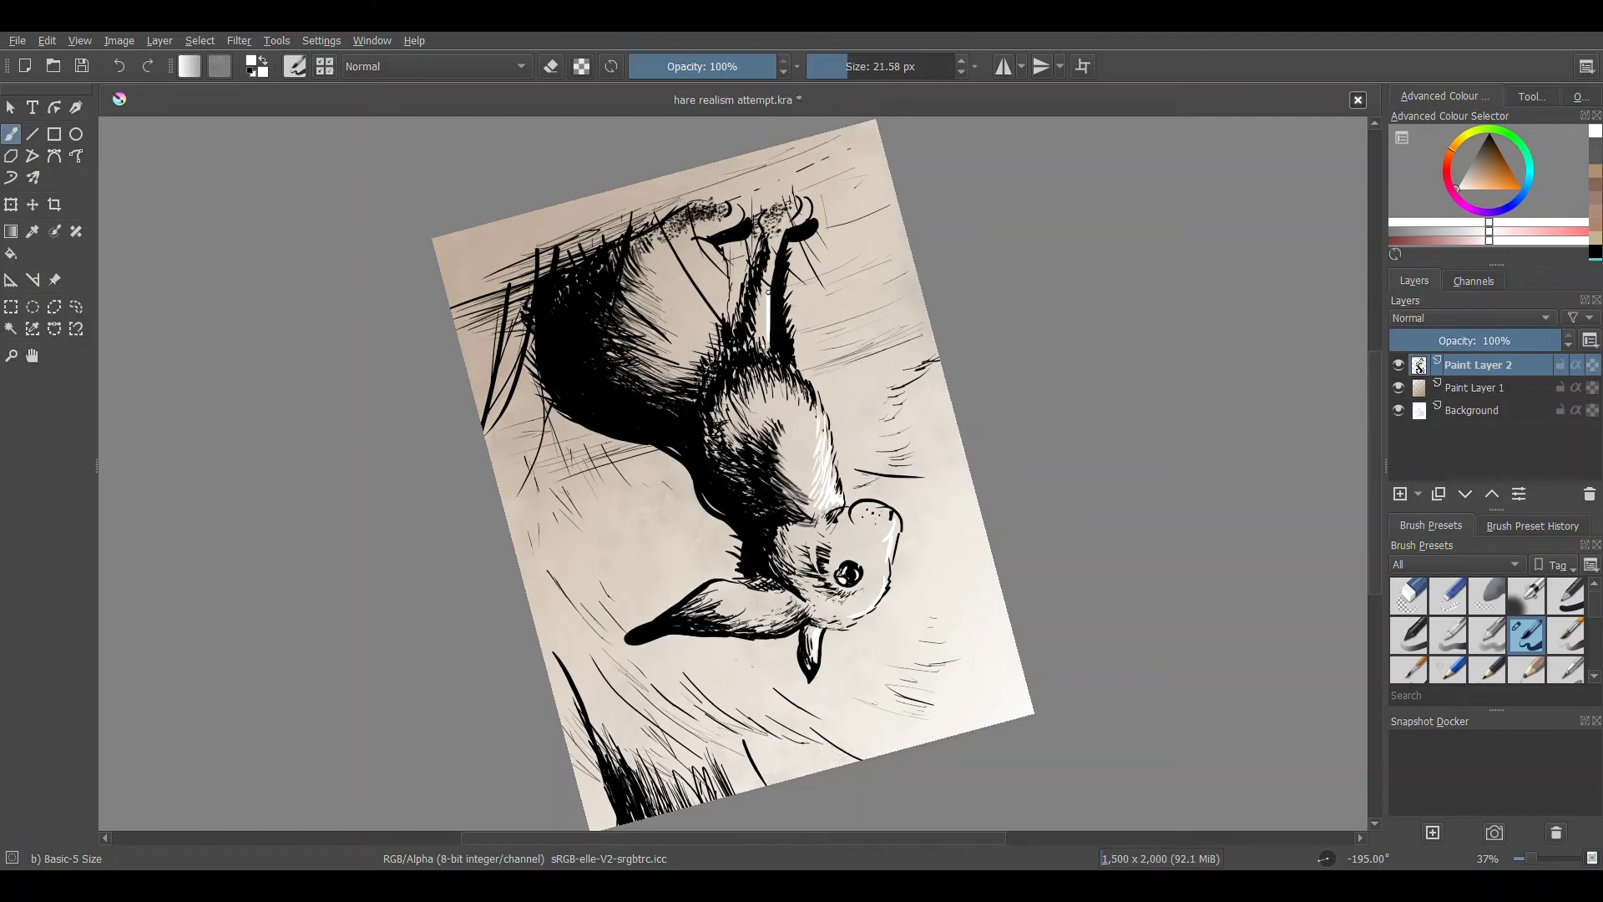
pyautogui.moveTo(768, 259); pyautogui.dragTo(770, 294)
pyautogui.moveTo(792, 227); pyautogui.dragTo(813, 238)
pyautogui.moveTo(703, 231); pyautogui.dragTo(734, 211)
pyautogui.moveTo(680, 625); pyautogui.dragTo(633, 640)
pyautogui.moveTo(751, 745); pyautogui.dragTo(737, 792)
pyautogui.moveTo(835, 501); pyautogui.dragTo(810, 500)
# Switch to black ink, begin a signature in the corner, and undo the stray strokes
pyautogui.keyDown('ctrl'); pyautogui.click(518, 232); pyautogui.keyUp('ctrl')
pyautogui.press('x')
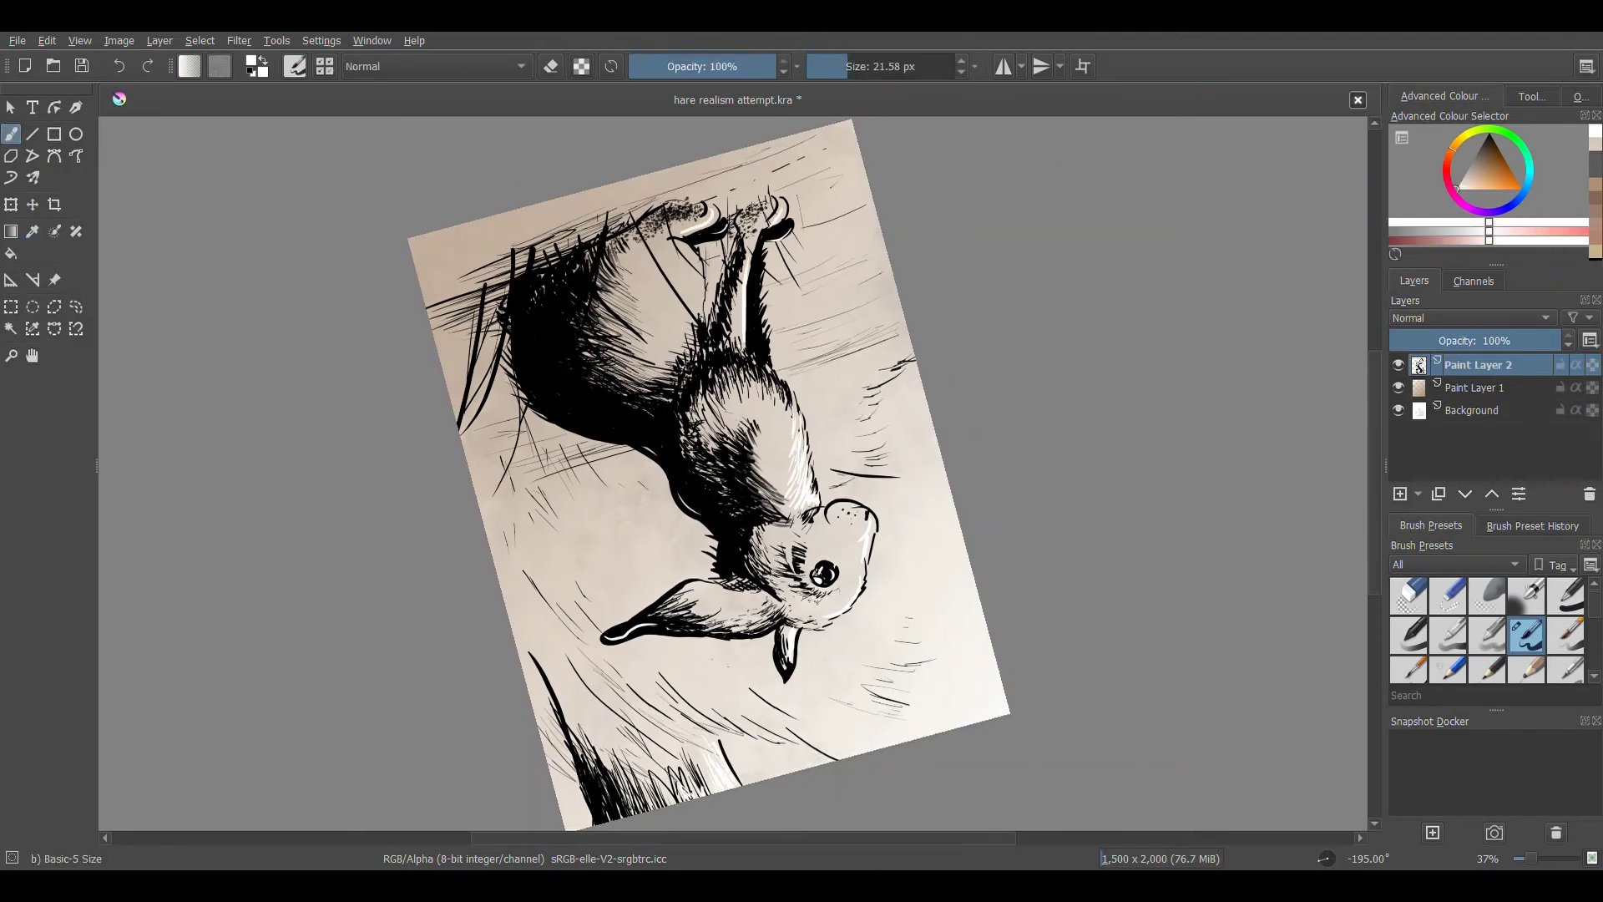
pyautogui.press('e')
pyautogui.press('e')
pyautogui.press('d')
pyautogui.moveTo(703, 494)
pyautogui.mouseDown()
pyautogui.moveTo(678, 529)
pyautogui.moveTo(775, 472)
pyautogui.moveTo(716, 534)
pyautogui.moveTo(780, 506)
pyautogui.moveTo(728, 555)
pyautogui.moveTo(774, 524)
pyautogui.mouseUp()
pyautogui.hotkey('ctrl', 'z')
pyautogui.hotkey('ctrl', 'z')
pyautogui.hotkey('ctrl', 'z')
pyautogui.hotkey('ctrl', '[')
pyautogui.hotkey('ctrl', '[')
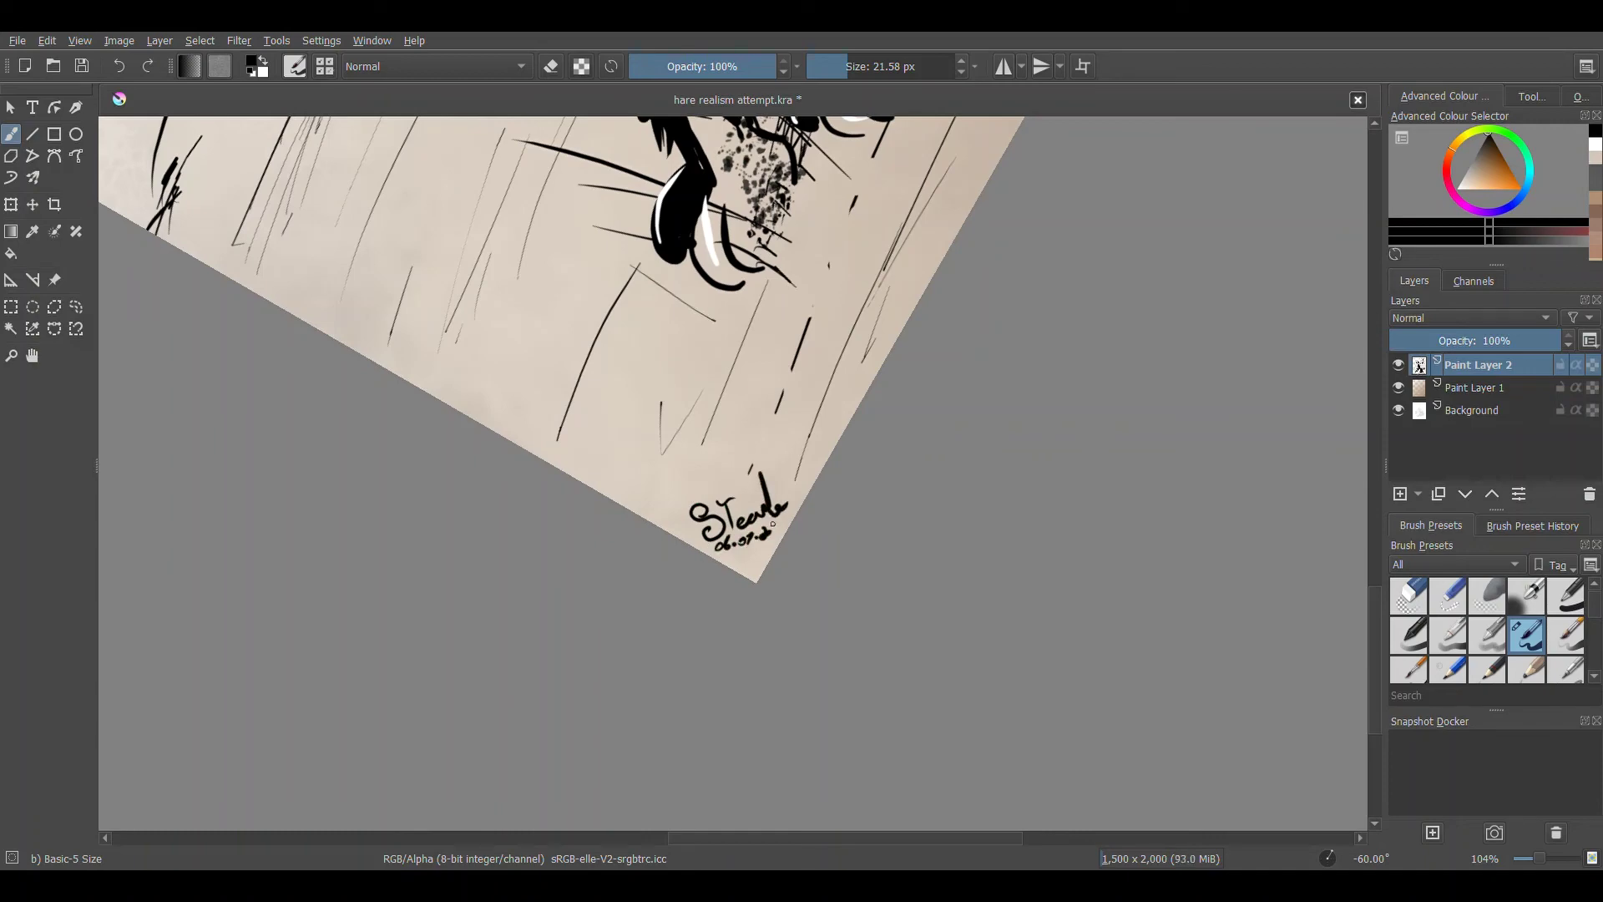
# Adjust brush size for the date and light strokes, reset rotation, and flatten the image
pyautogui.click(849, 71)
pyautogui.moveTo(849, 71); pyautogui.dragTo(839, 71)
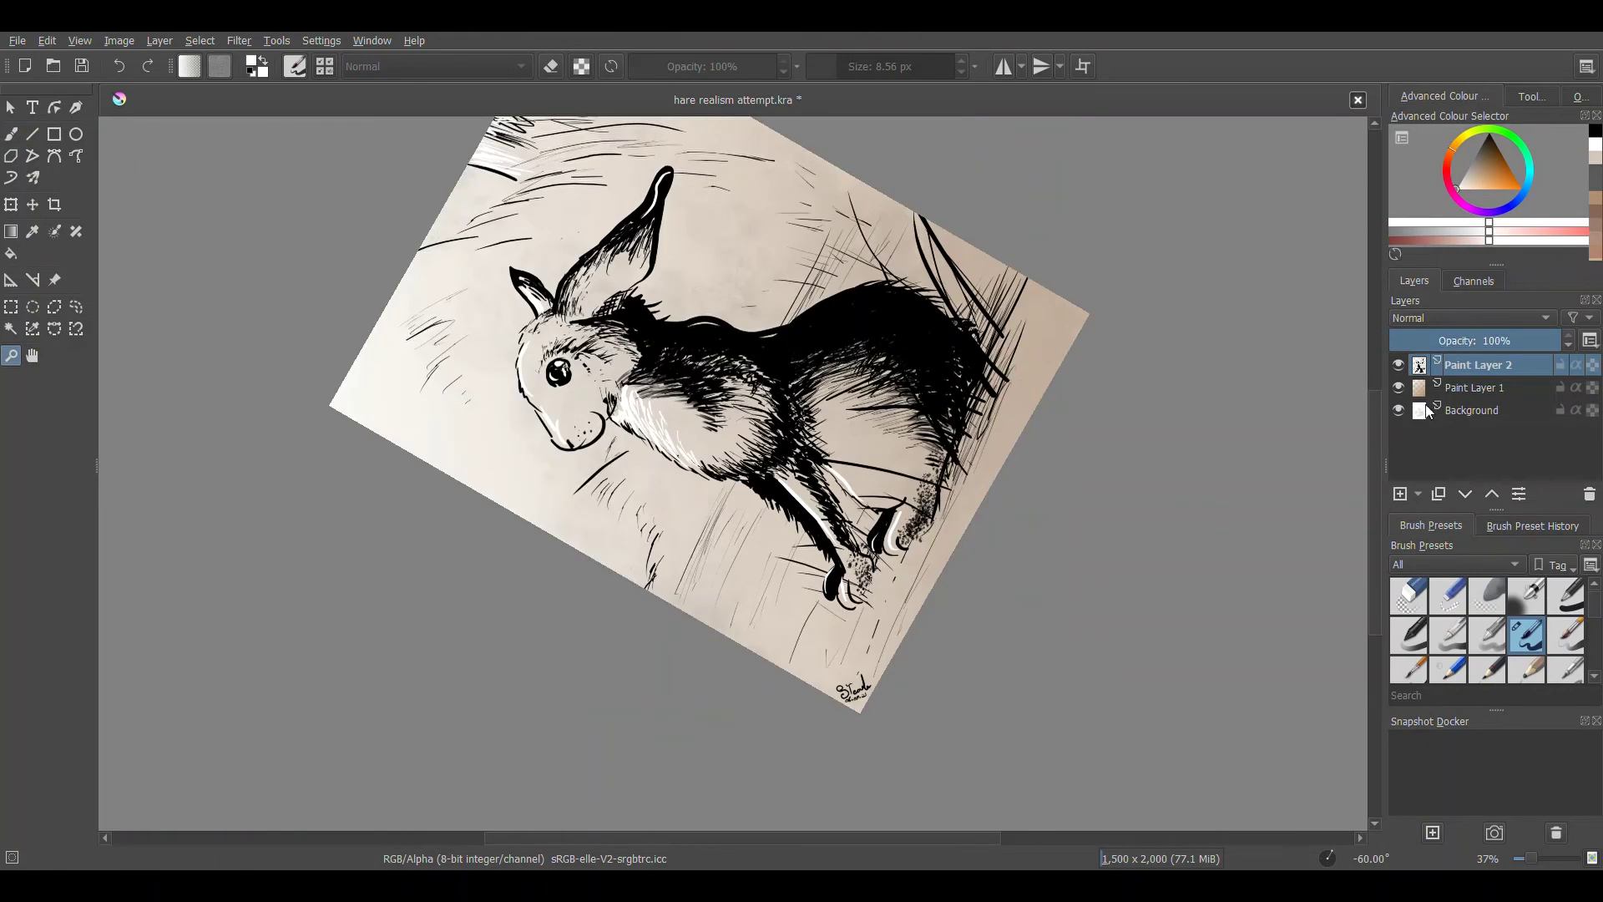
pyautogui.moveTo(677, 607); pyautogui.dragTo(733, 526)
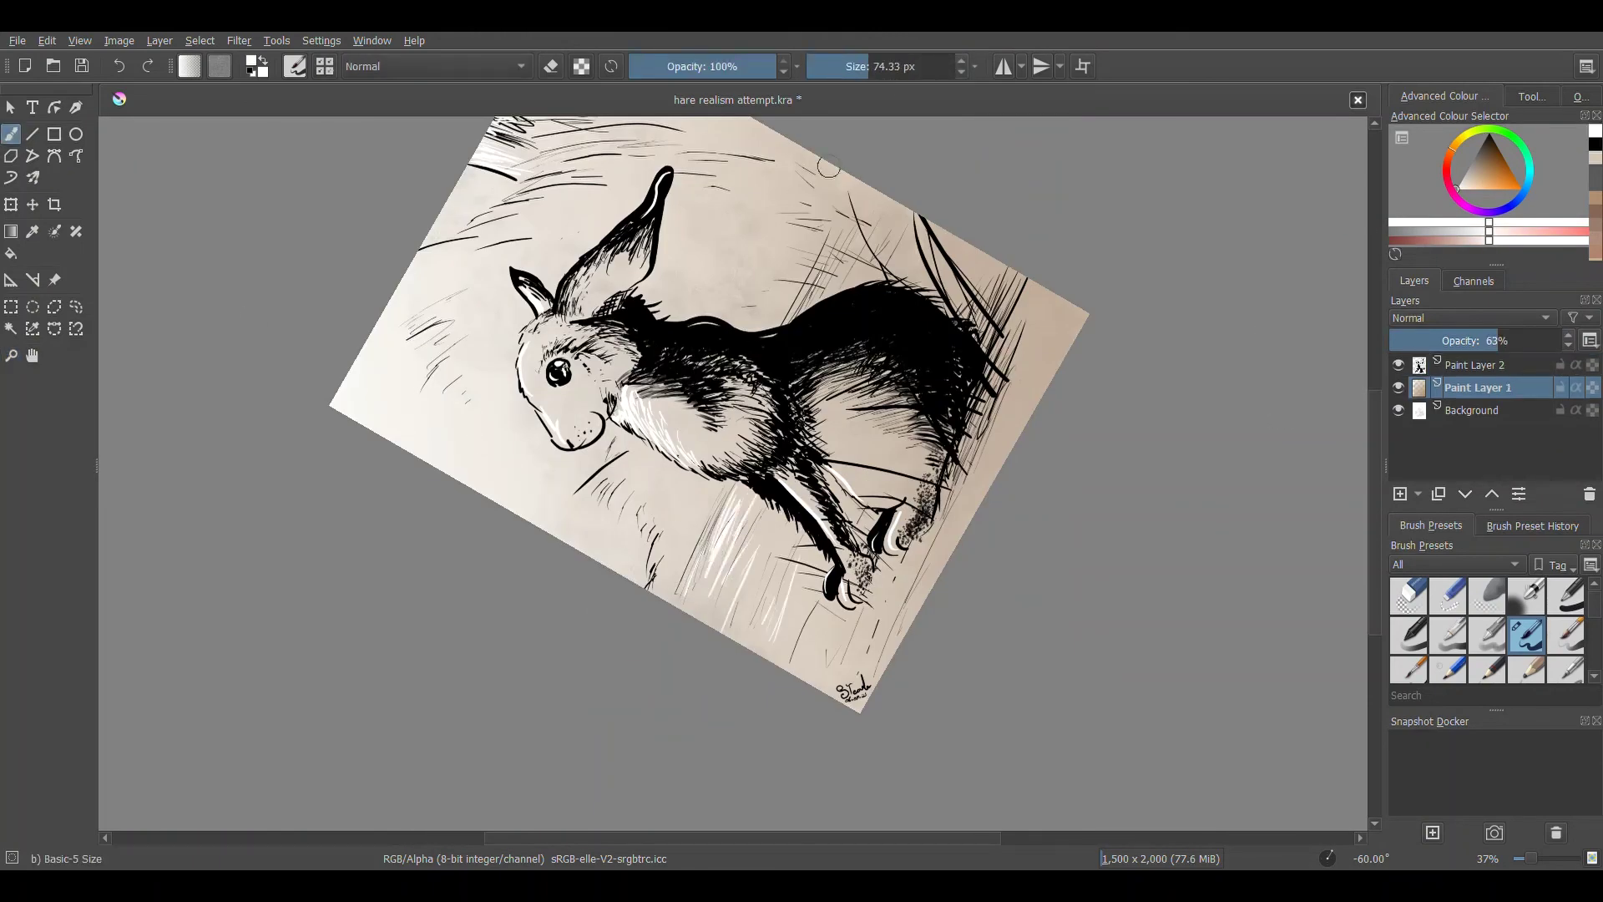
pyautogui.press('5')
pyautogui.hotkey('ctrl', 'shift', 'e')
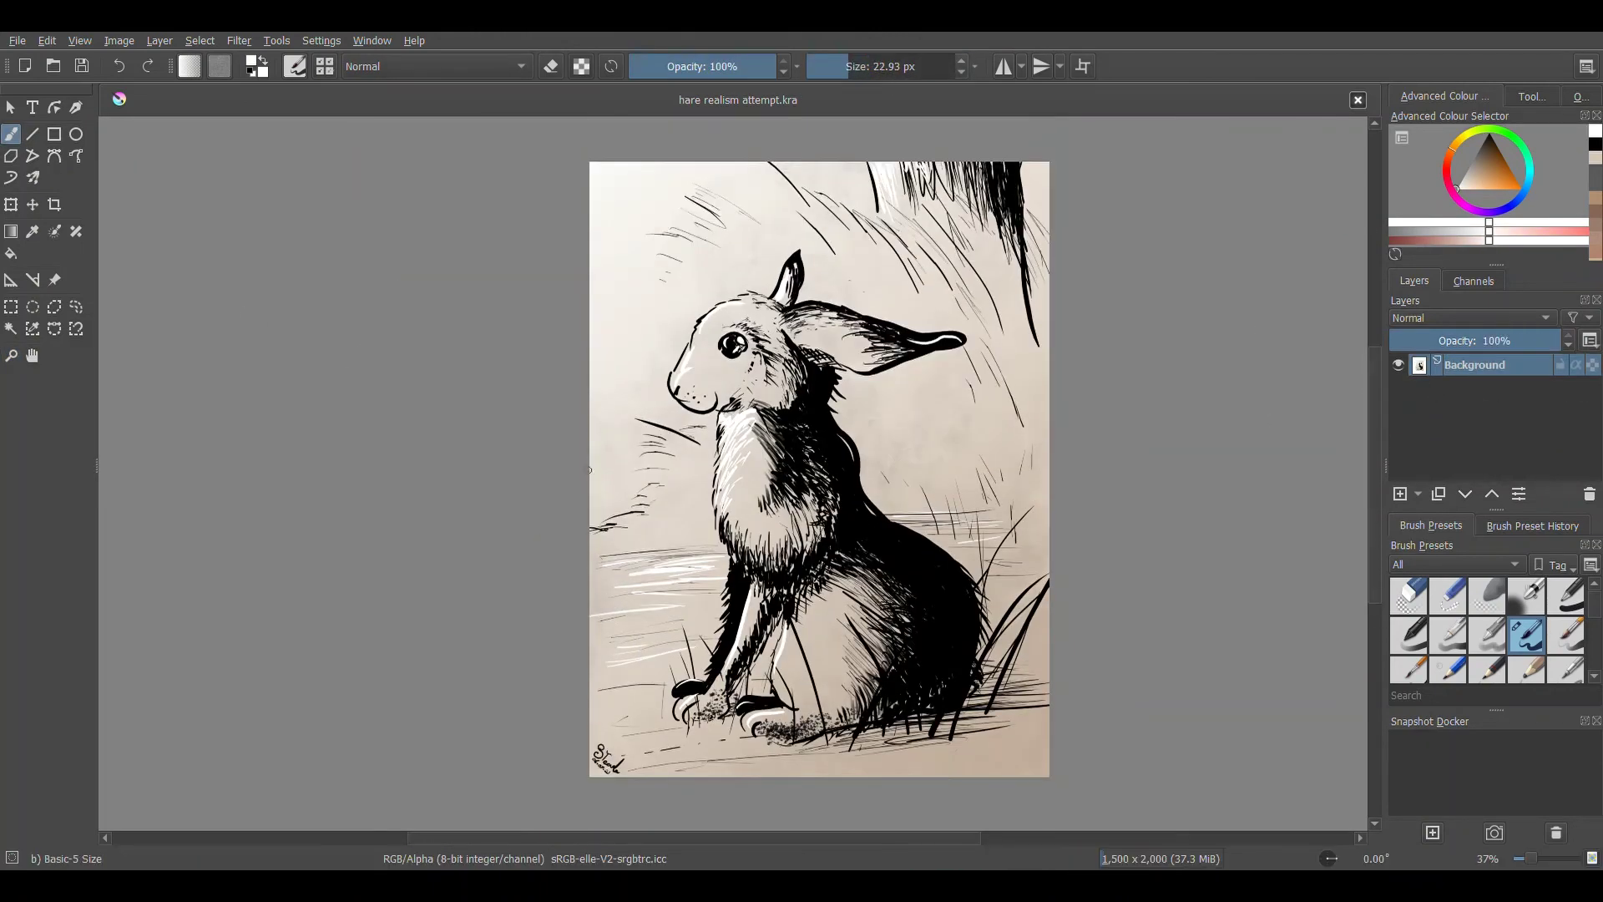
# Paint a light stroke on the hare's chest fur and save the flattened drawing
pyautogui.moveTo(818, 422); pyautogui.dragTo(847, 472)
pyautogui.hotkey('ctrl', 's')
pyautogui.hotkey('ctrl', 'r')
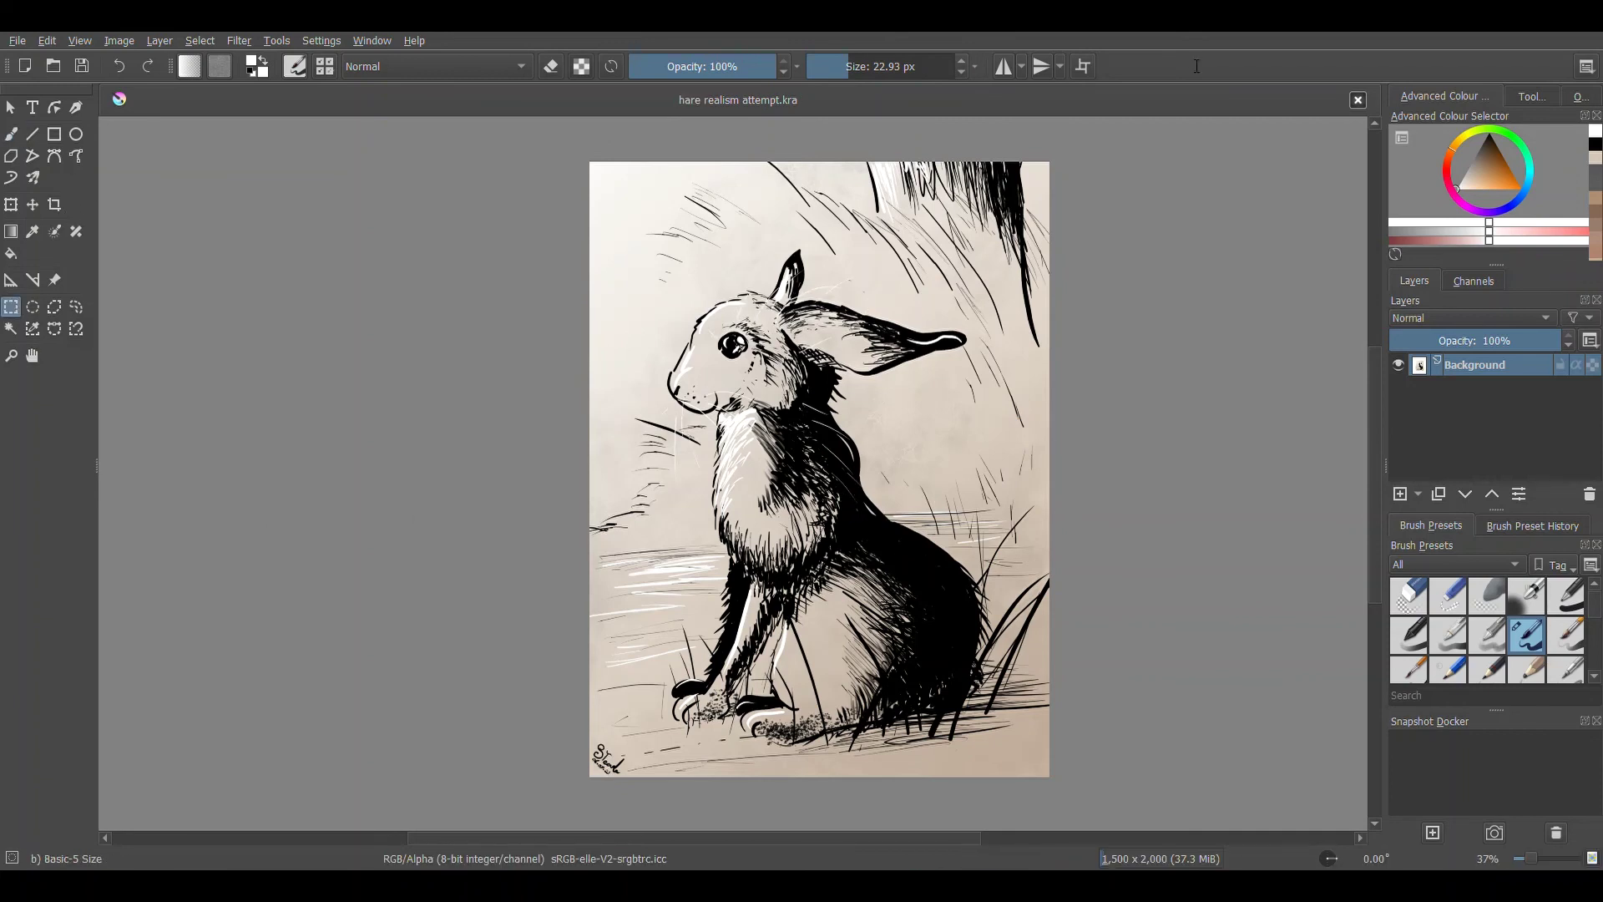